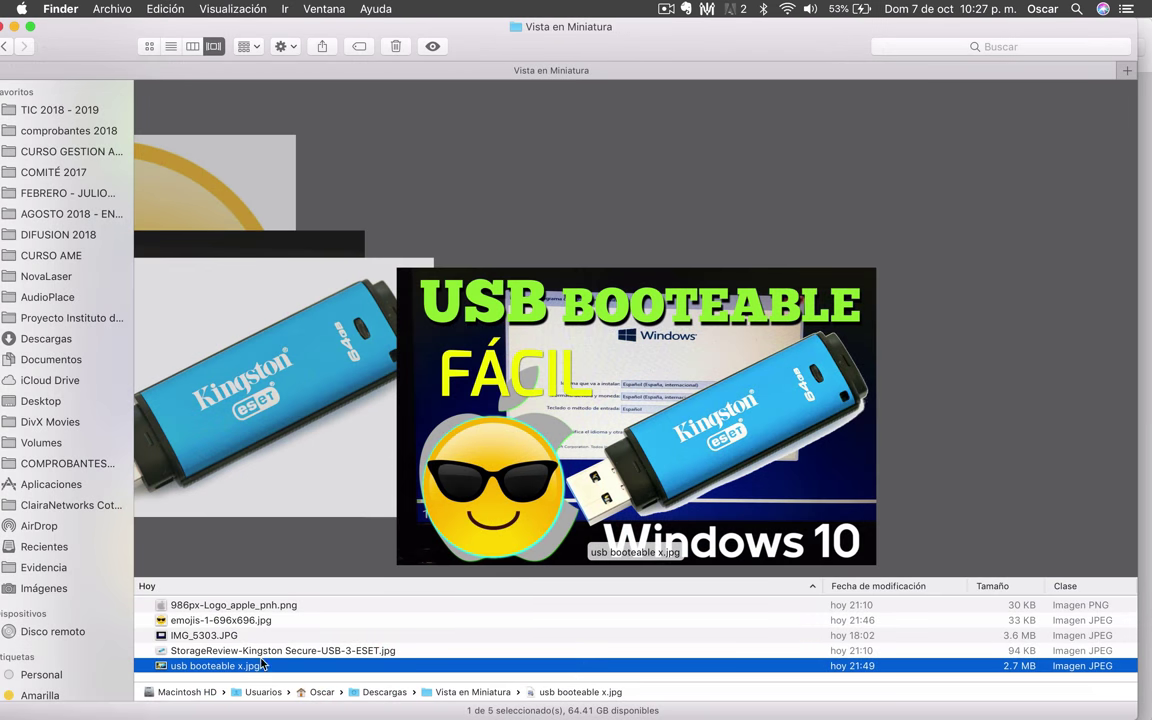
# - Flip through the Vista en Miniatura images in Cover Flow to usb booteable x.jpg
pyautogui.hscroll(-4, 412, 391)
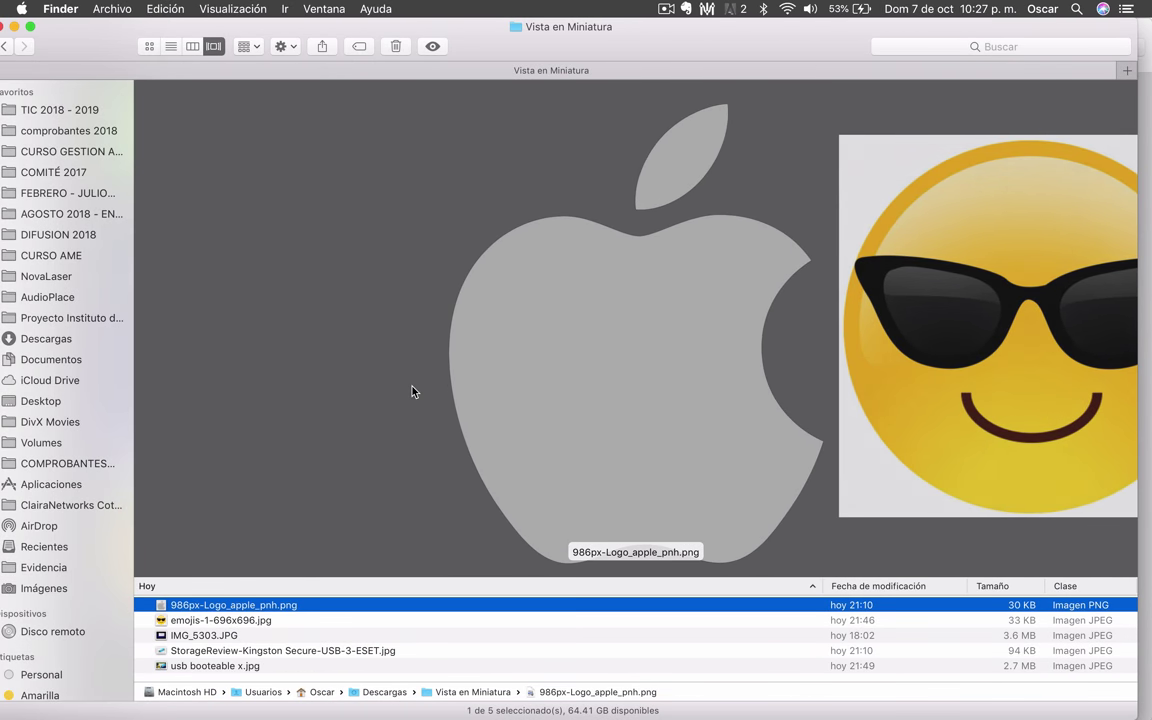
pyautogui.hscroll(3, 412, 391)
pyautogui.hotkey('ctrl', 'Up')
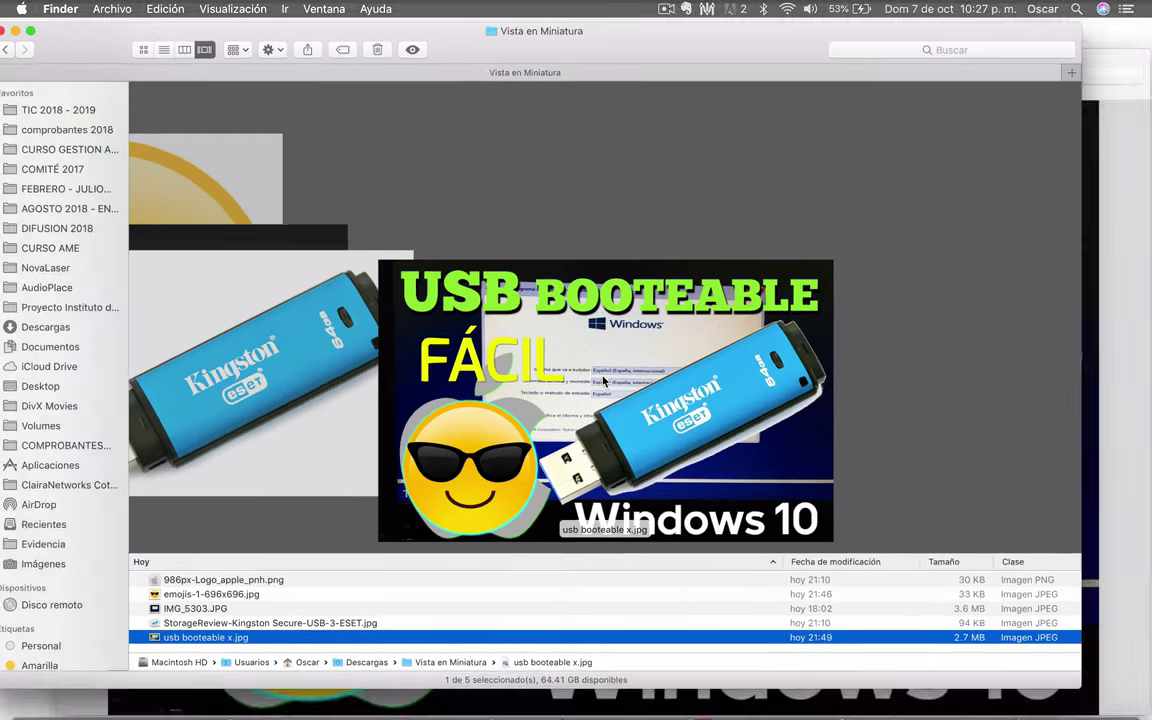
# - View the usb booteable x.jpg reference in Vista Previa, then launch GIMP
pyautogui.click(773, 375)
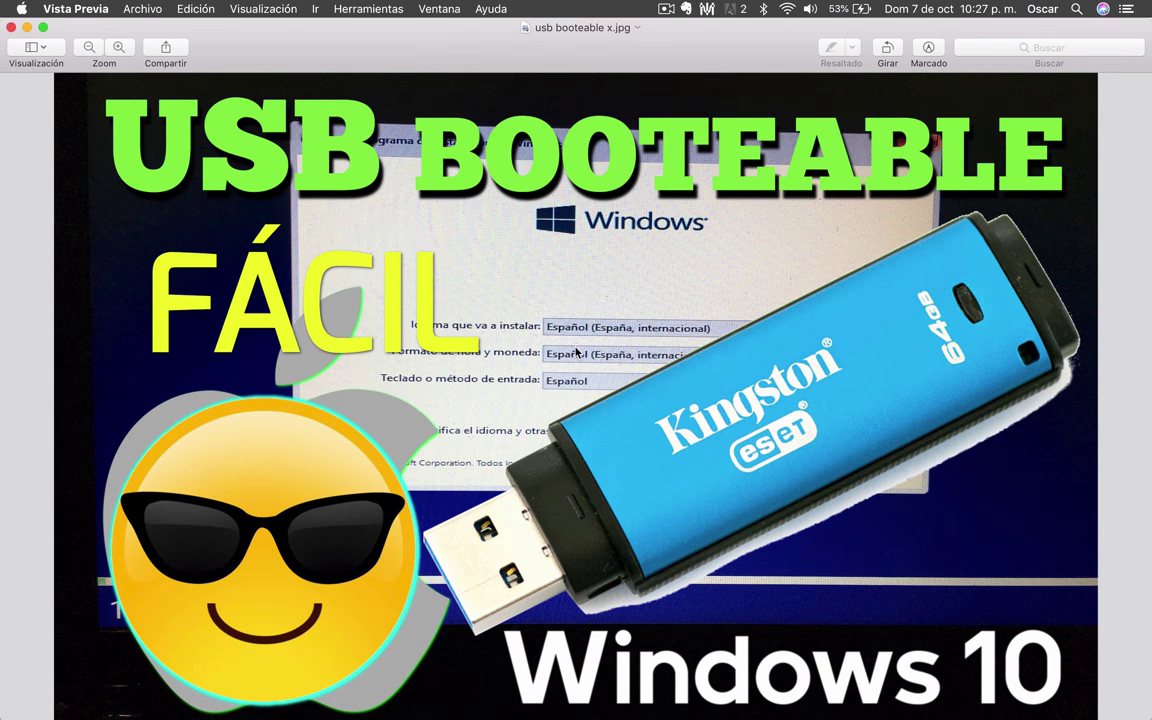
pyautogui.click(262, 704)
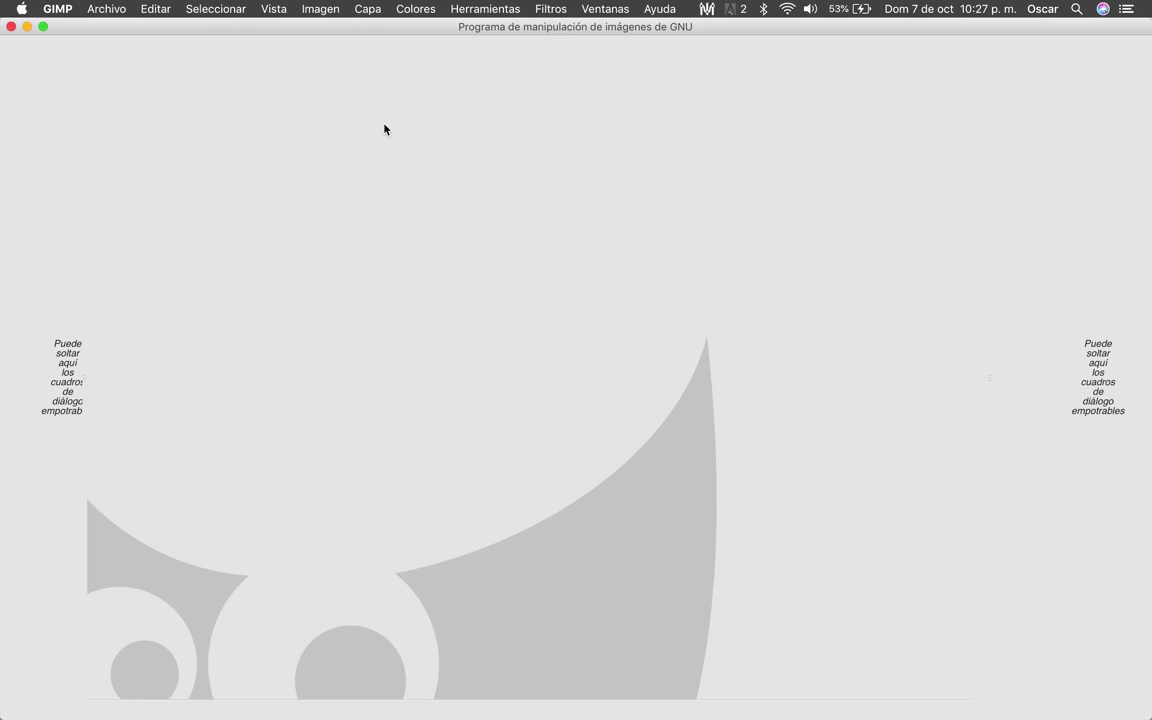
# - Create a new blank image 1280 px wide and 780 px high
pyautogui.click(106, 8)
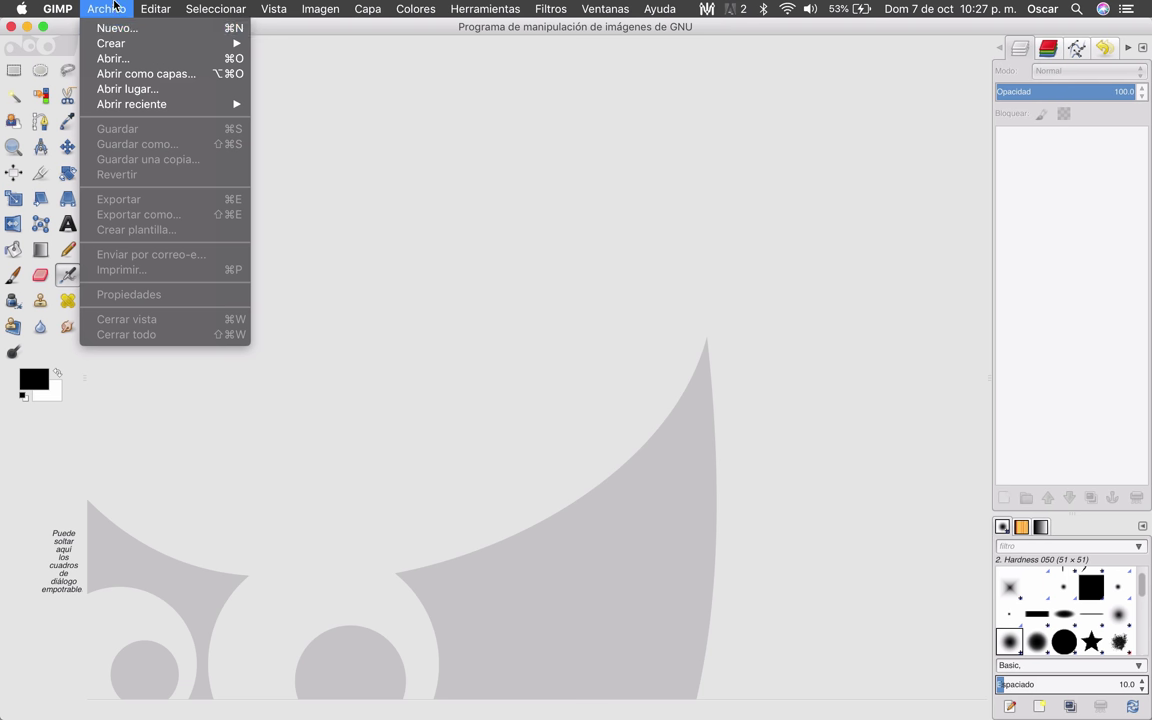
pyautogui.click(107, 29)
pyautogui.write('128')
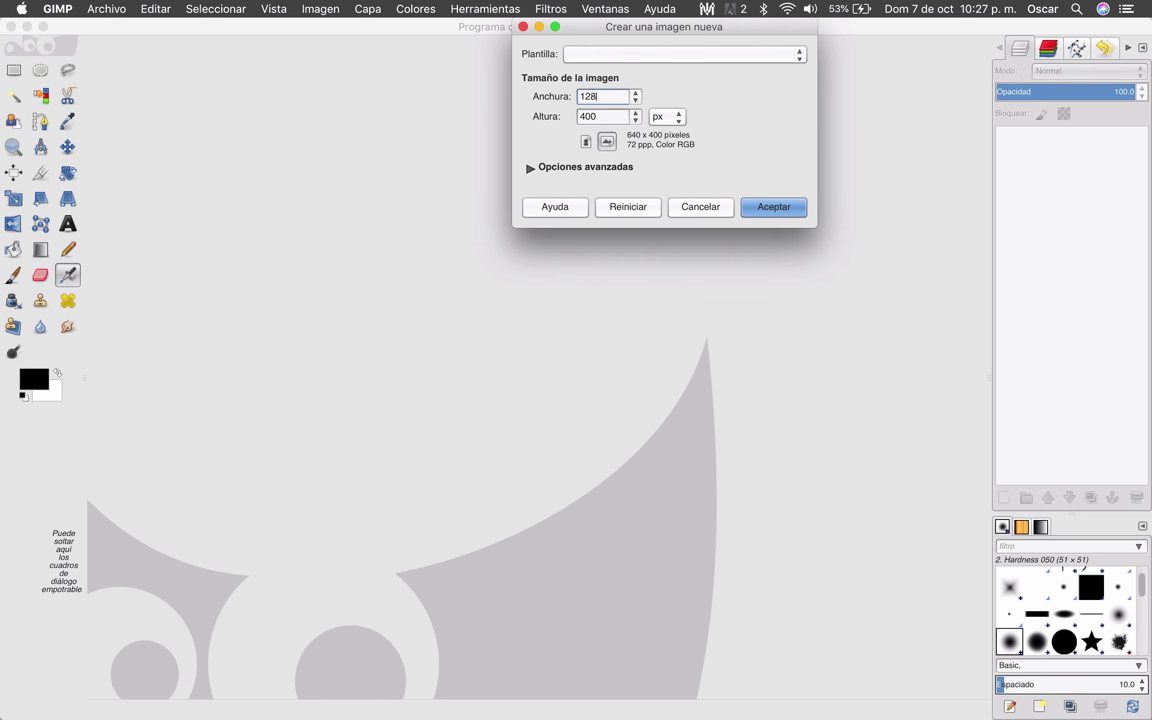
pyautogui.write('0')
pyautogui.press('Tab')
pyautogui.write('780')
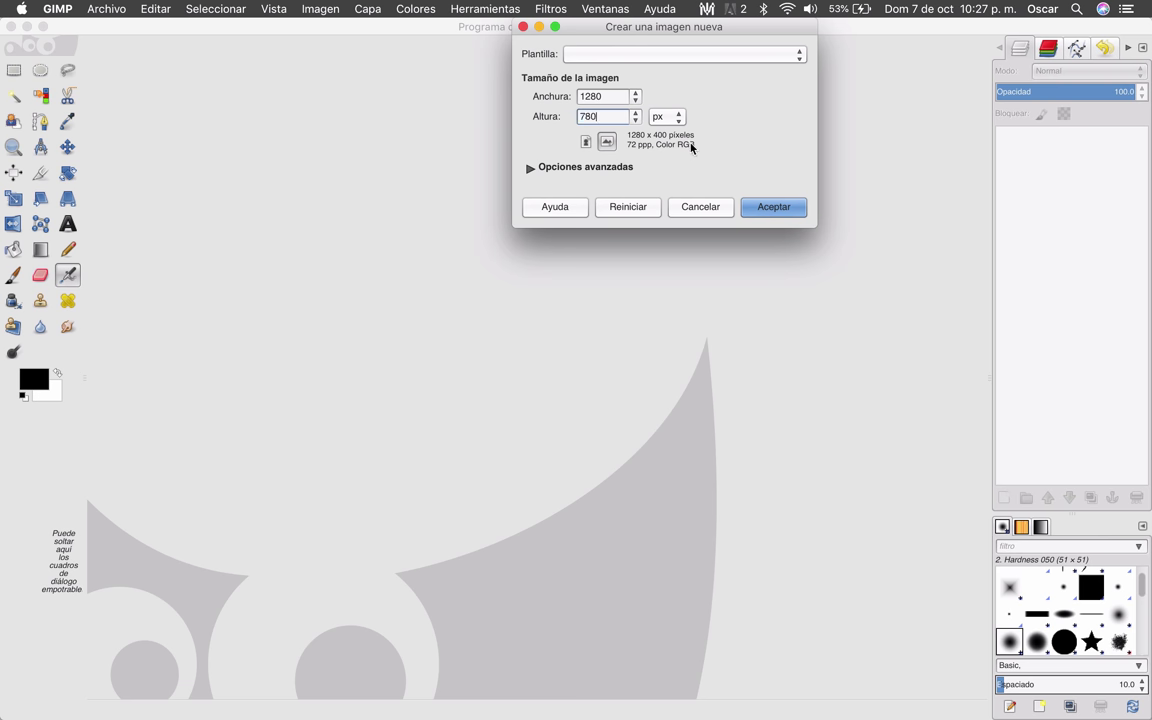
pyautogui.click(774, 211)
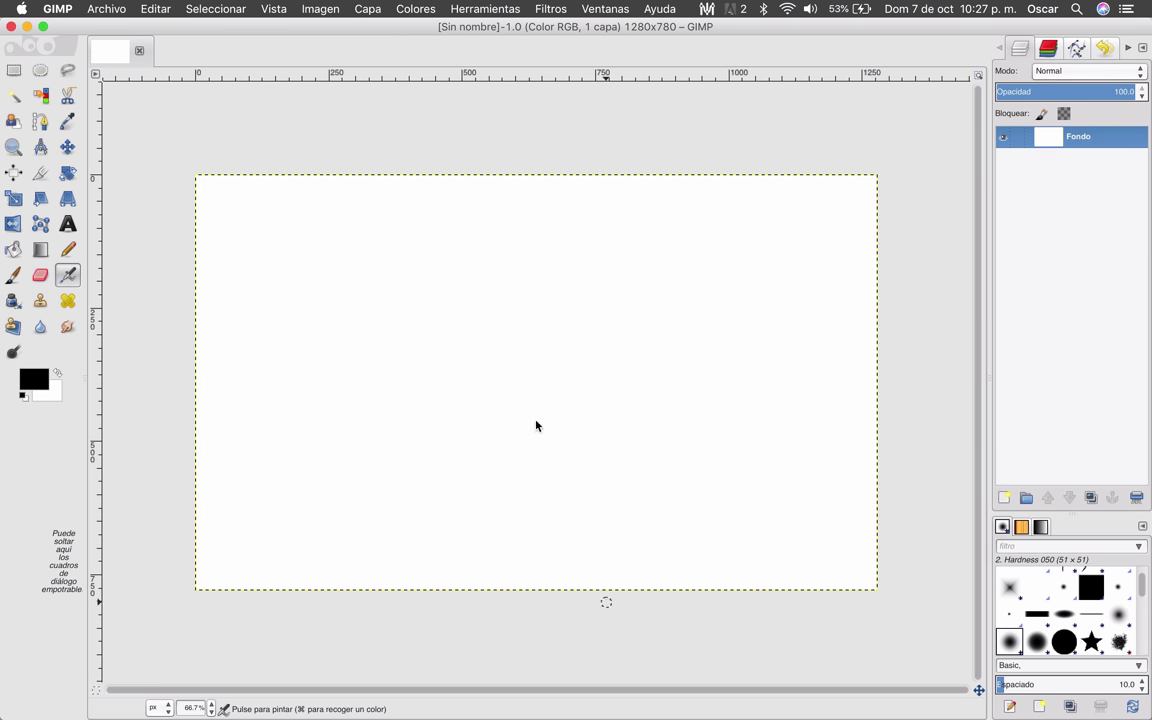
pyautogui.hotkey('ctrl', 'Up')
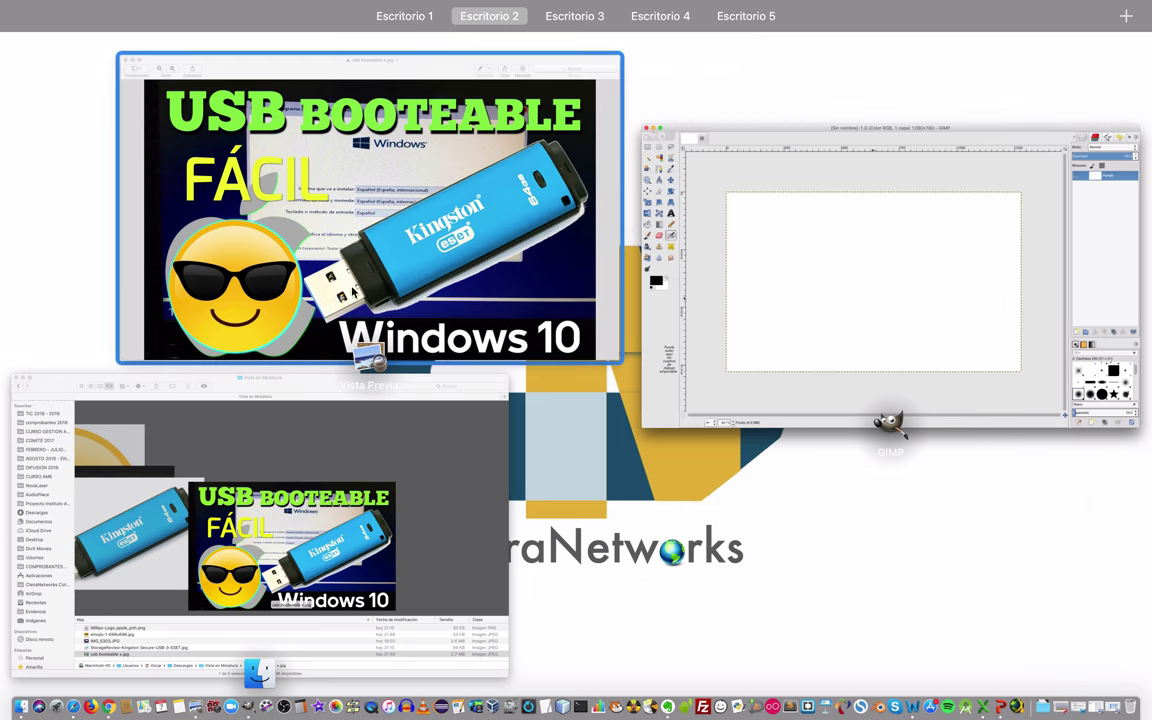
# - Drag IMG_5303.JPG from Finder into GIMP as a new active layer above Fondo
pyautogui.click(290, 485)
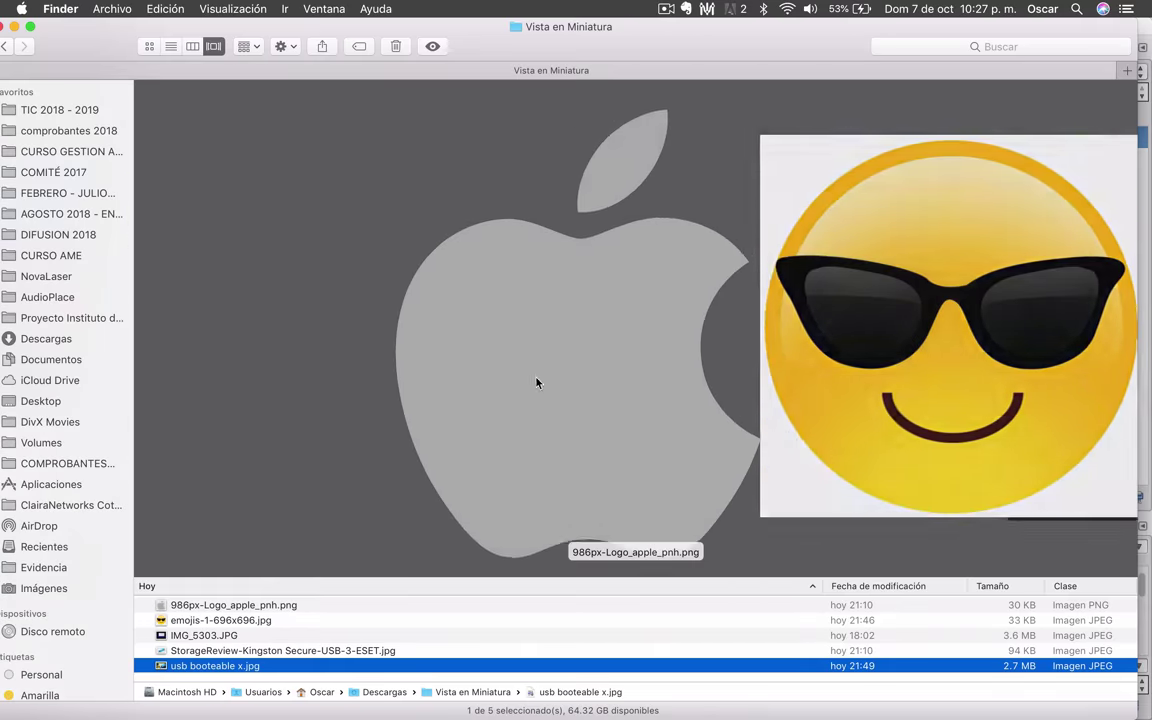
pyautogui.hscroll(-1, 706, 361)
pyautogui.hscroll(1, 461, 354)
pyautogui.hscroll(-2, 461, 354)
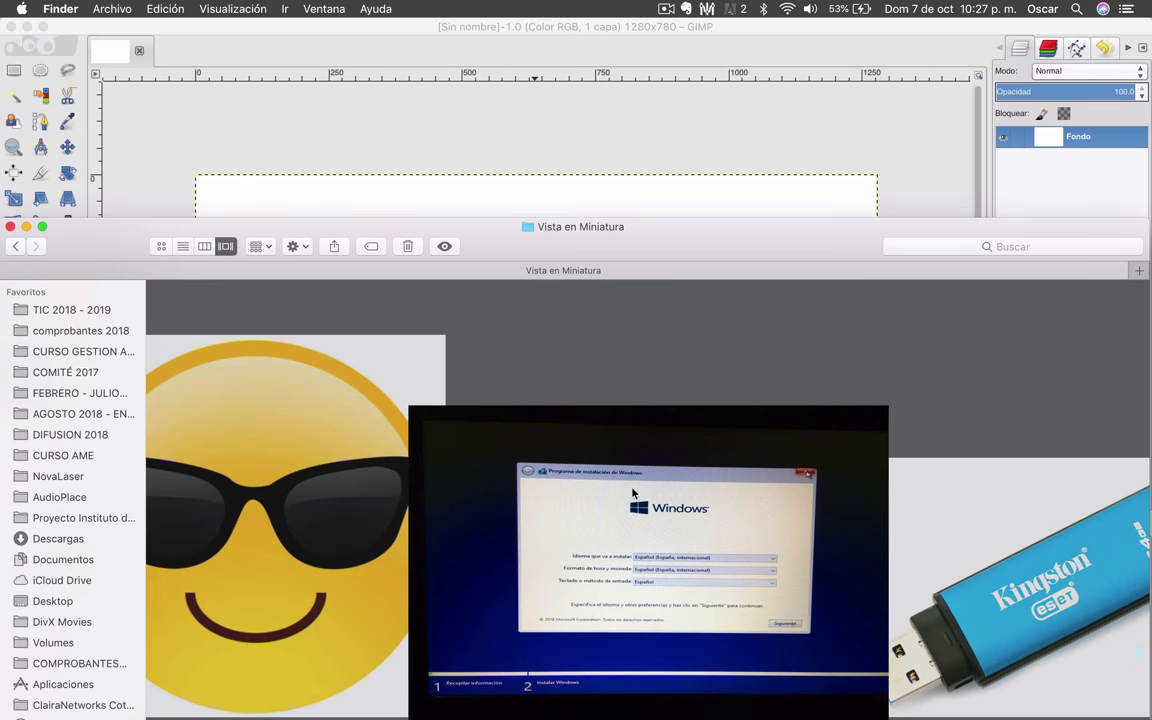
pyautogui.moveTo(632, 492); pyautogui.dragTo(1031, 201)
pyautogui.scroll(-6, 528, 329)
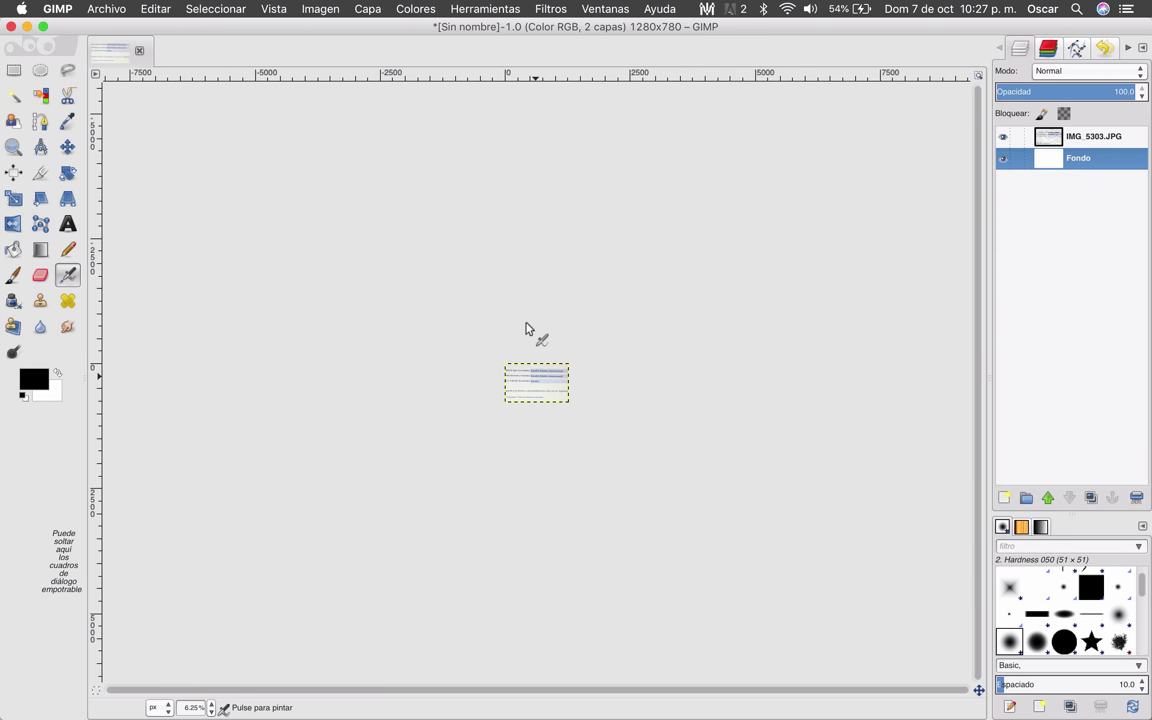
pyautogui.press('pageup')
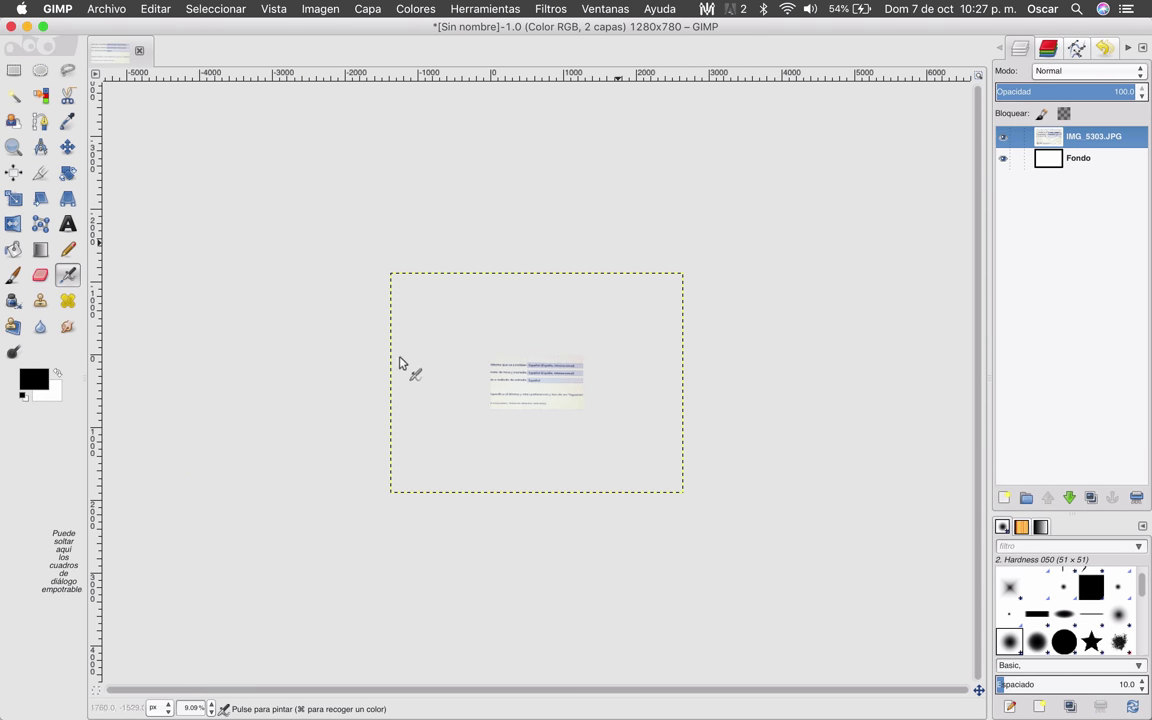
# - Scale the Windows setup photo down and position it to fill the 1280×780 canvas
pyautogui.click(16, 204)
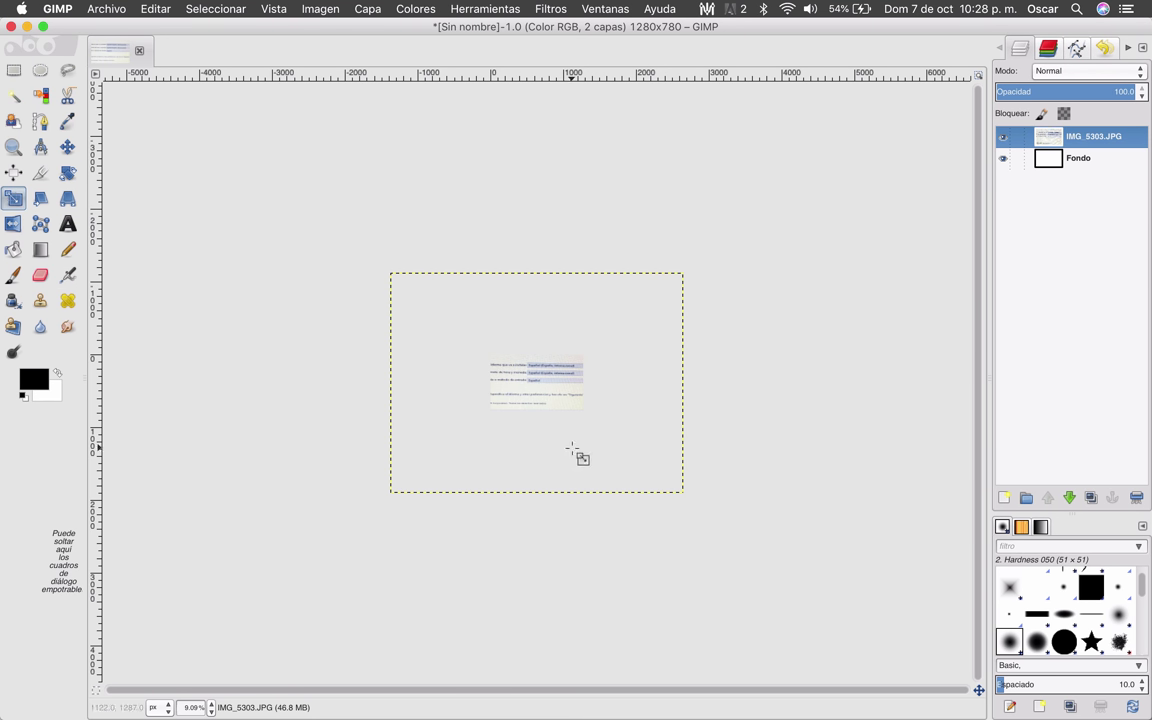
pyautogui.click(553, 391)
pyautogui.moveTo(395, 275); pyautogui.dragTo(507, 363)
pyautogui.press('m')
pyautogui.press('+')
pyautogui.press('+')
pyautogui.moveTo(602, 415); pyautogui.dragTo(500, 362)
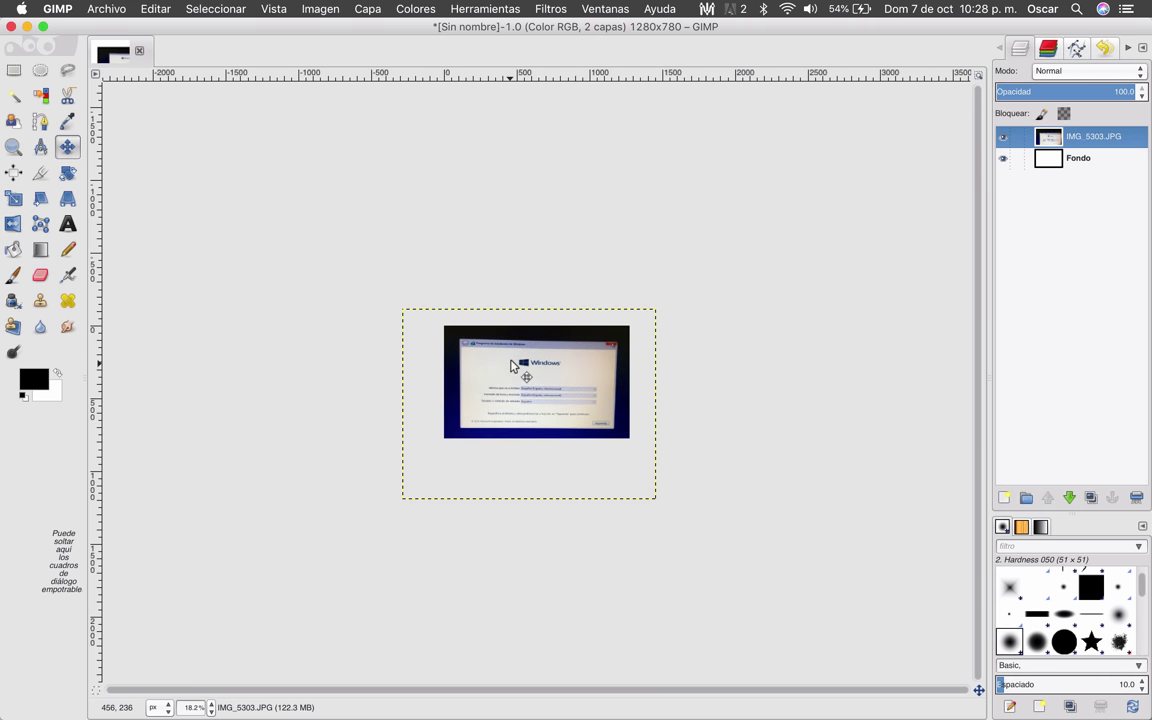
pyautogui.hotkey('ctrl', 'Up')
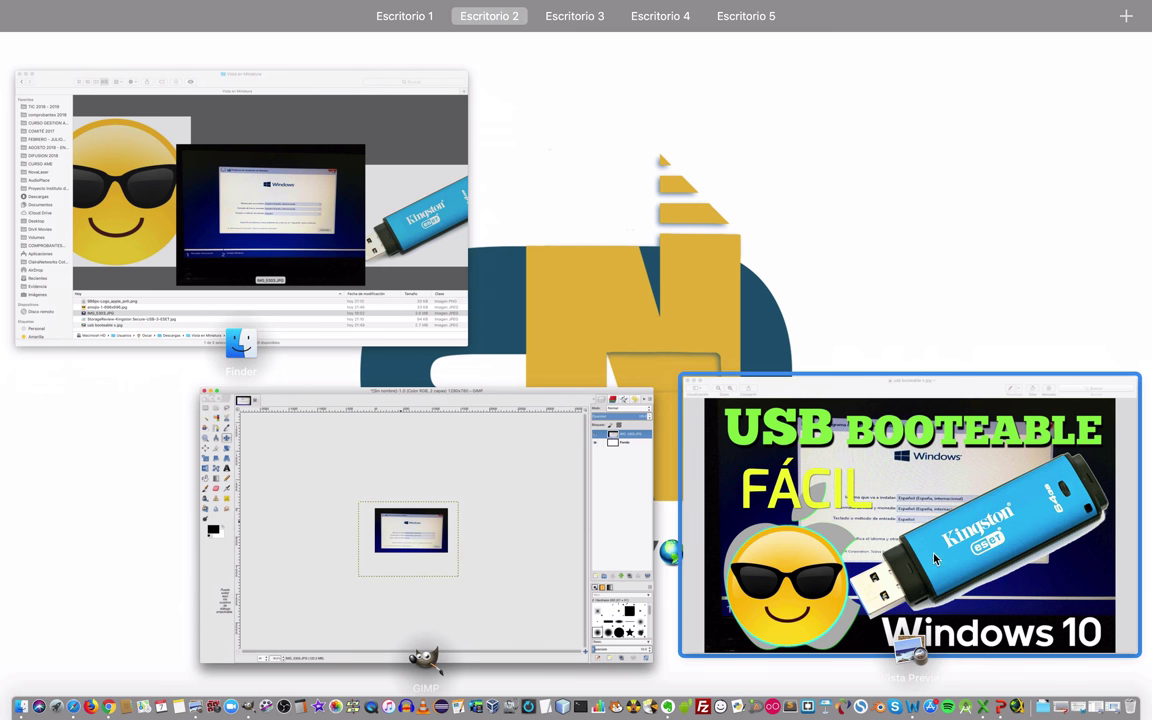
# - Add the StorageReview Kingston USB photo as a top layer and give it an alpha channel
pyautogui.click(348, 207)
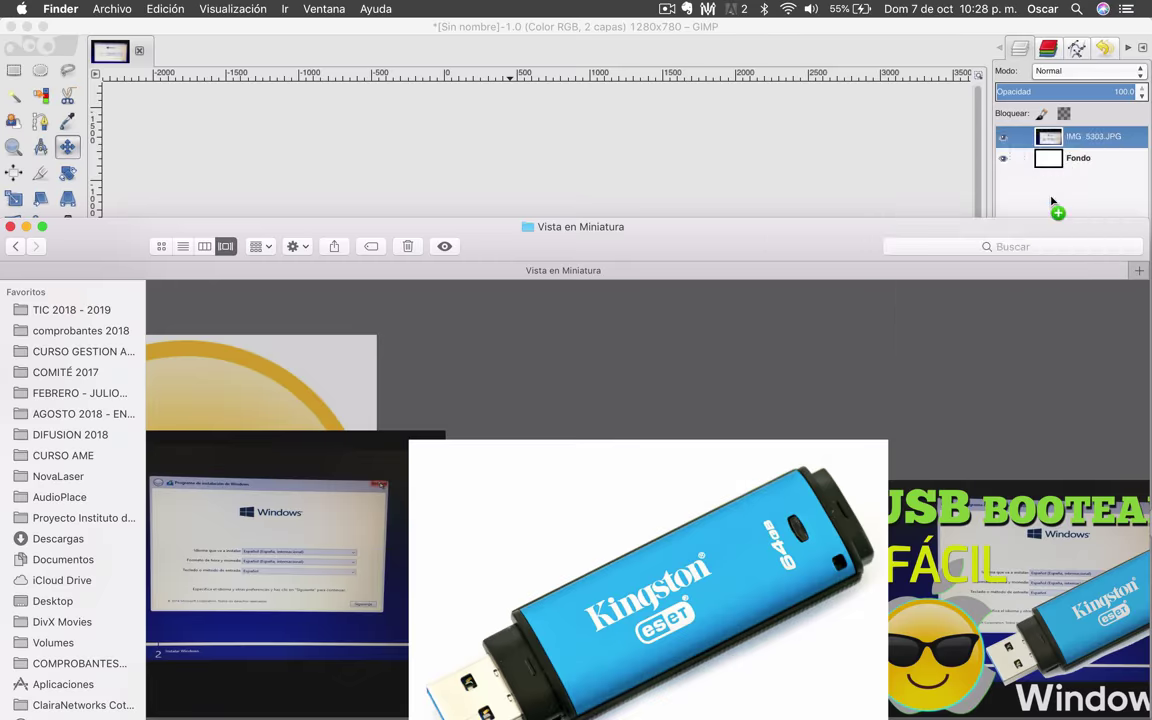
pyautogui.moveTo(1093, 186); pyautogui.dragTo(1057, 206)
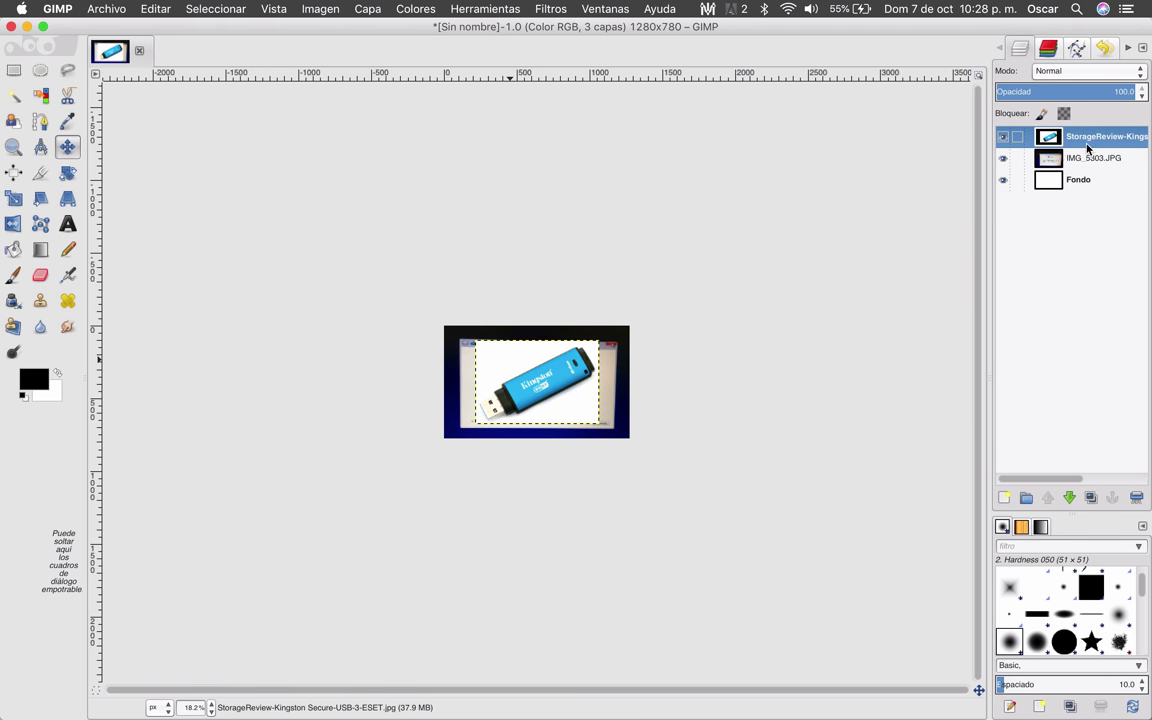
pyautogui.rightClick(1088, 143)
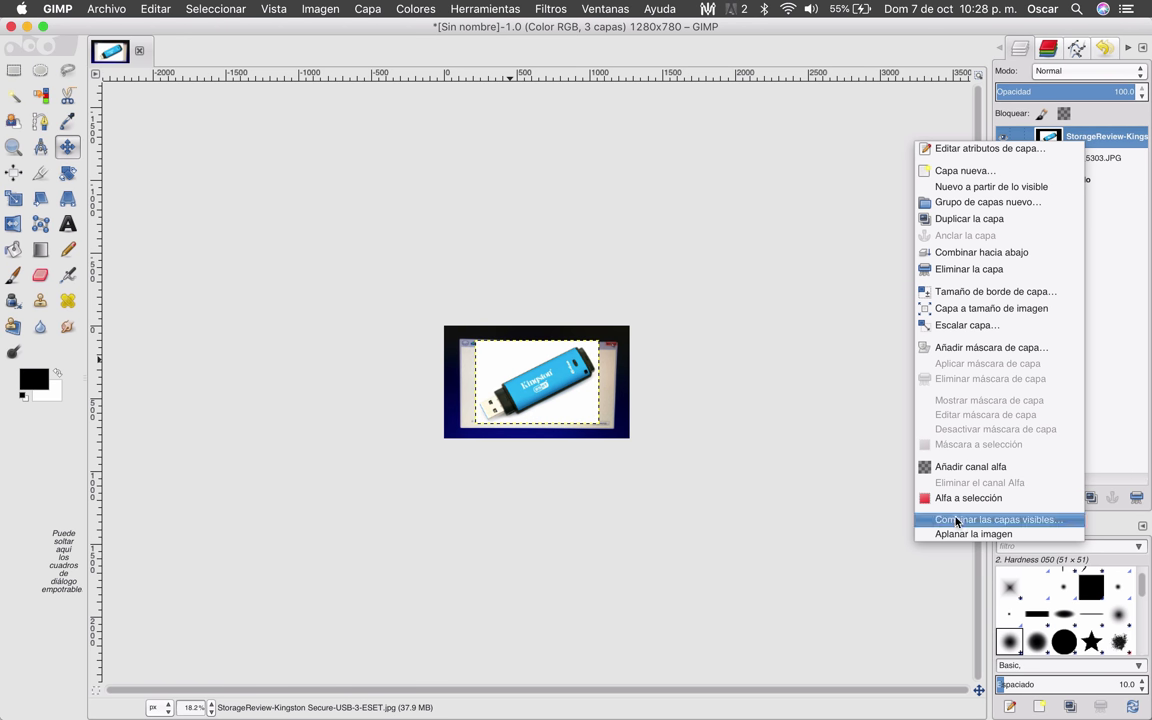
pyautogui.click(975, 467)
pyautogui.scroll(5, 497, 355)
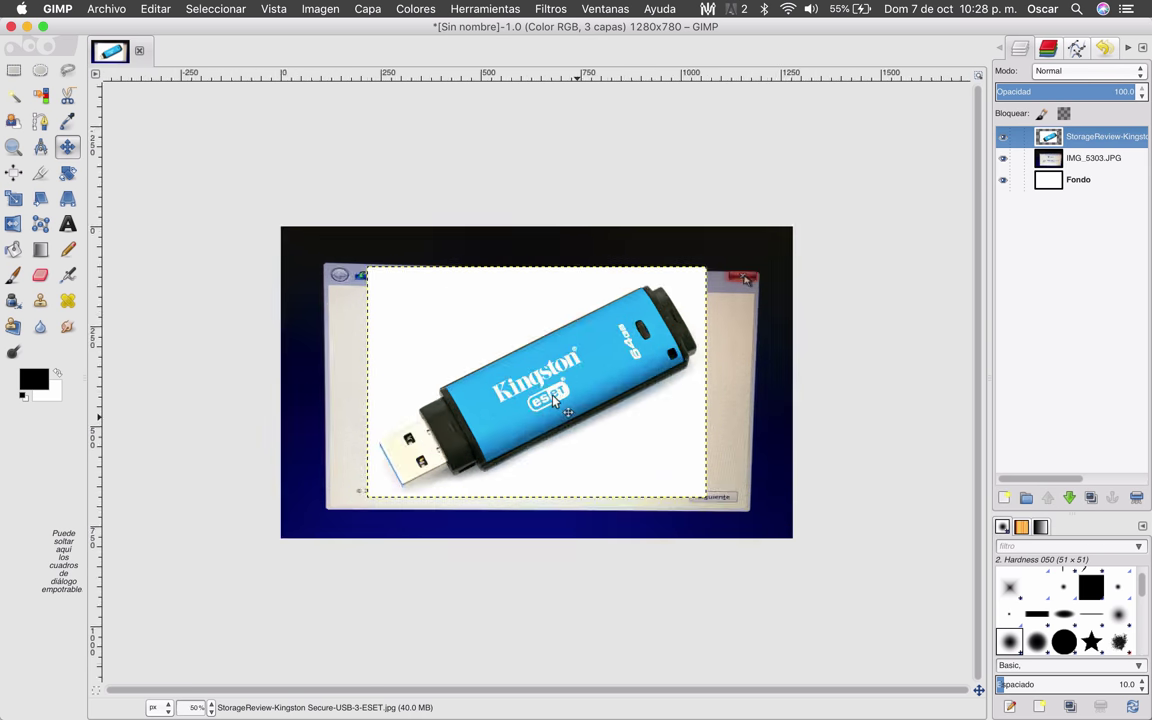
pyautogui.press('u')
pyautogui.click(64, 70)
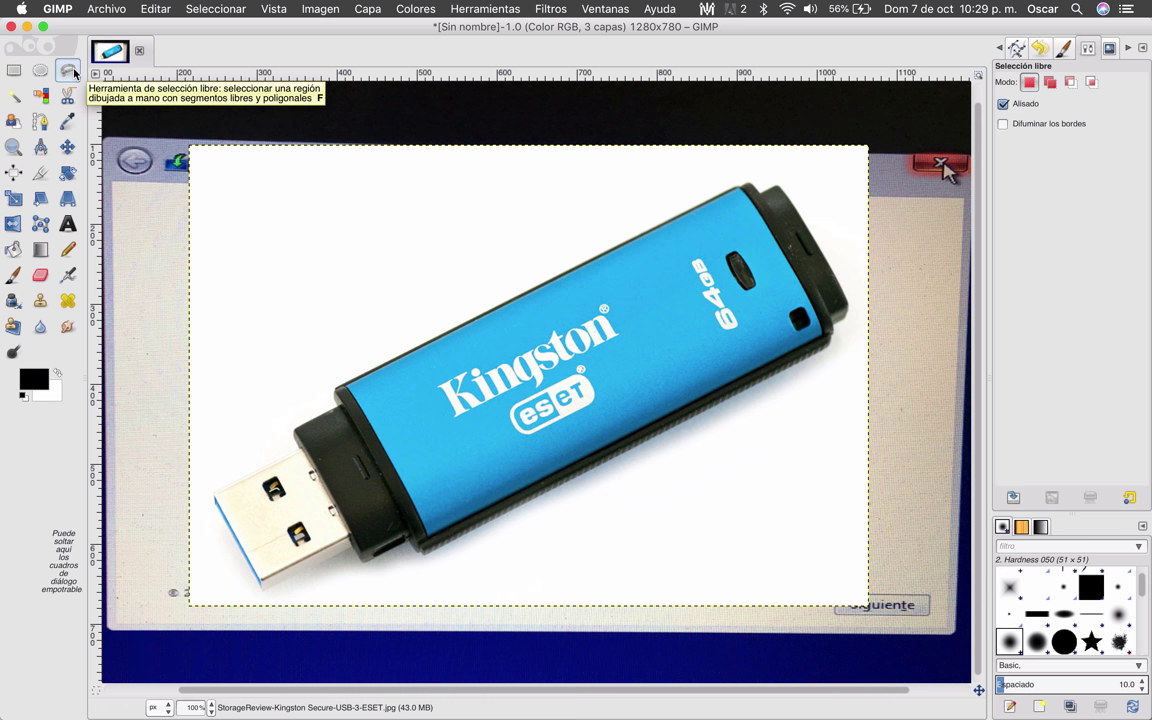
# - Trace a freehand polygon selection around the Kingston USB drive, including cap and plug
pyautogui.scroll(1, 216, 500)
pyautogui.click(212, 494)
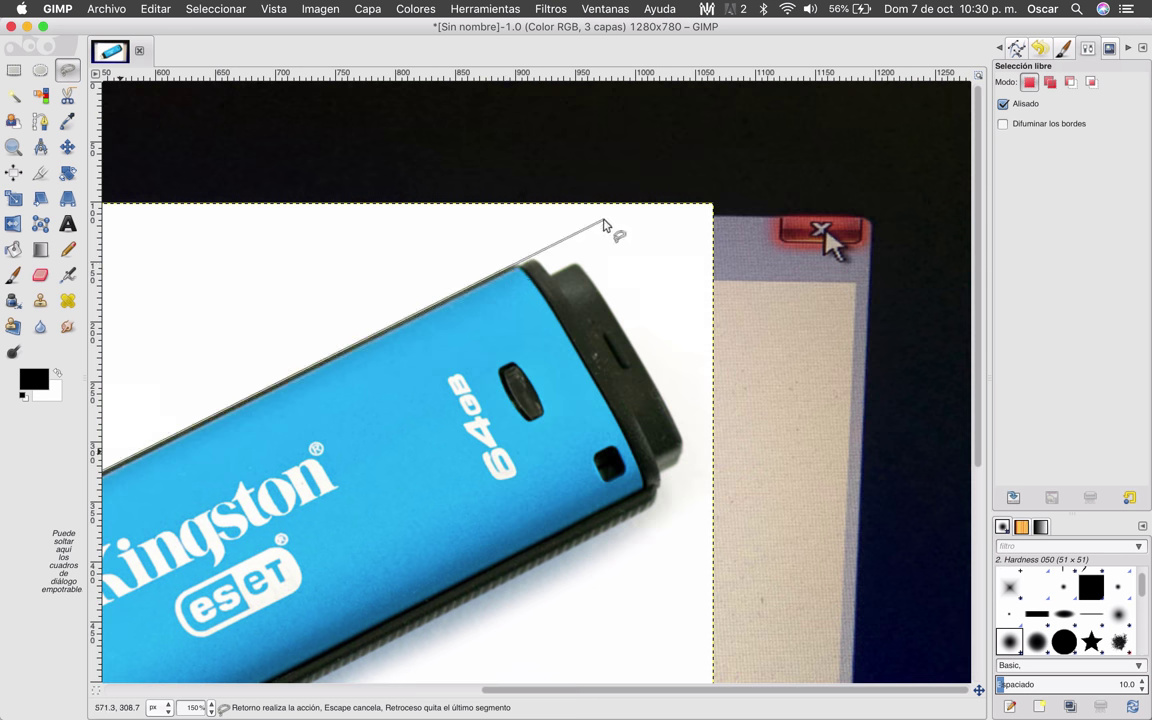
pyautogui.hscroll(5, 333, 412)
pyautogui.scroll(2, 333, 412)
pyautogui.click(542, 265)
pyautogui.click(588, 264)
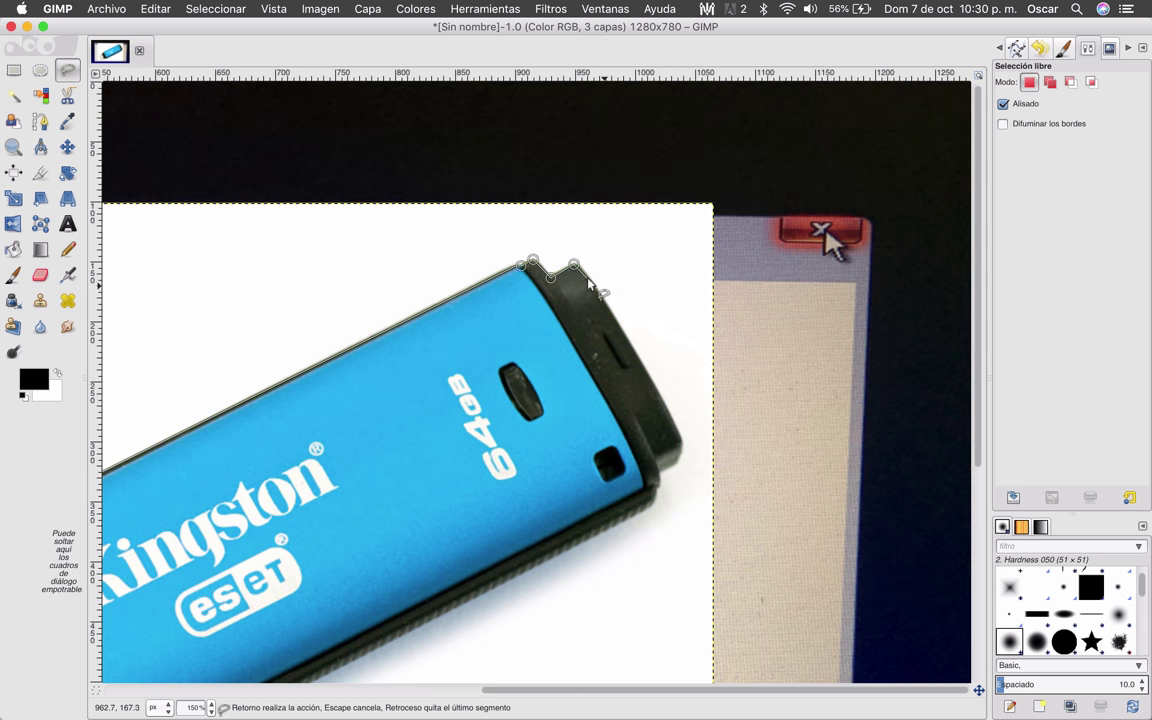
pyautogui.click(691, 444)
pyautogui.click(661, 496)
pyautogui.scroll(-2, 661, 496)
pyautogui.hscroll(-3, 661, 496)
pyautogui.click(262, 668)
pyautogui.hscroll(-5, 262, 668)
pyautogui.scroll(-2, 262, 668)
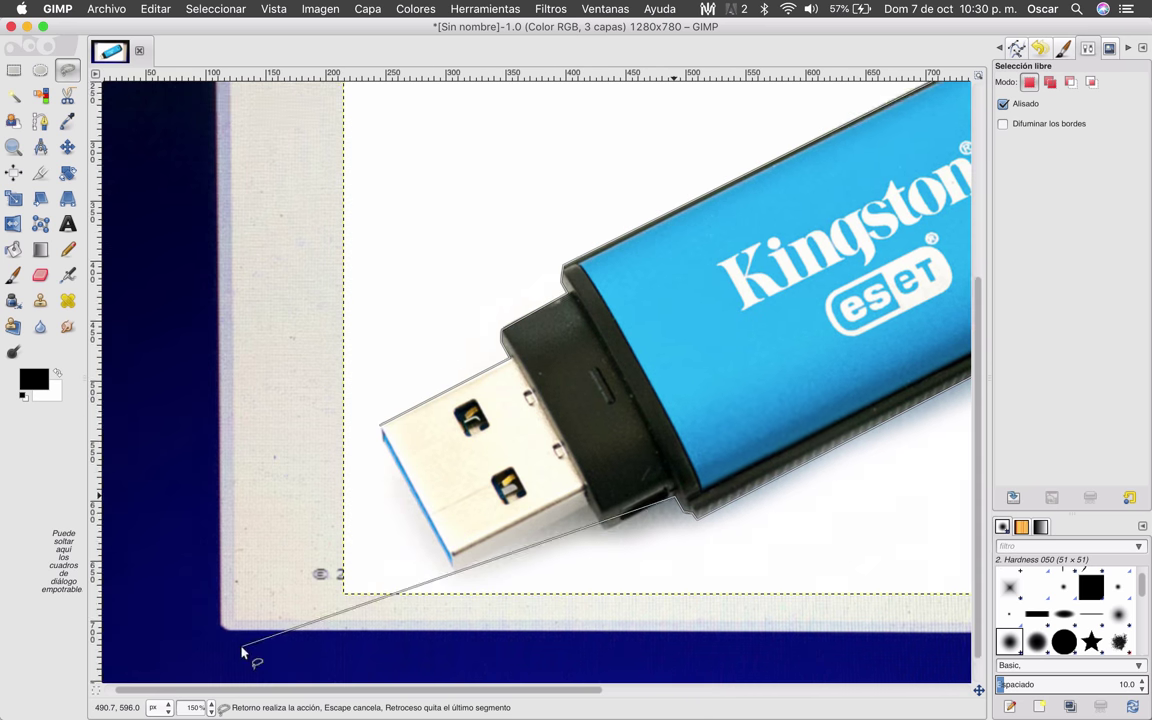
pyautogui.scroll(-1, 250, 656)
pyautogui.click(452, 530)
pyautogui.click(380, 393)
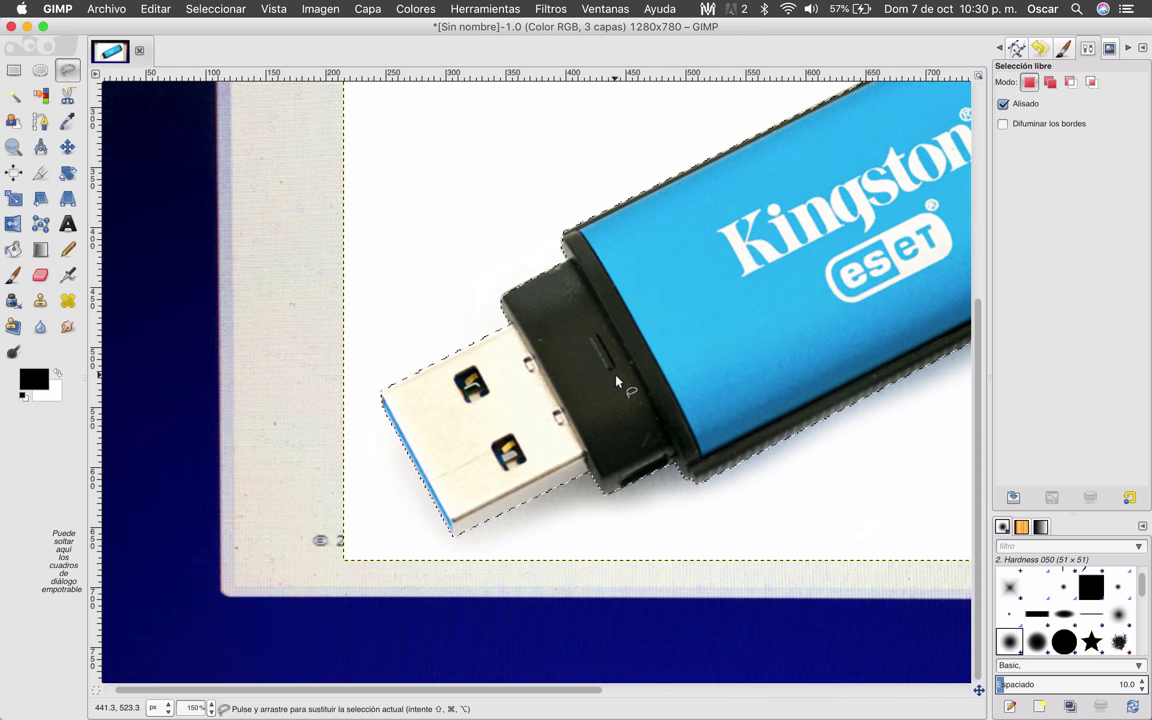
# - Invert the selection, cut away the white background, and move the drive lower right
pyautogui.click(226, 8)
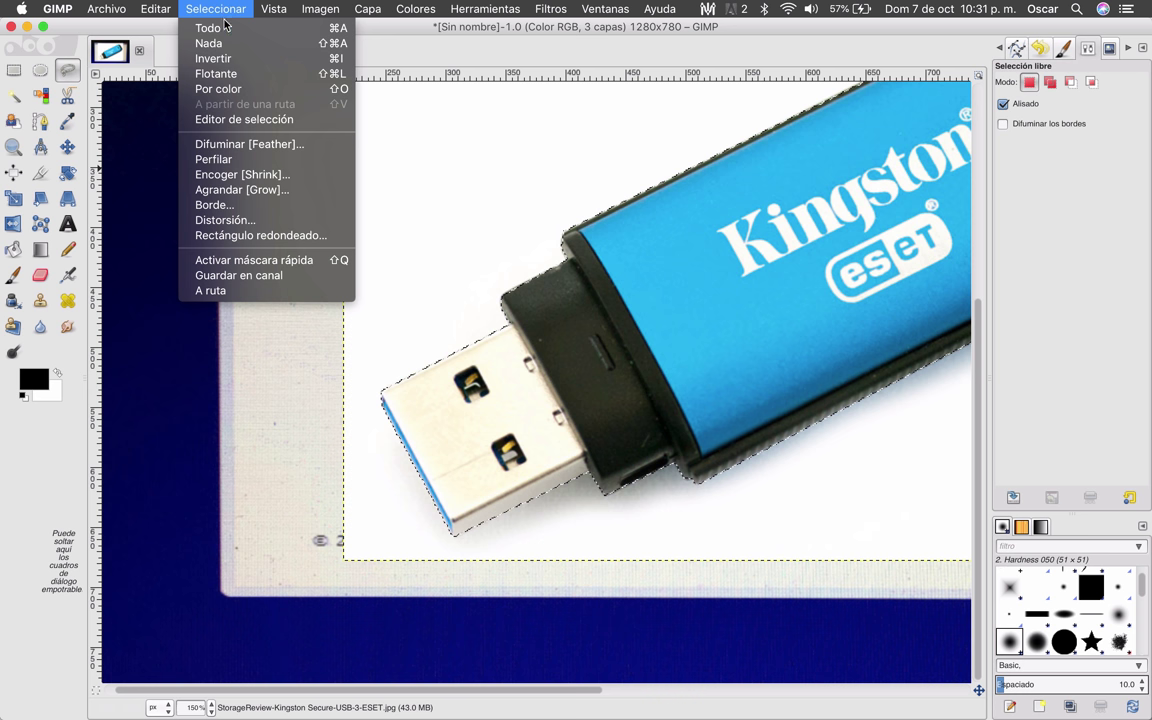
pyautogui.click(213, 58)
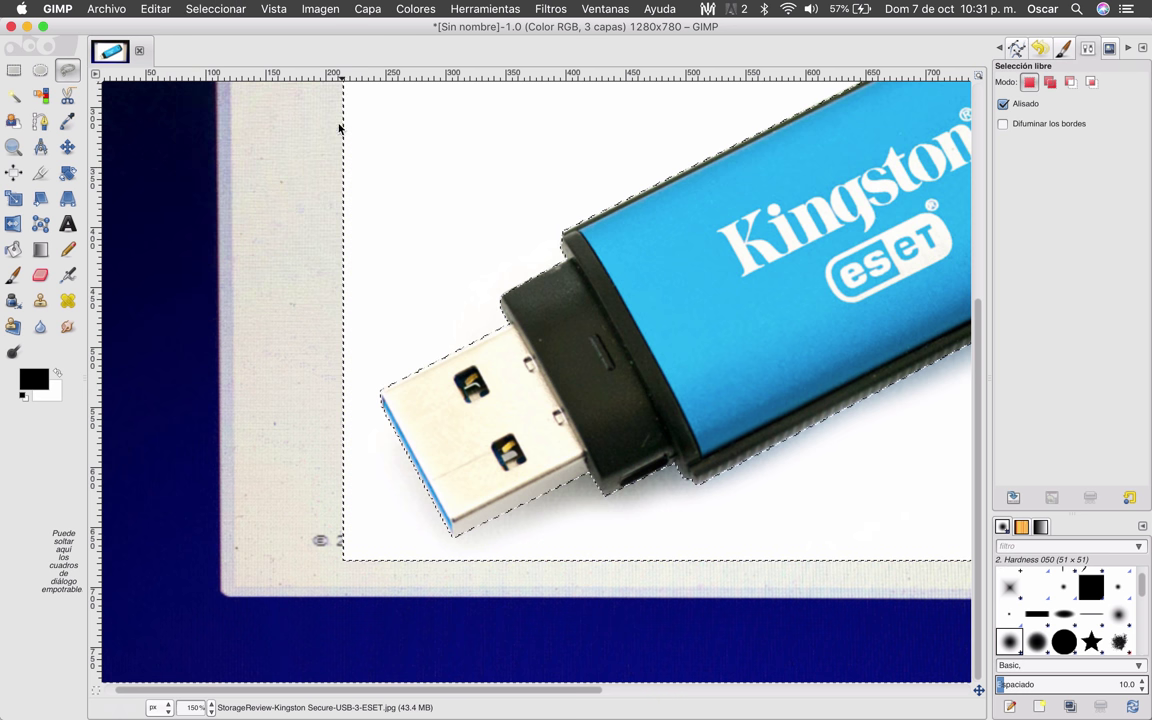
pyautogui.hotkey('ctrl', 'x')
pyautogui.press('-')
pyautogui.press('-')
pyautogui.press('m')
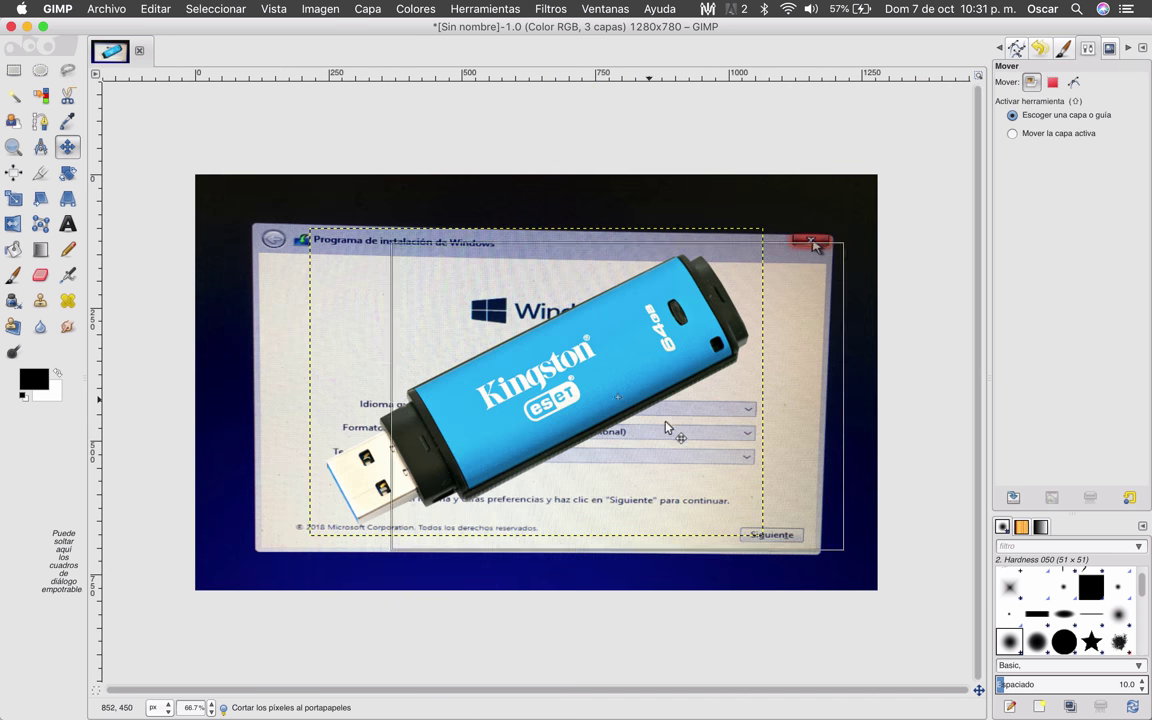
pyautogui.moveTo(665, 421)
pyautogui.mouseDown()
pyautogui.moveTo(714, 450)
pyautogui.moveTo(803, 447)
pyautogui.moveTo(797, 439)
pyautogui.mouseUp()
# - Apply a Sombra arrojada drop shadow in light blue to the USB drive
pyautogui.click(550, 8)
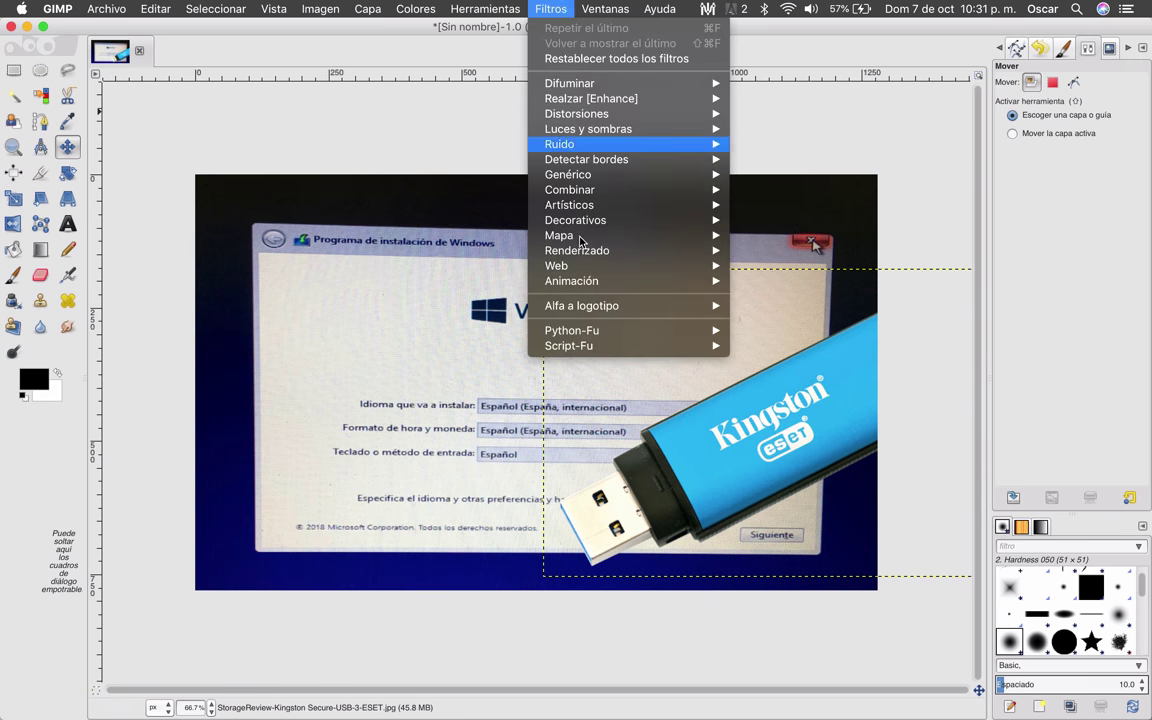
pyautogui.moveTo(590, 129)
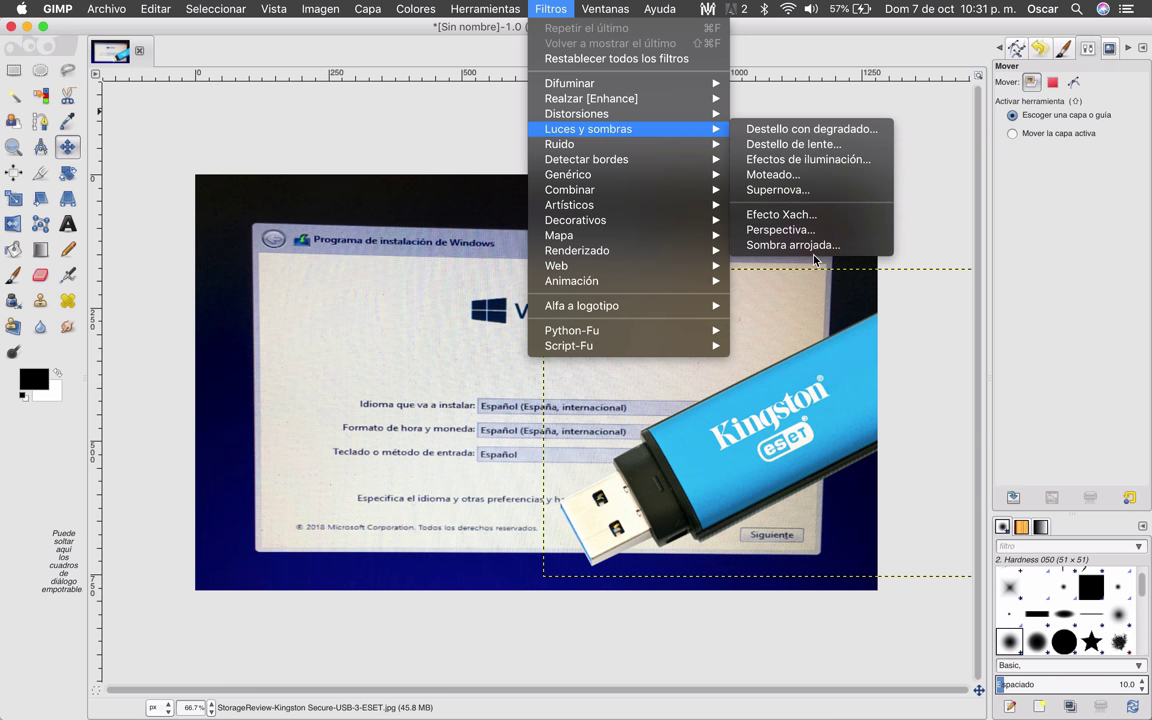
pyautogui.click(779, 244)
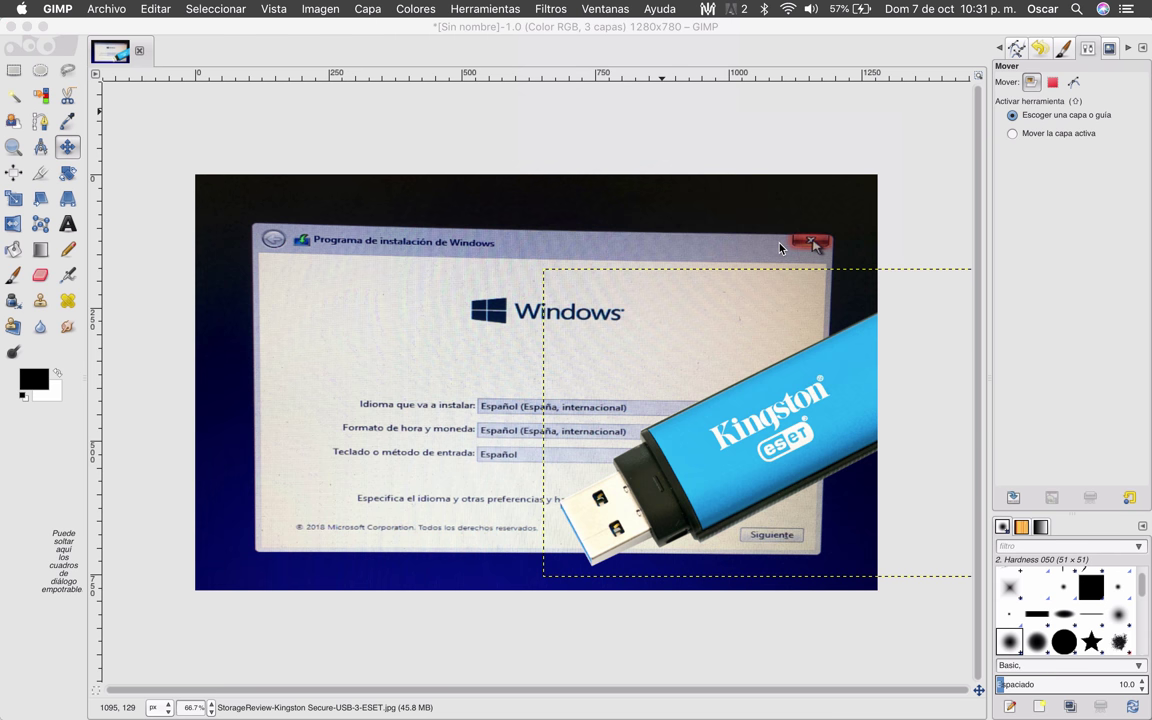
pyautogui.click(558, 330)
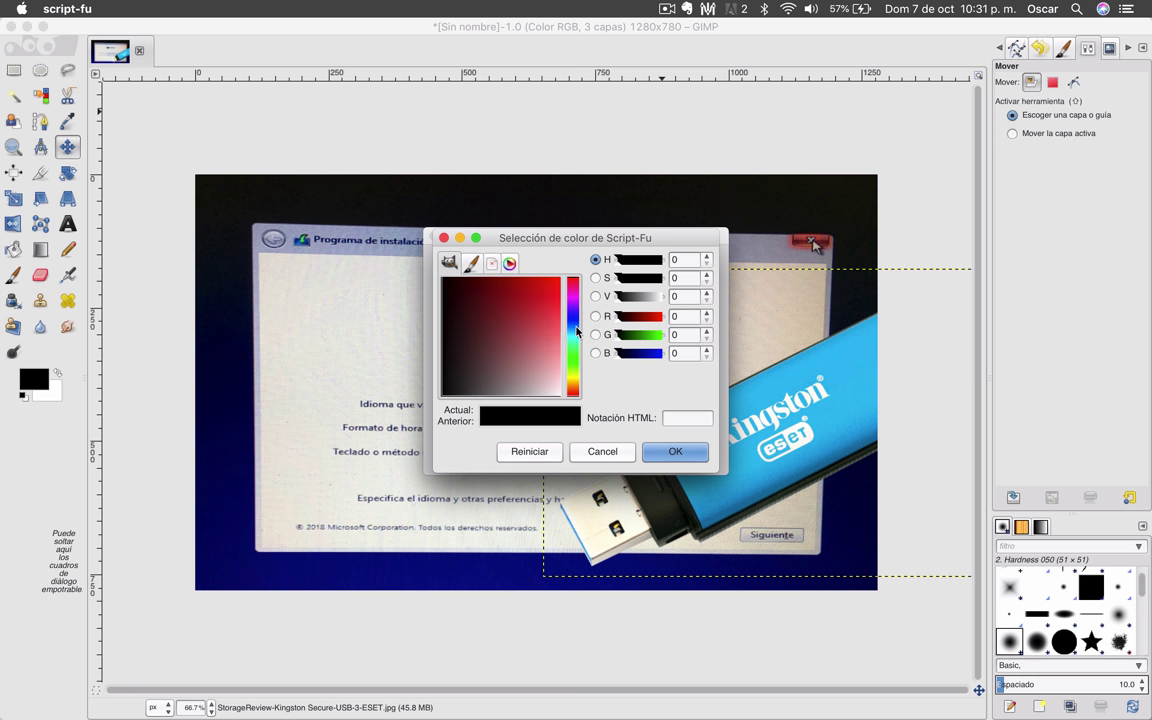
pyautogui.click(573, 331)
pyautogui.click(520, 300)
pyautogui.click(675, 451)
pyautogui.click(680, 453)
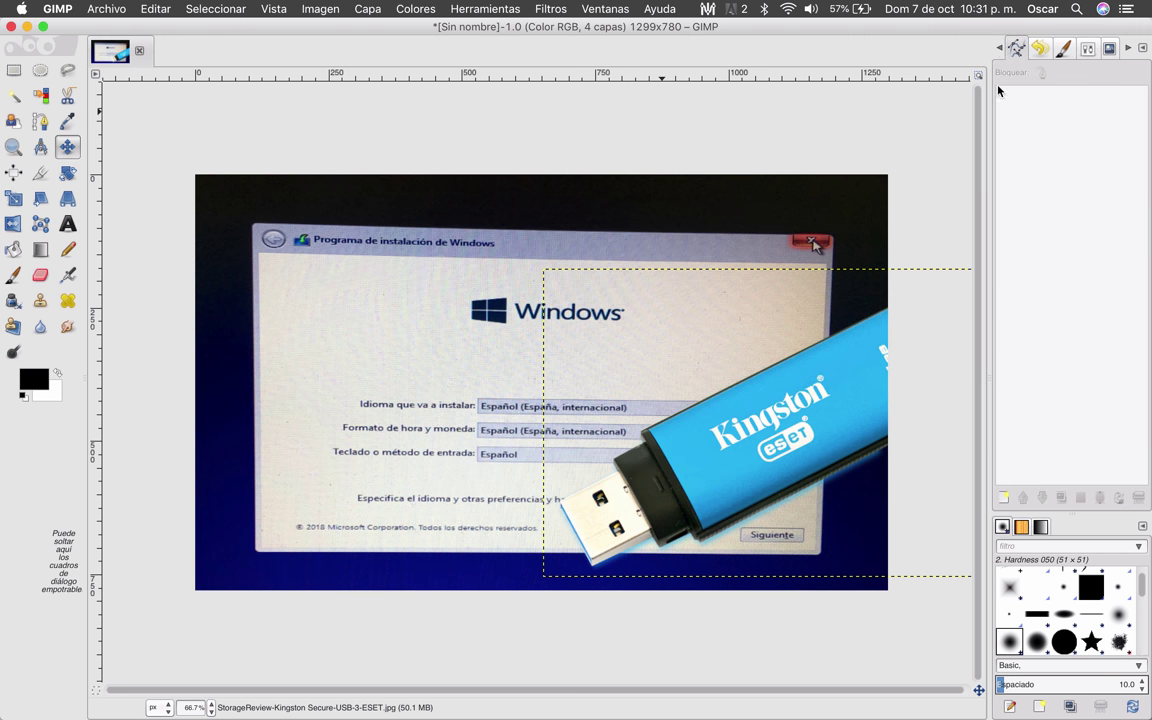
# - Select the Drop Shadow layer and nudge it slightly lower beneath the drive
pyautogui.click(999, 50)
pyautogui.click(1071, 157)
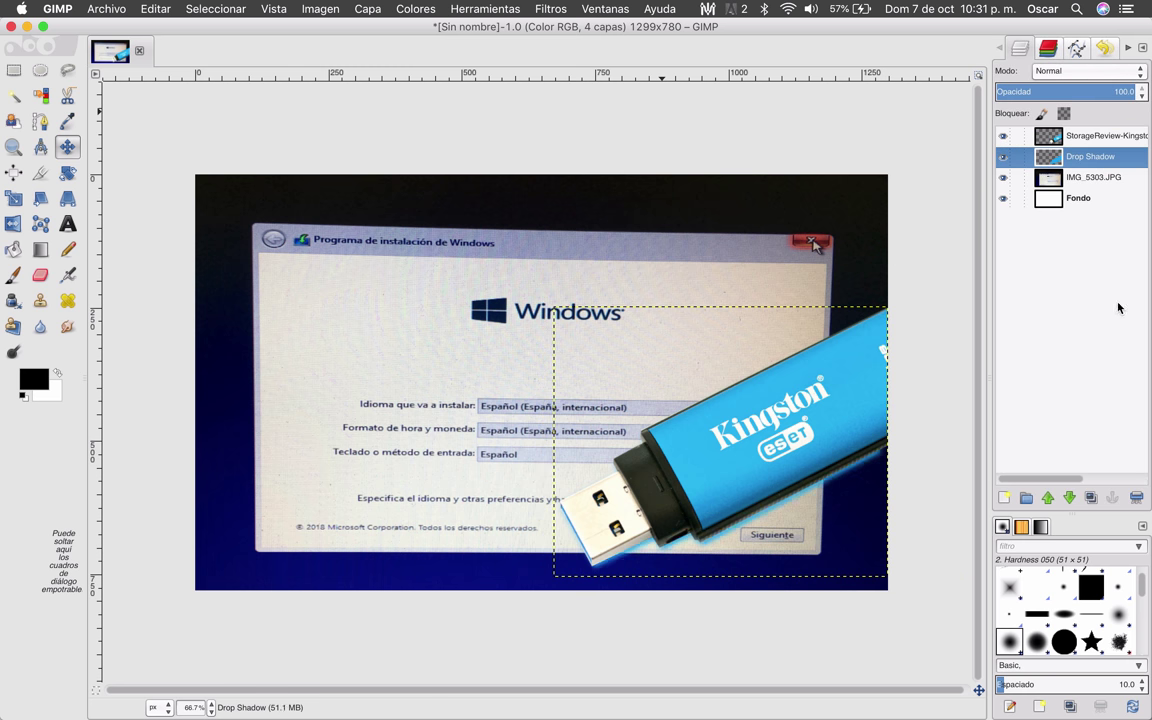
pyautogui.keyDown('ctrl'); pyautogui.scroll(2, 729, 527); pyautogui.keyUp('ctrl')
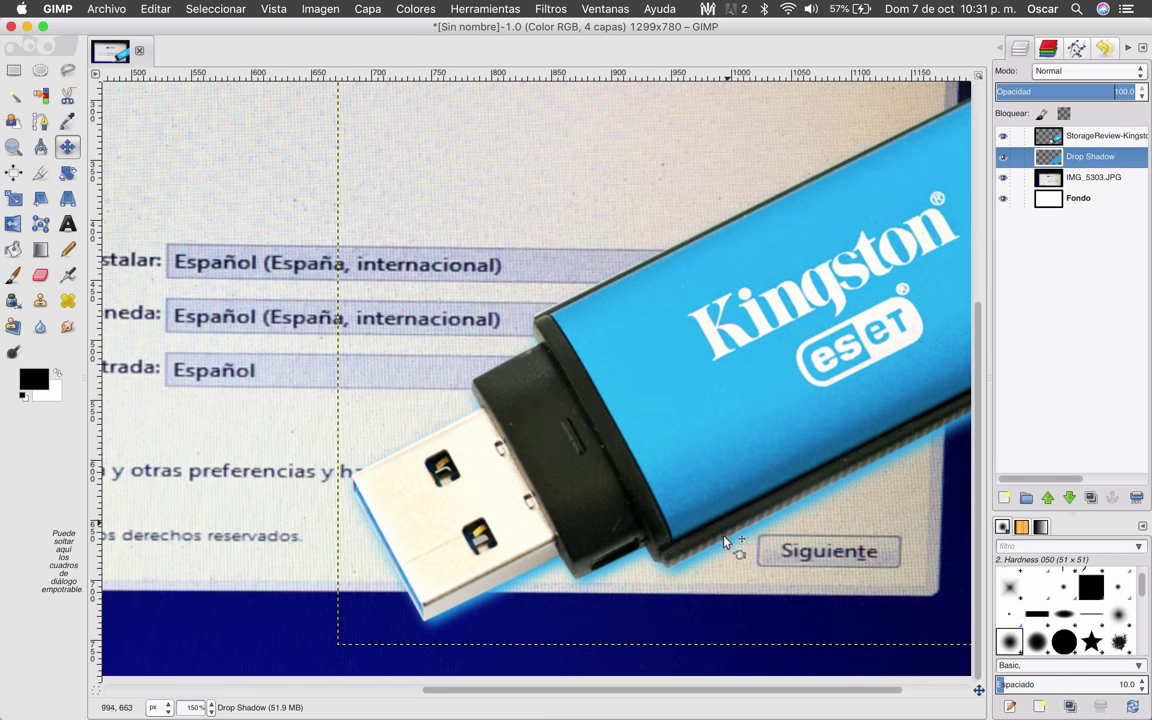
pyautogui.moveTo(725, 540); pyautogui.dragTo(716, 563)
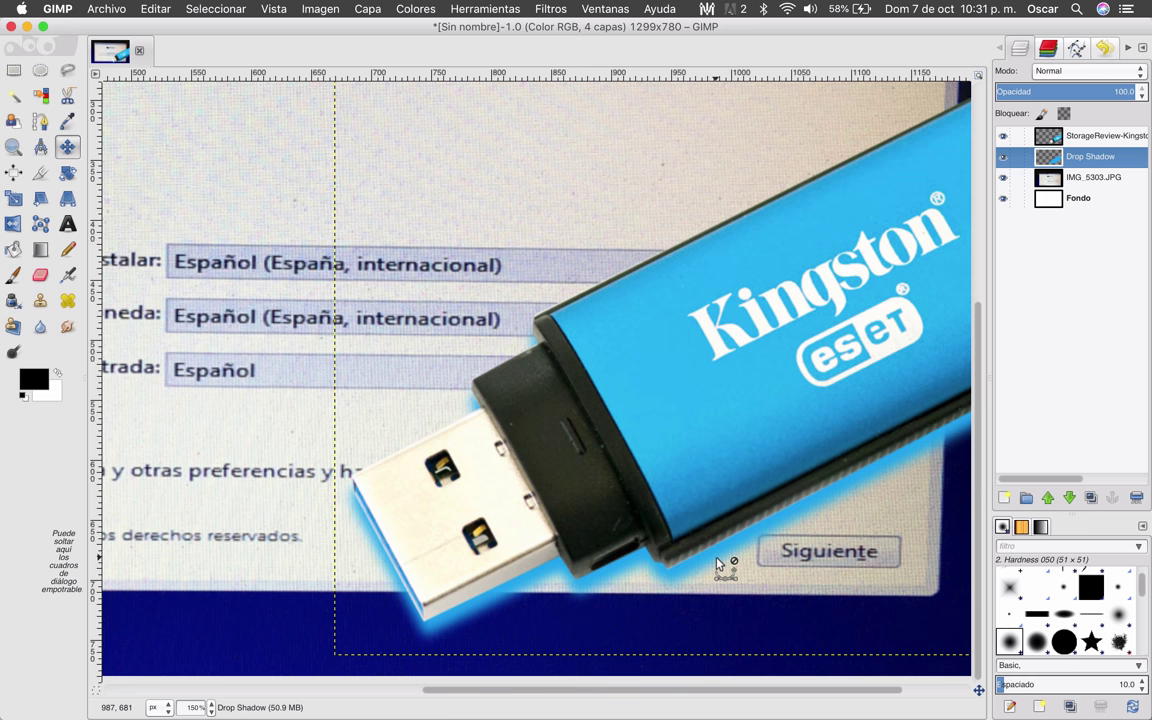
pyautogui.keyDown('ctrl'); pyautogui.scroll(-1, 716, 563); pyautogui.keyUp('ctrl')
pyautogui.keyDown('ctrl'); pyautogui.scroll(-1, 716, 563); pyautogui.keyUp('ctrl')
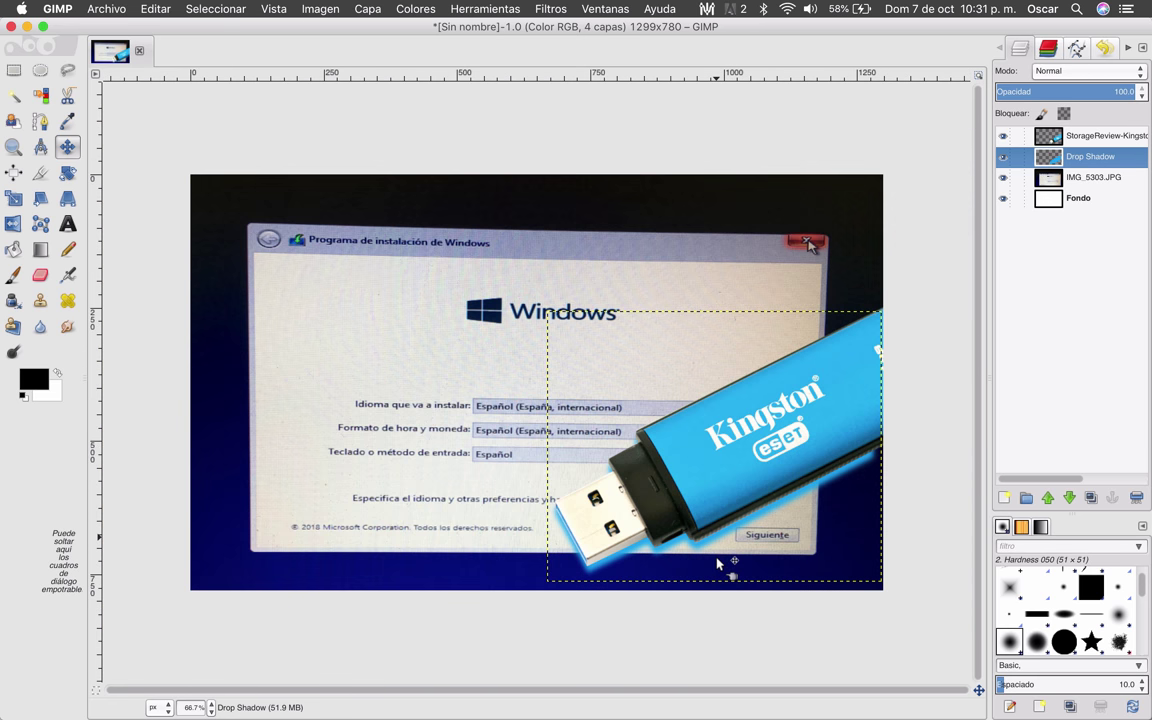
pyautogui.hotkey('ctrl', 'Up')
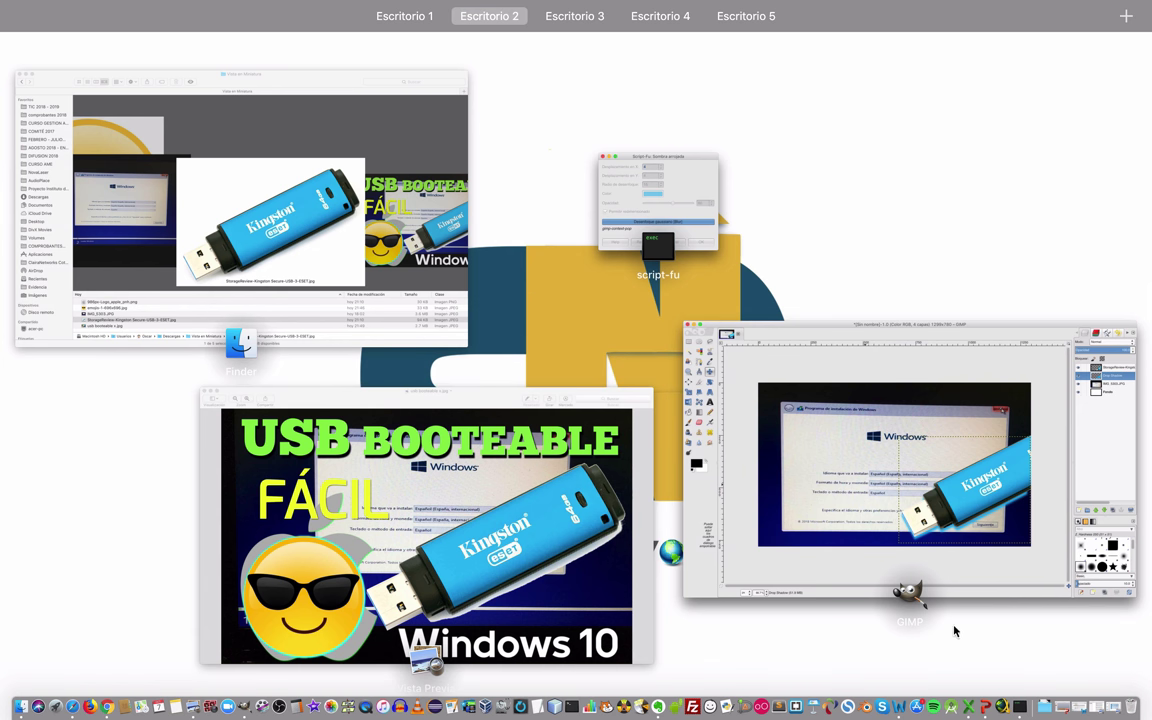
# - Drag the Apple logo 986px-Logo_apple_pnh.png from Finder into GIMP as a new layer
pyautogui.click(412, 236)
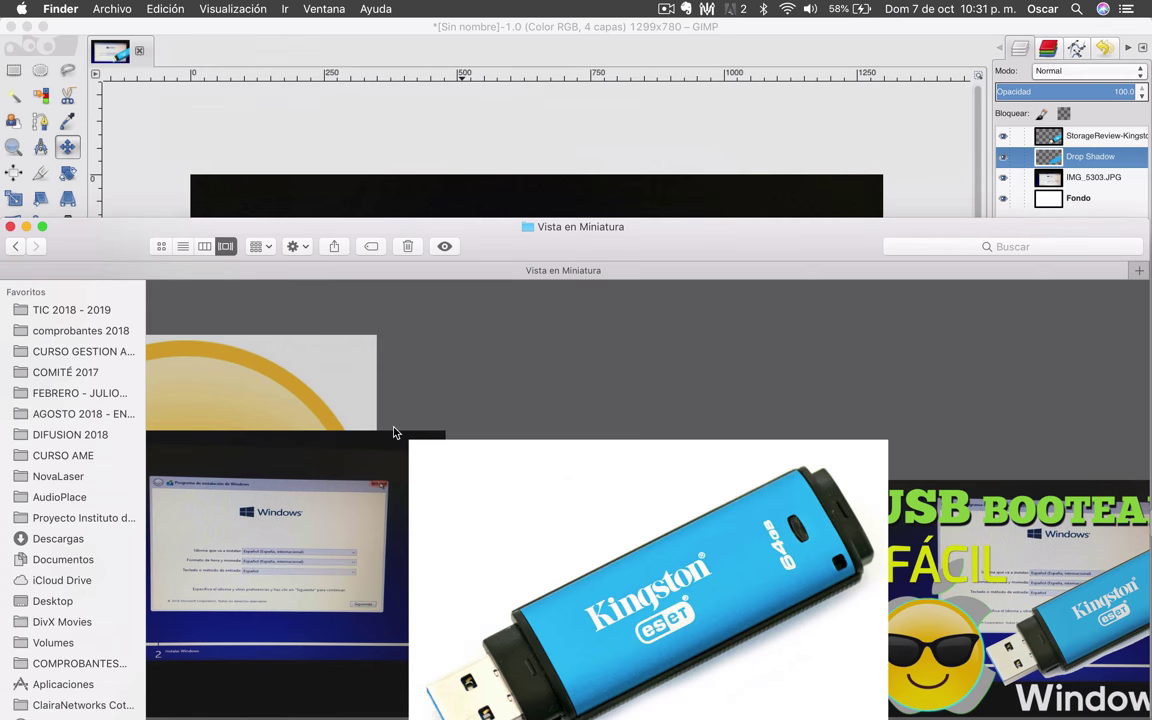
pyautogui.hscroll(-5, 354, 383)
pyautogui.moveTo(528, 532); pyautogui.dragTo(1030, 138)
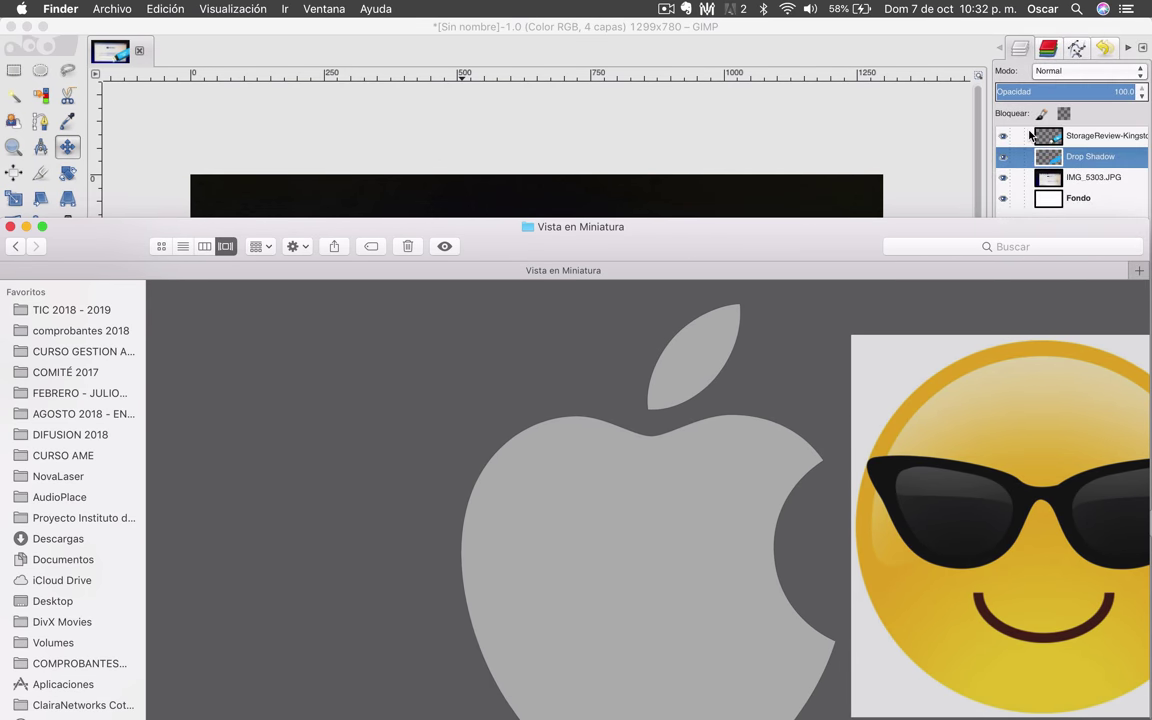
pyautogui.press('-')
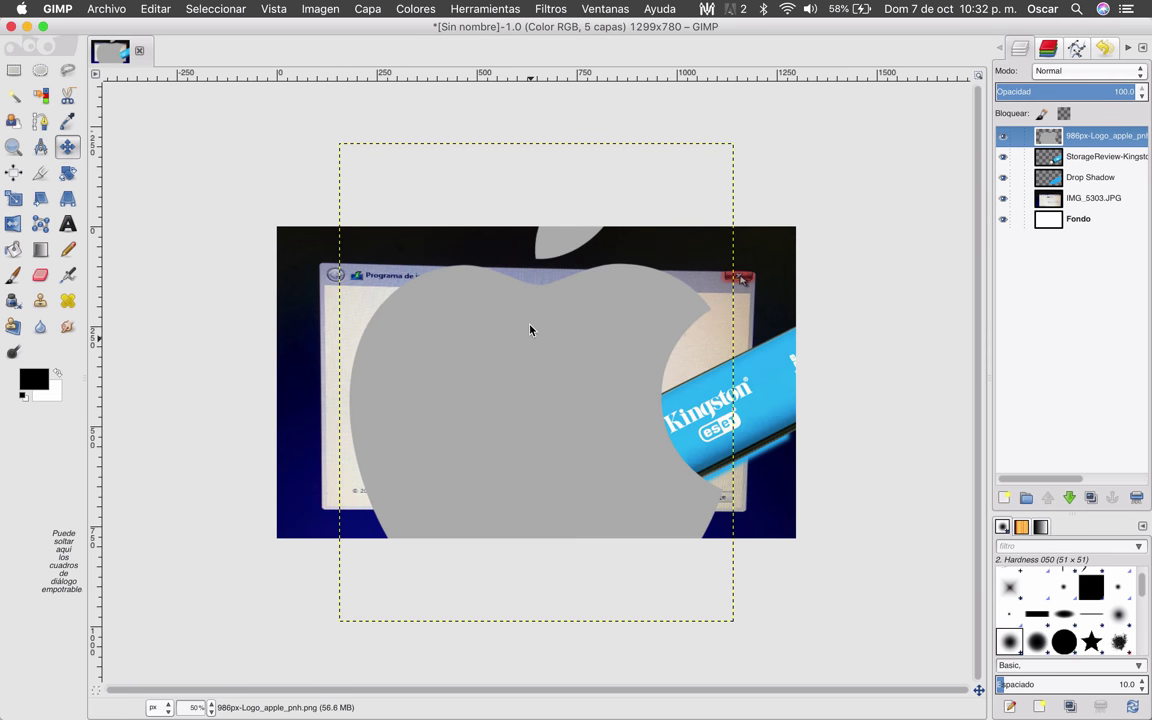
# - Shrink the Apple logo with the Scale tool and move it to the photo's lower left
pyautogui.click(13, 199)
pyautogui.click(494, 365)
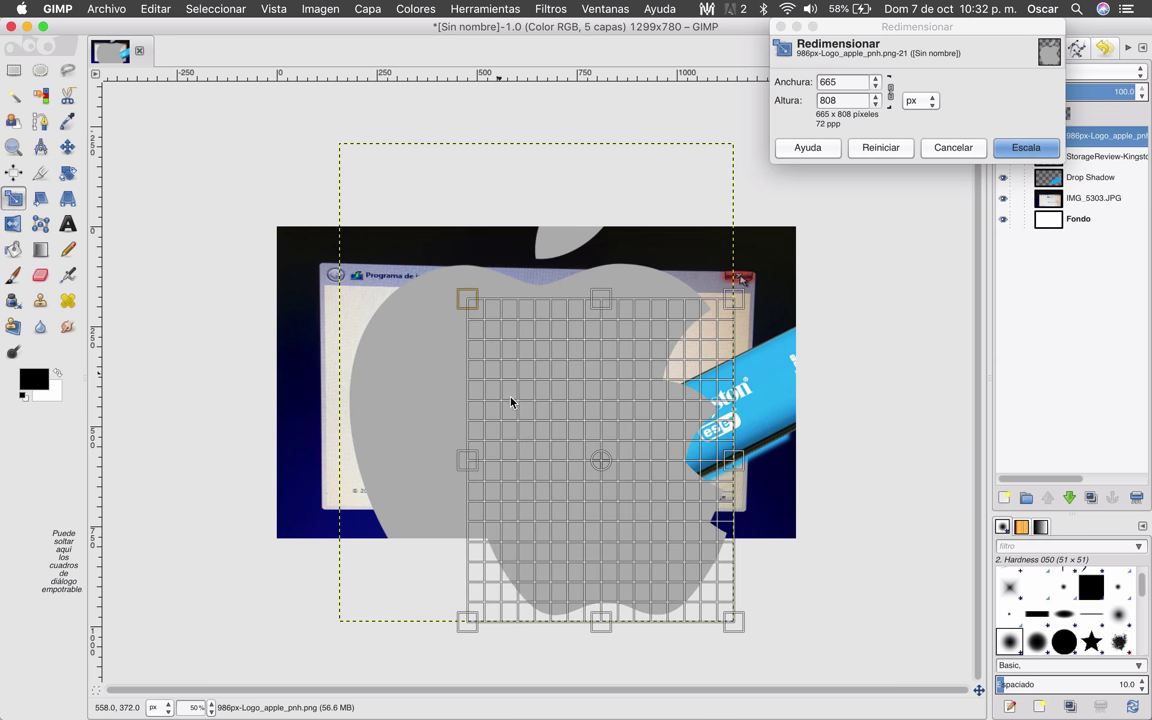
pyautogui.moveTo(482, 344); pyautogui.dragTo(500, 405)
pyautogui.press('Return')
pyautogui.press('m')
pyautogui.moveTo(676, 527); pyautogui.dragTo(372, 431)
pyautogui.hotkey('ctrl', 'Up')
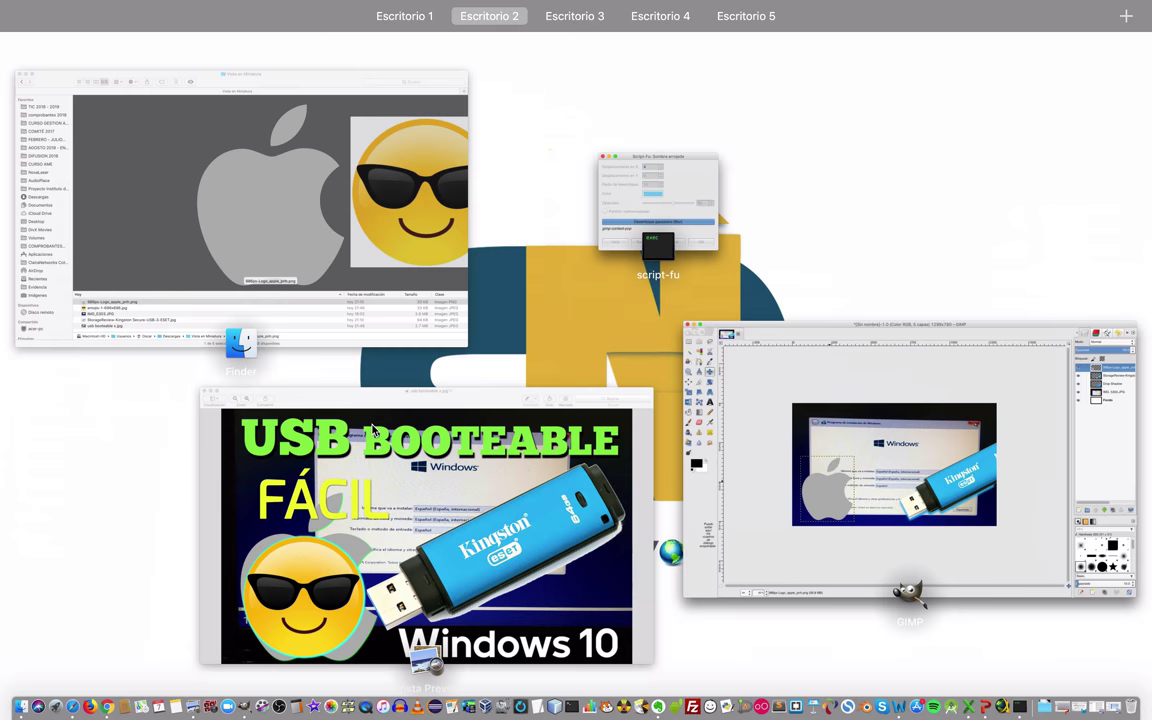
pyautogui.click(790, 488)
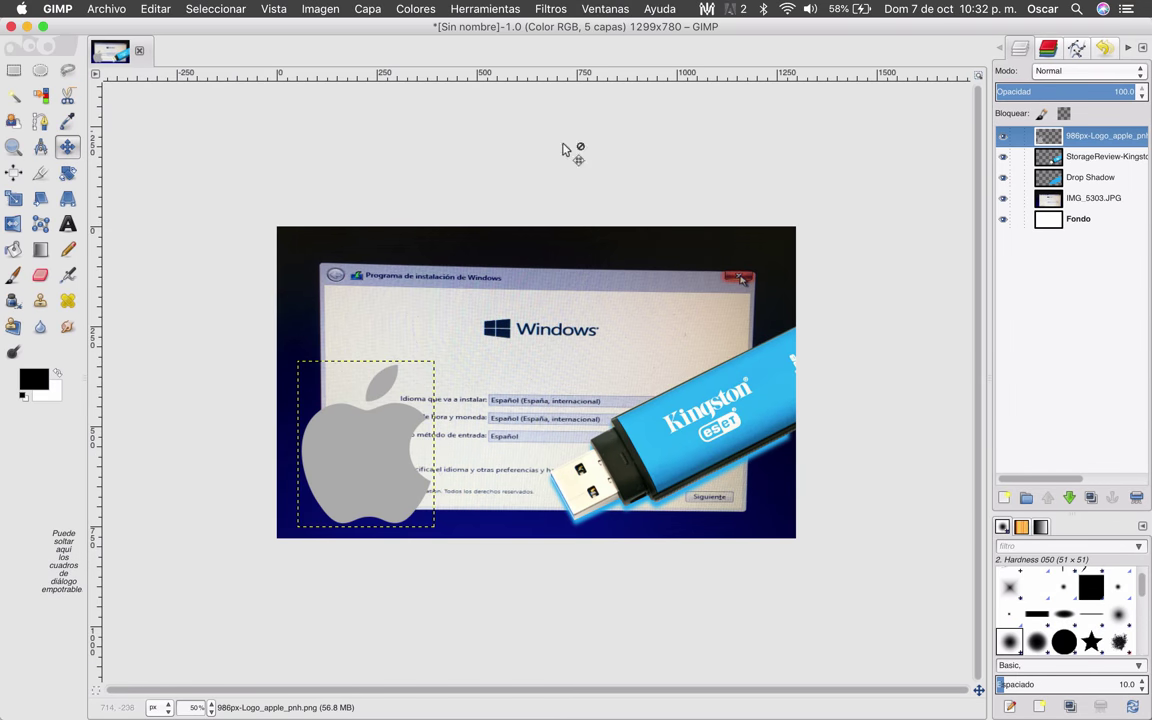
pyautogui.click(605, 9)
pyautogui.moveTo(588, 144)
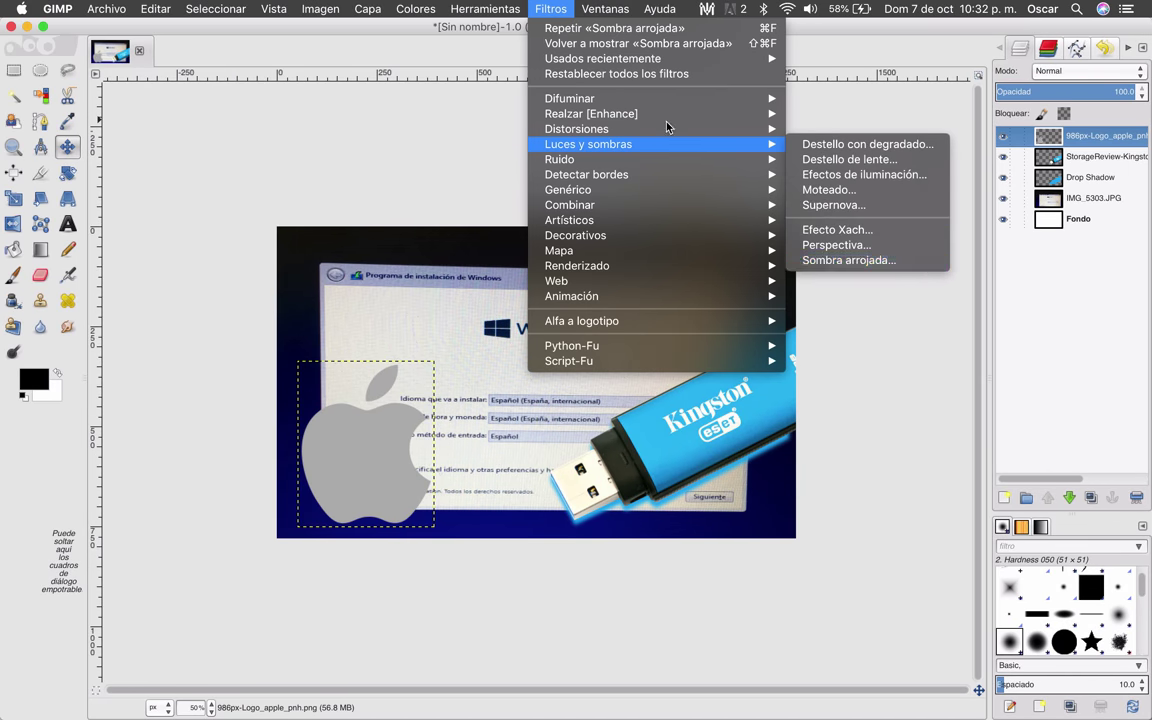
# - Give the Apple logo a green Sombra arrojada on Drop Shadow #1, nudged slightly left and down
pyautogui.click(848, 260)
pyautogui.click(561, 331)
pyautogui.click(575, 330)
pyautogui.click(675, 450)
pyautogui.click(683, 455)
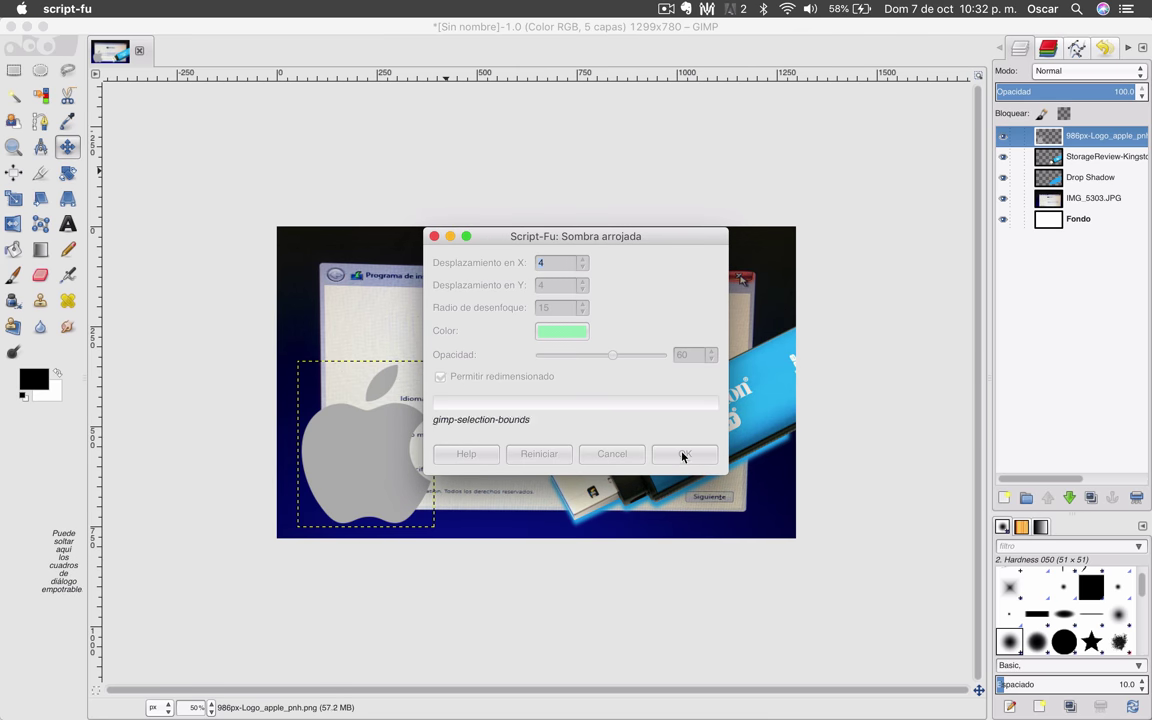
pyautogui.press('1')
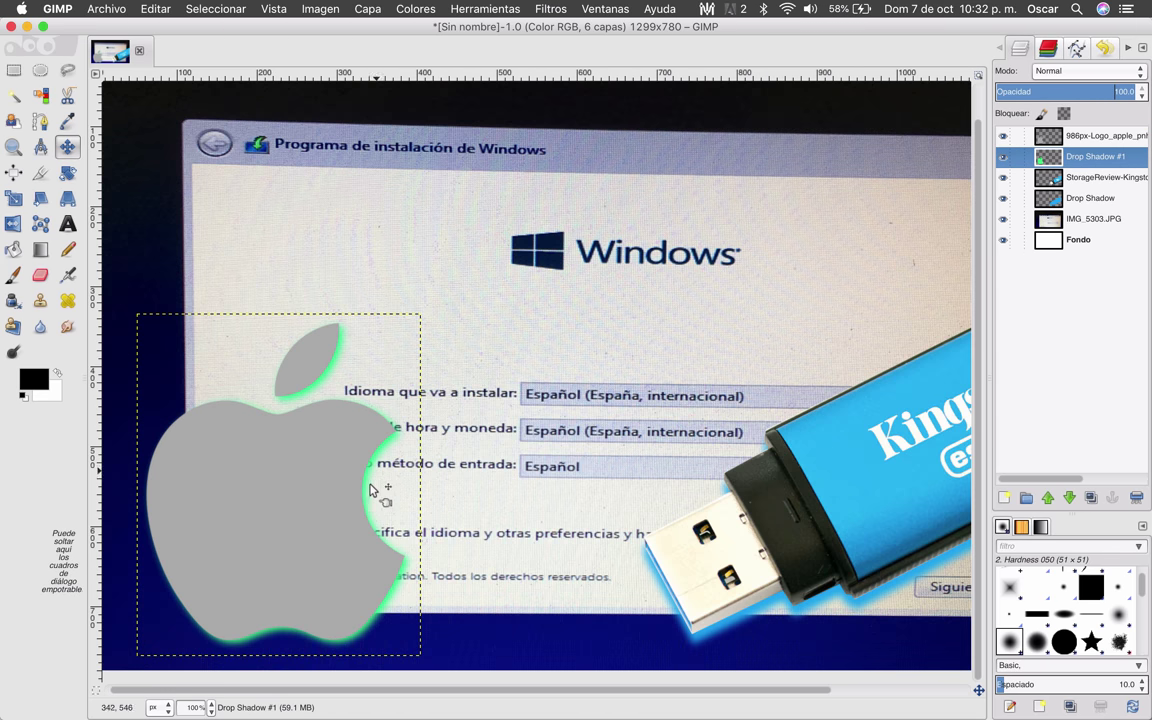
pyautogui.moveTo(366, 490); pyautogui.dragTo(364, 492)
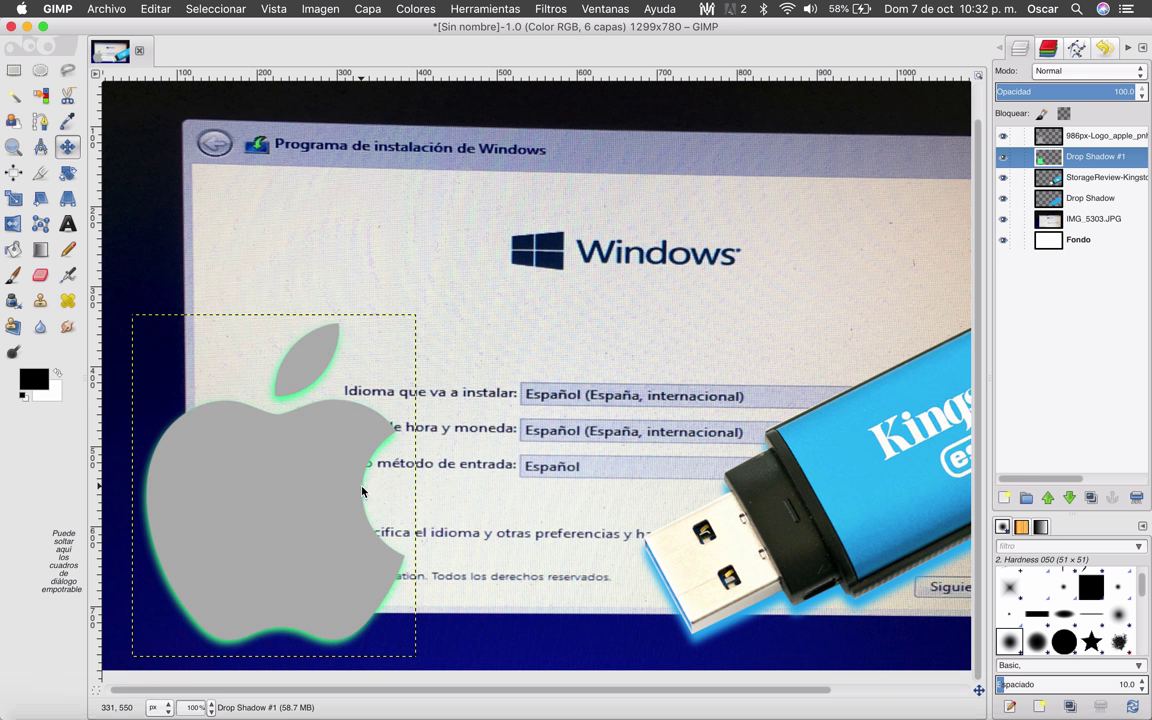
pyautogui.hotkey('ctrl', 'Up')
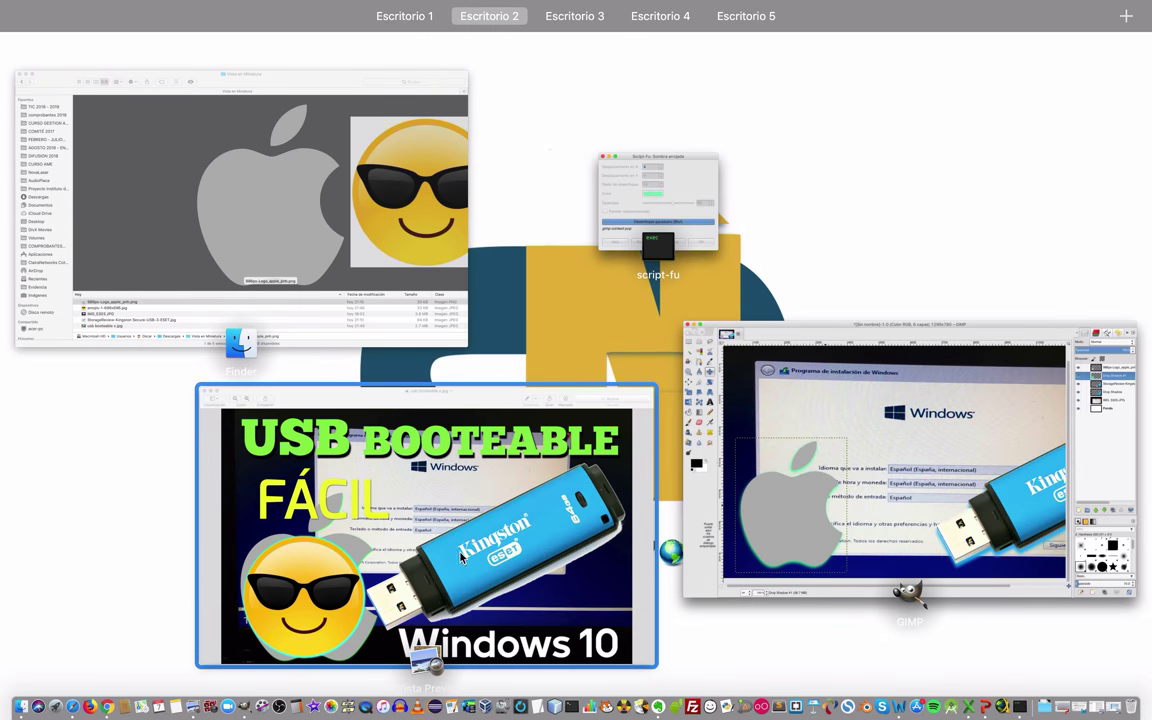
# - Add emojis-1-696x696.jpg as a new GIMP layer and give it an alpha channel
pyautogui.click(335, 150)
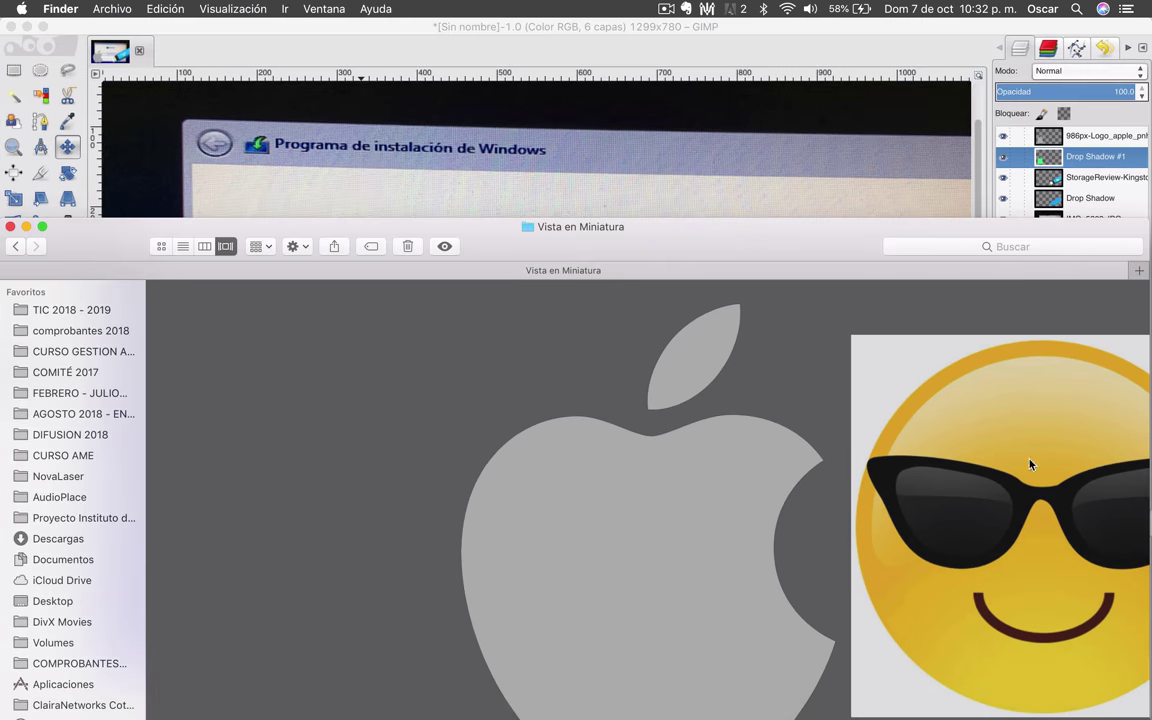
pyautogui.click(1012, 474)
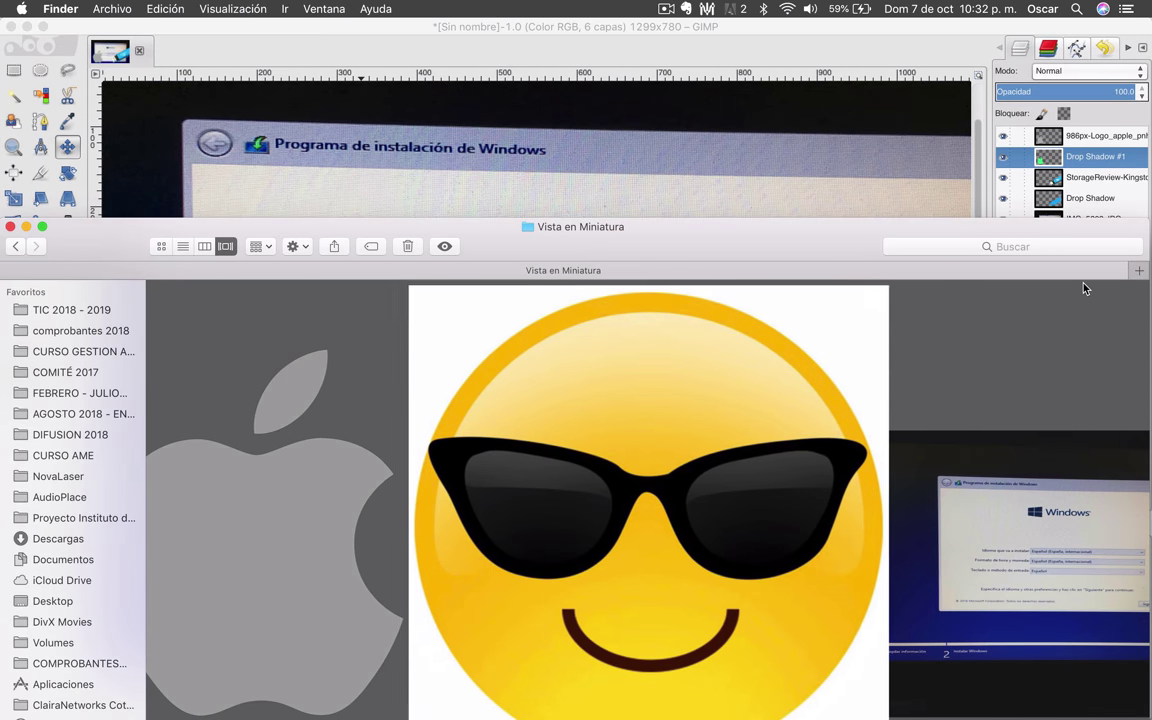
pyautogui.moveTo(880, 360); pyautogui.dragTo(1072, 156)
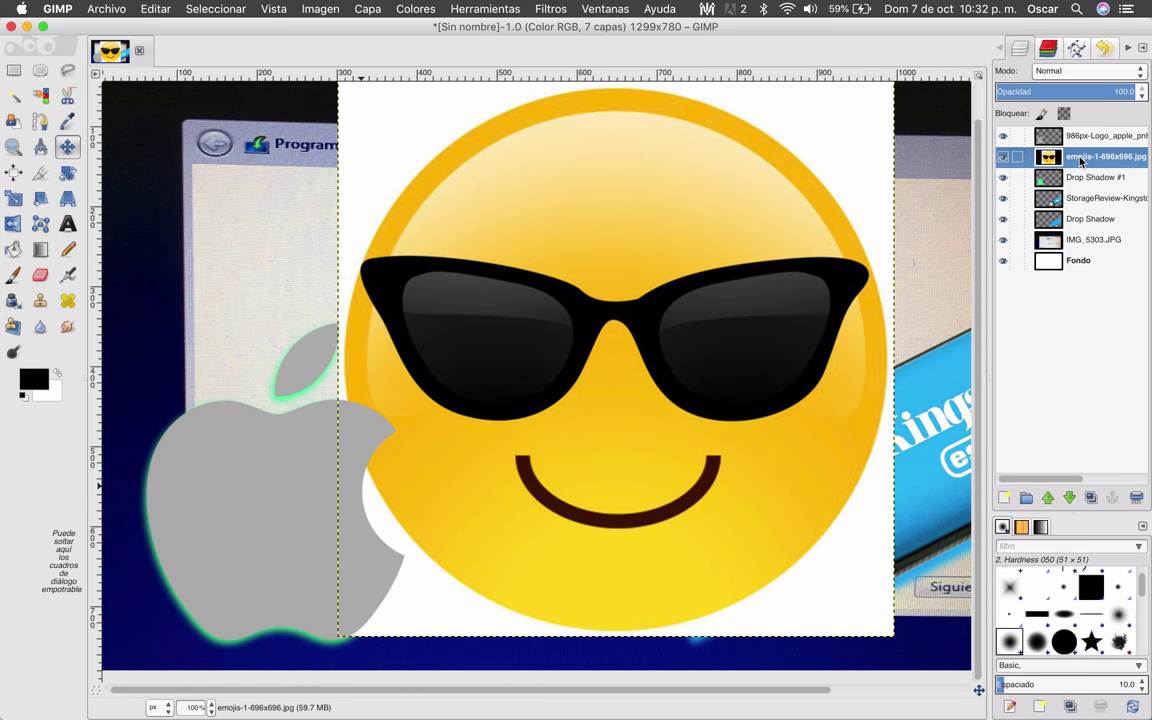
pyautogui.rightClick(1080, 160)
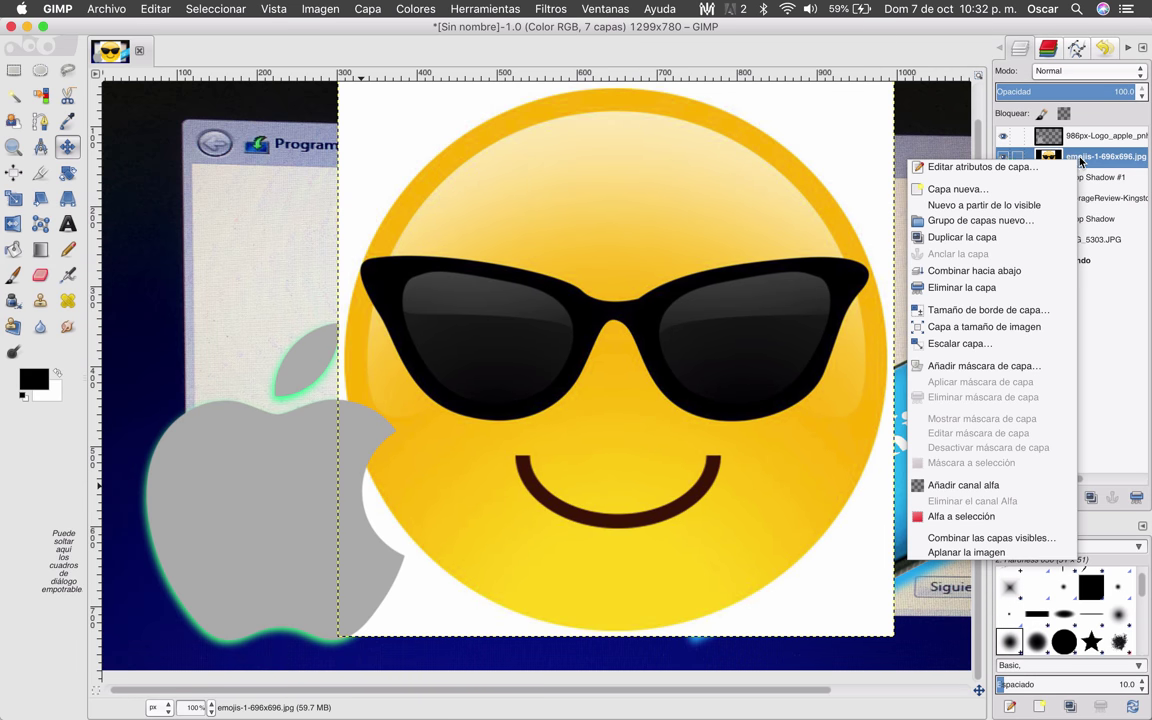
pyautogui.click(962, 488)
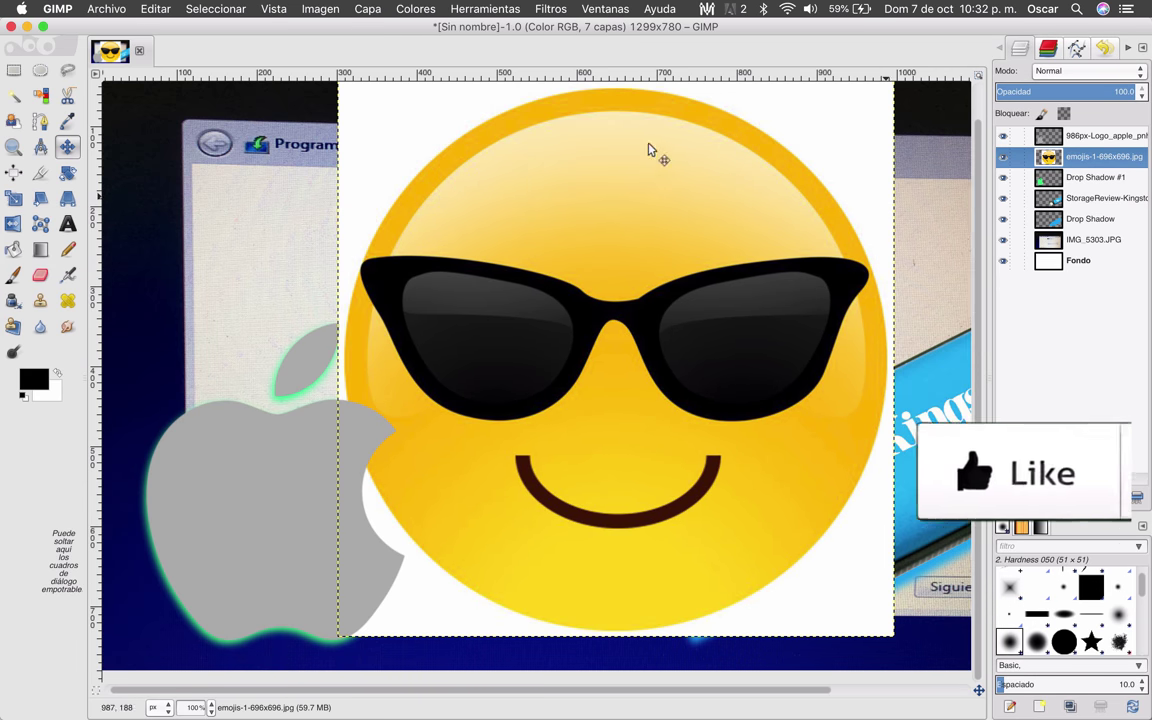
pyautogui.press('-')
pyautogui.press('-')
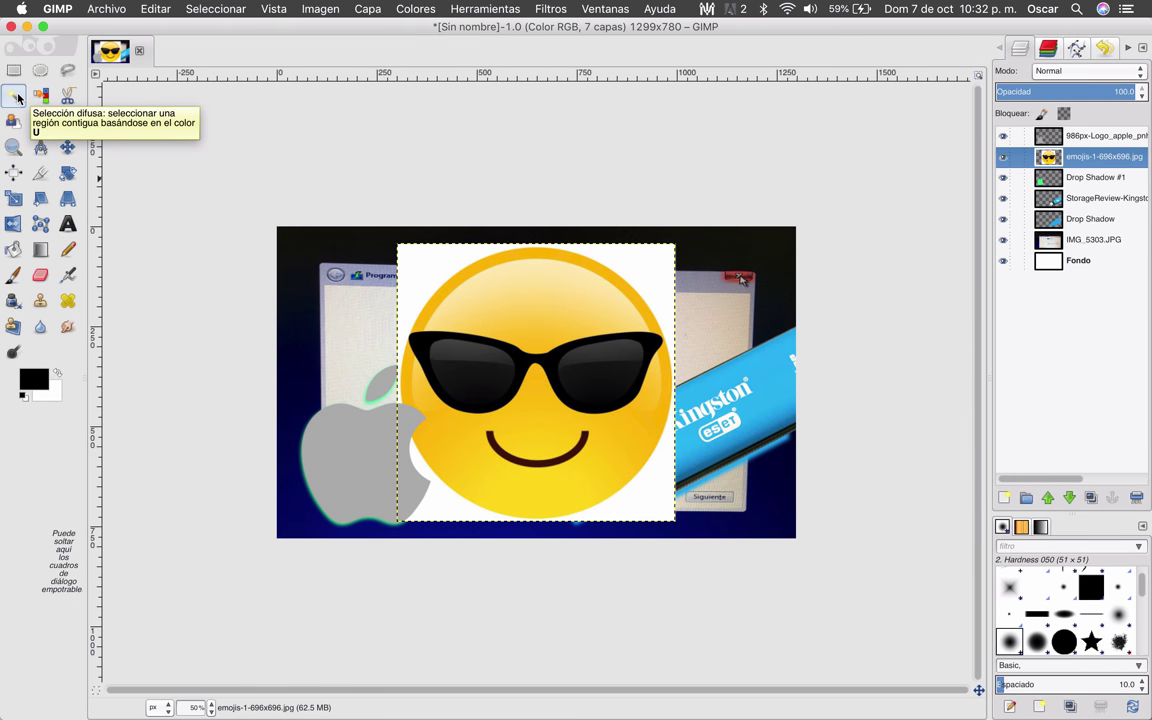
# - Fuzzy-select the white area around the emoji with the threshold raised to 63.8
pyautogui.click(15, 96)
pyautogui.click(648, 288)
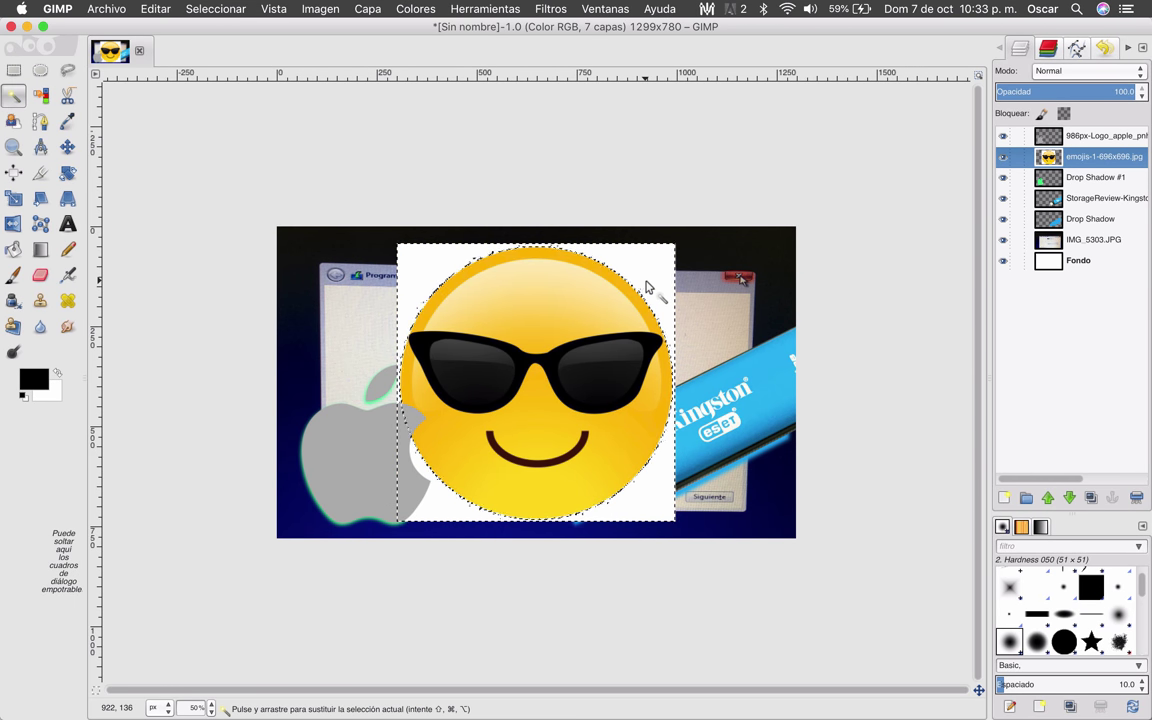
pyautogui.scroll(1, 648, 288)
pyautogui.scroll(1, 648, 288)
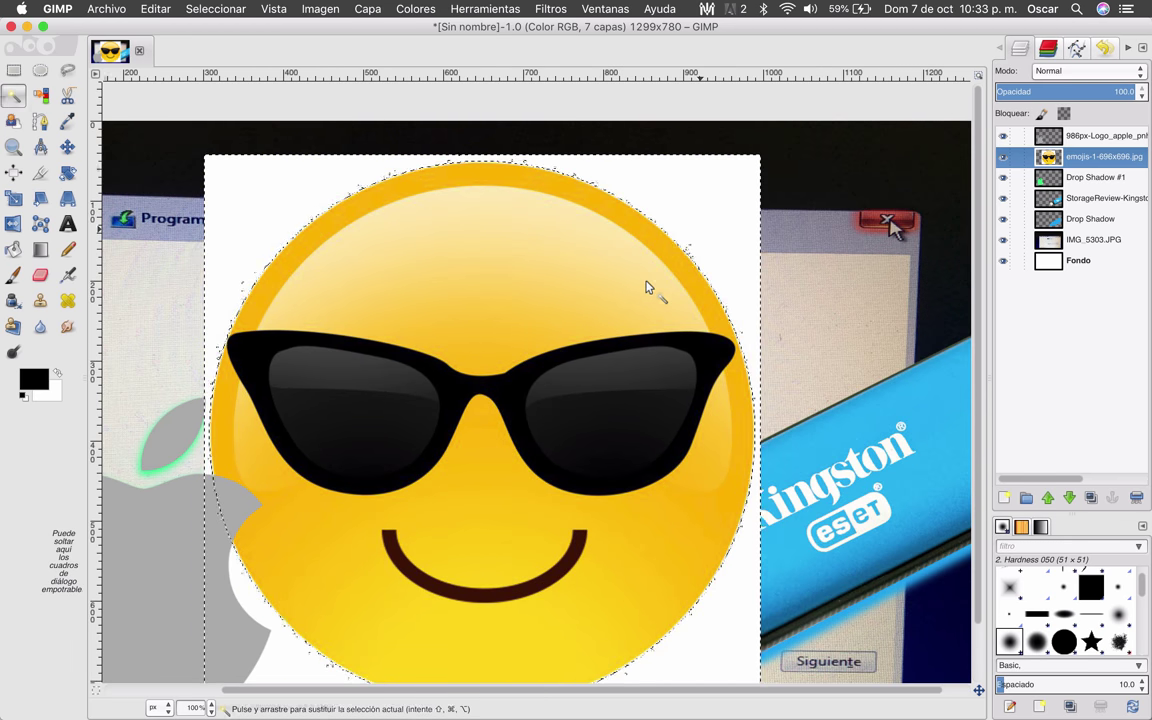
pyautogui.press('u')
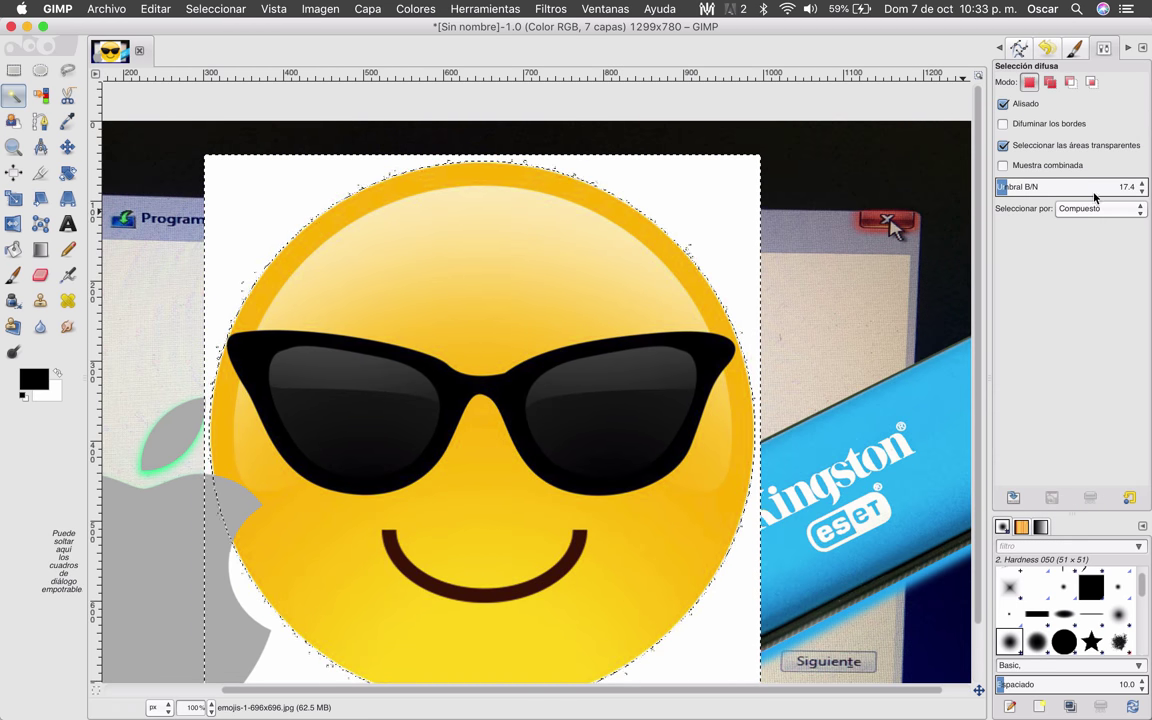
pyautogui.click(1030, 182)
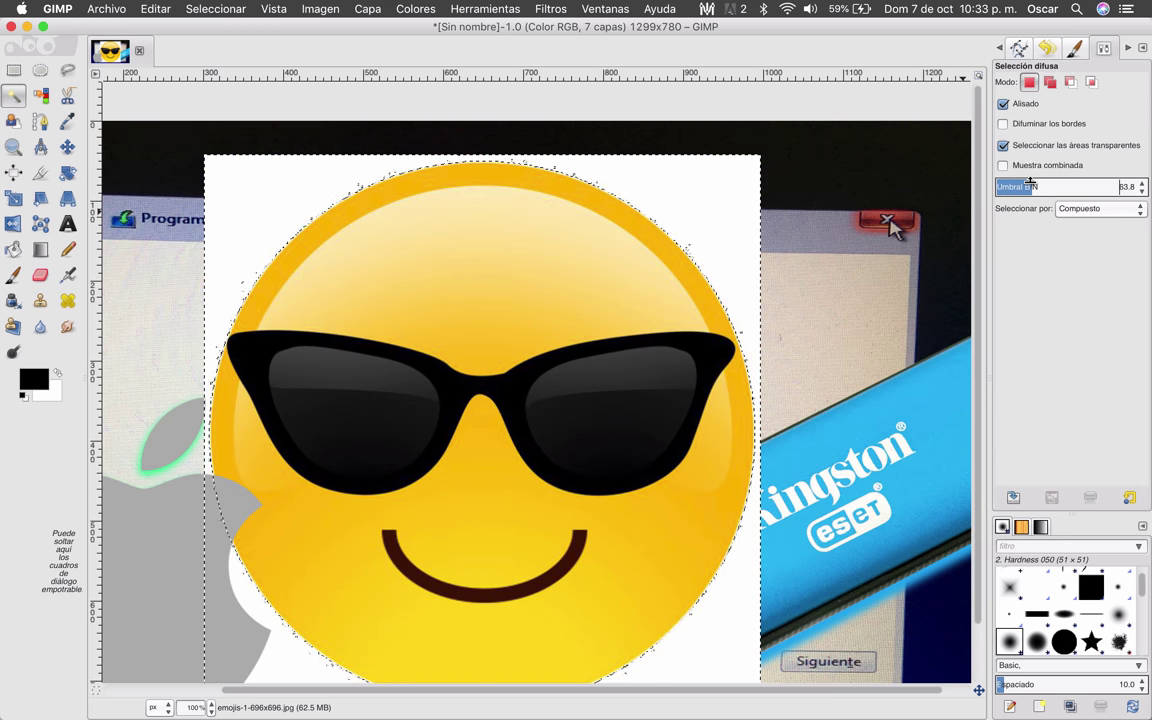
pyautogui.click(707, 224)
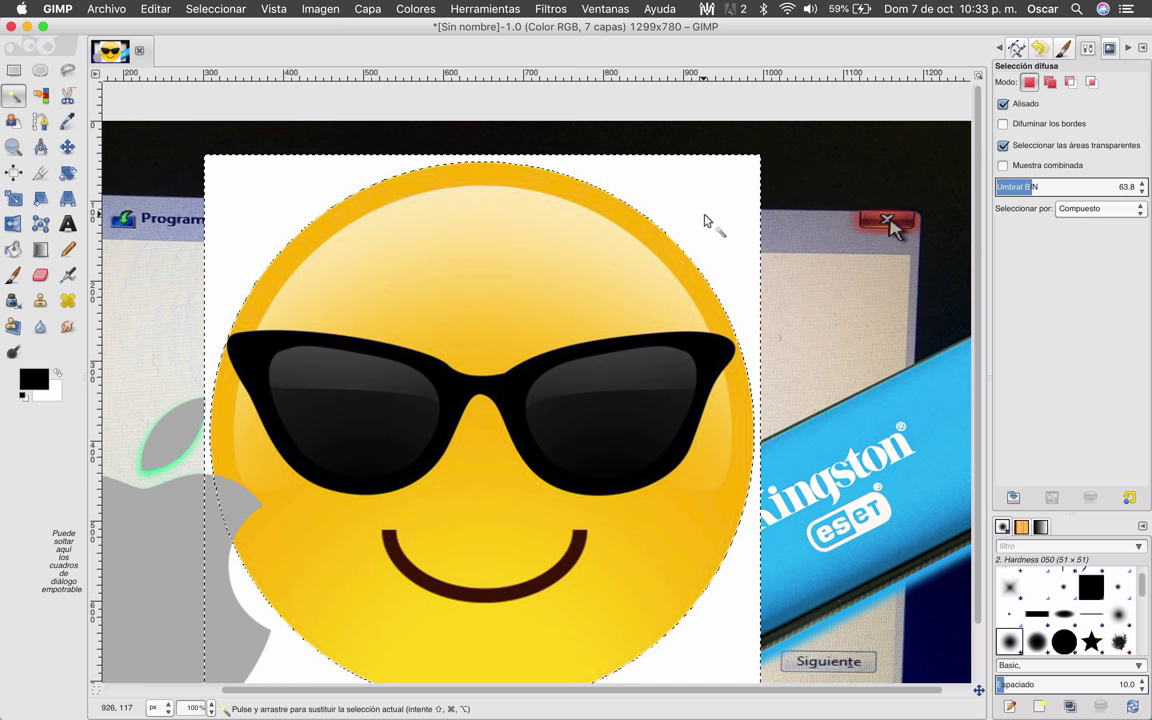
# - Subtract the round face from the selection, delete the white background, and clear the selection
pyautogui.press('ctrl')
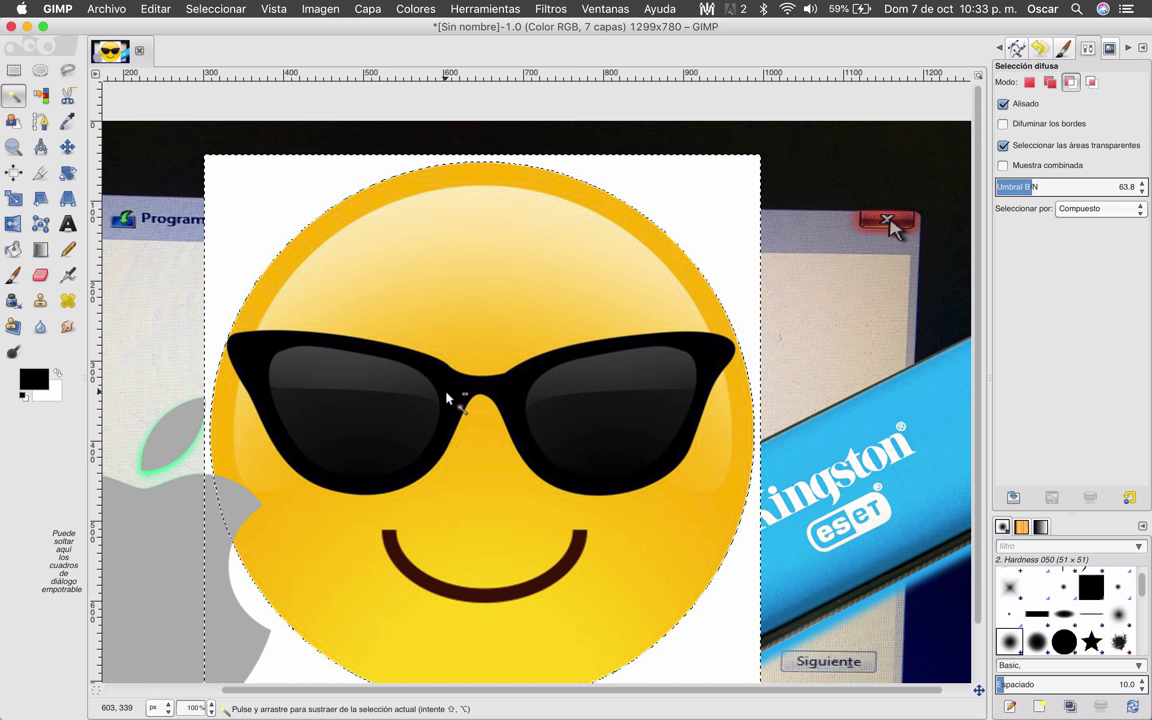
pyautogui.hotkey('ctrl', 'x')
pyautogui.click(215, 8)
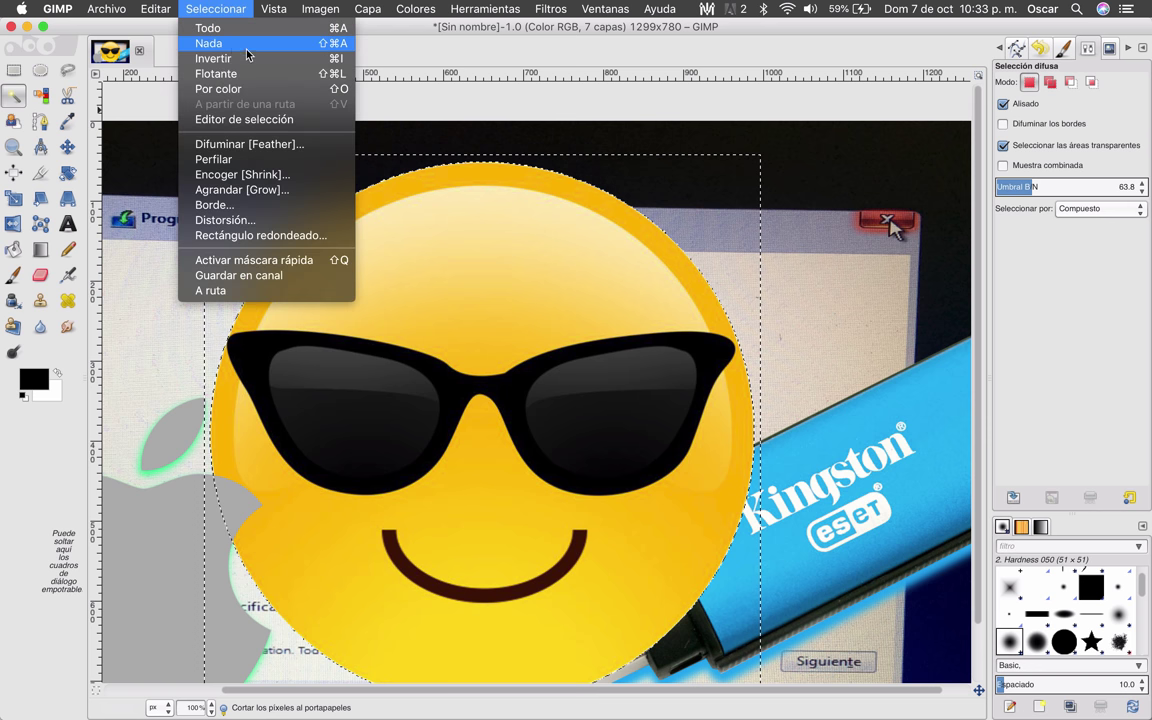
pyautogui.hotkey('ctrl', 'Up')
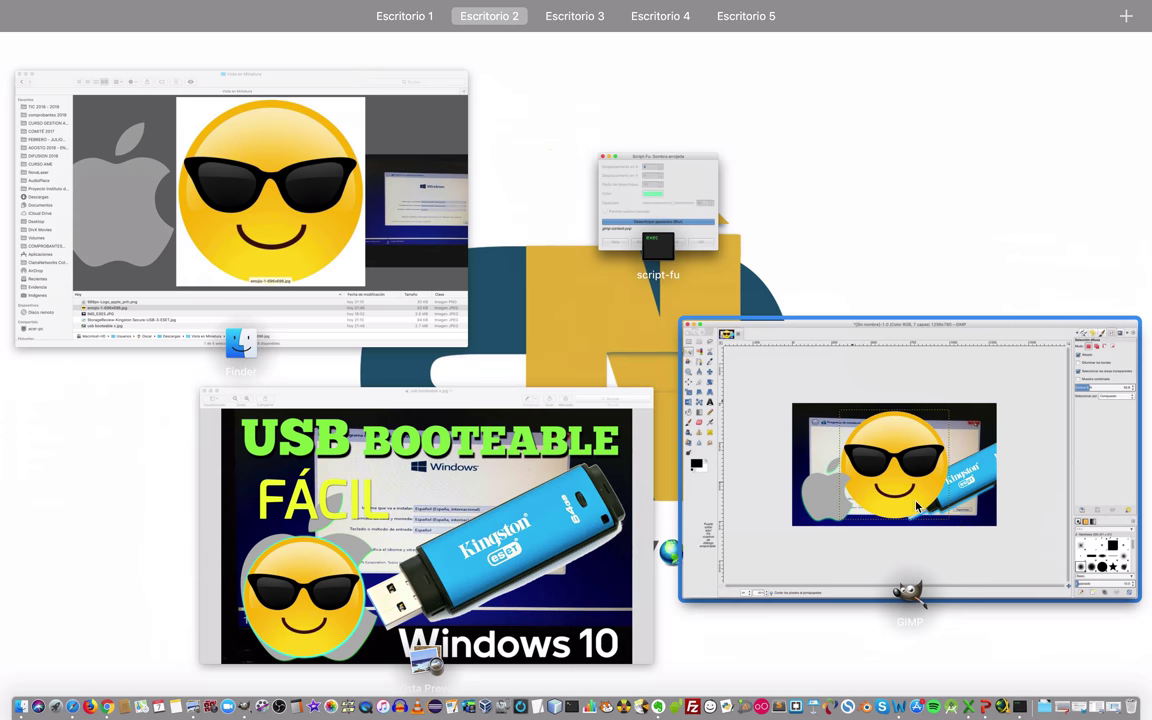
pyautogui.click(899, 465)
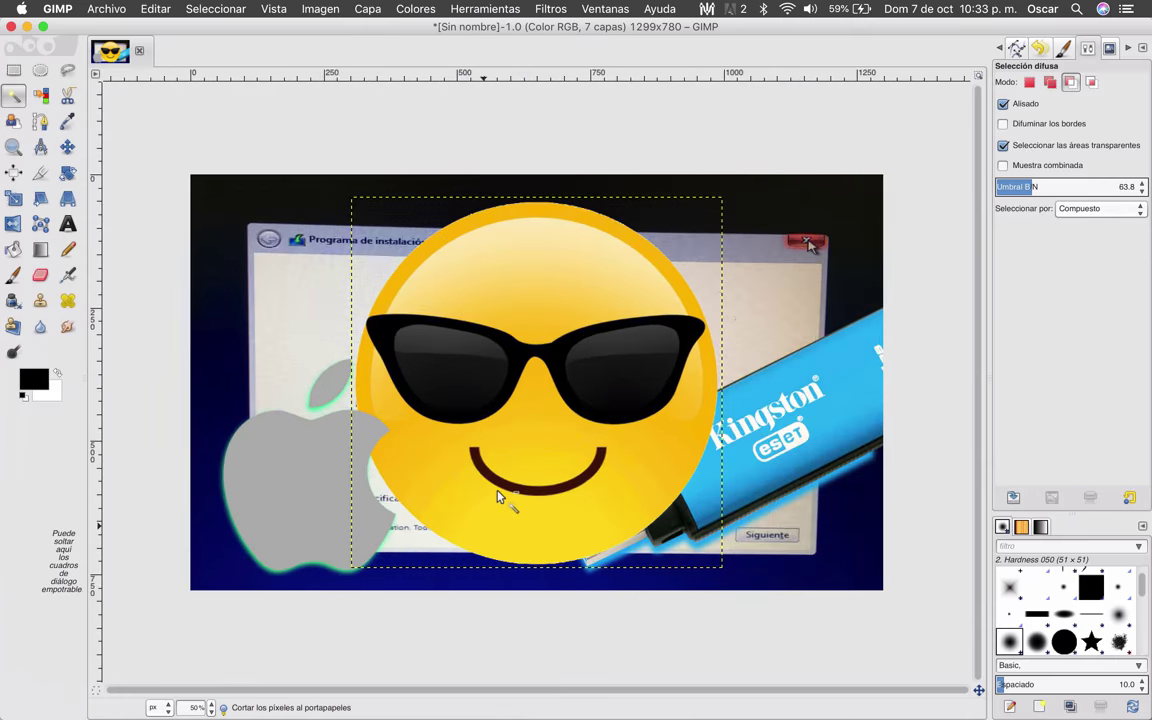
# - Scale the sunglasses emoji layer down to 309×309 px
pyautogui.click(10, 198)
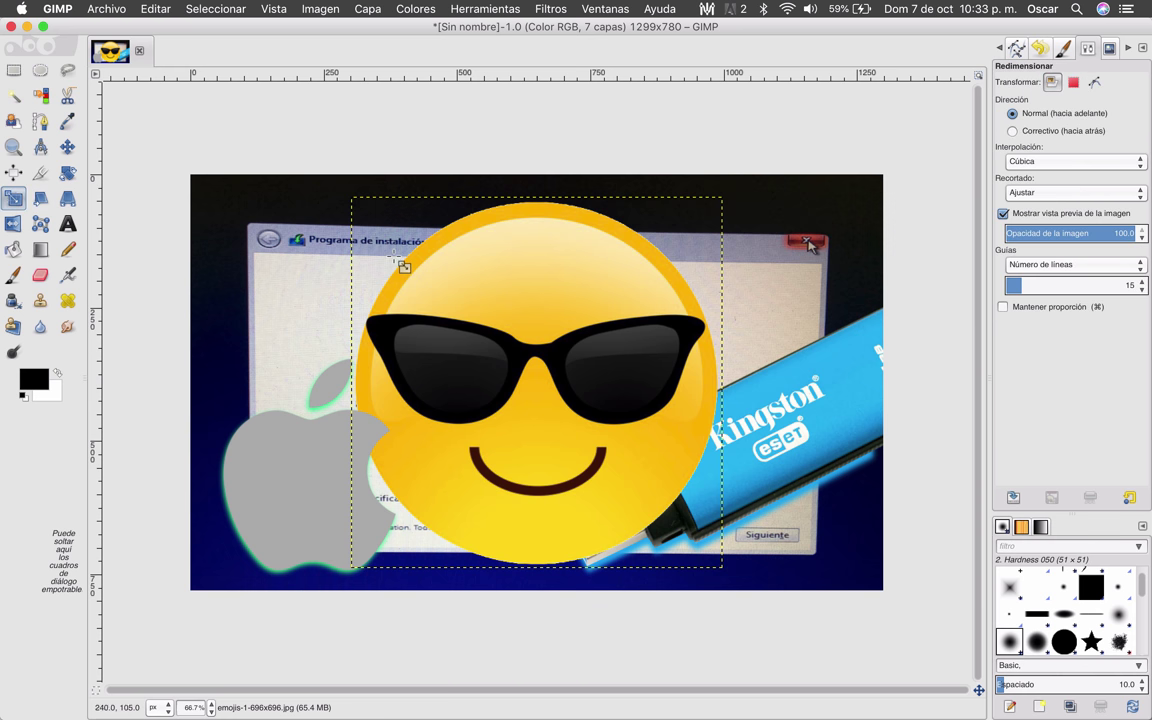
pyautogui.click(455, 270)
pyautogui.click(1026, 147)
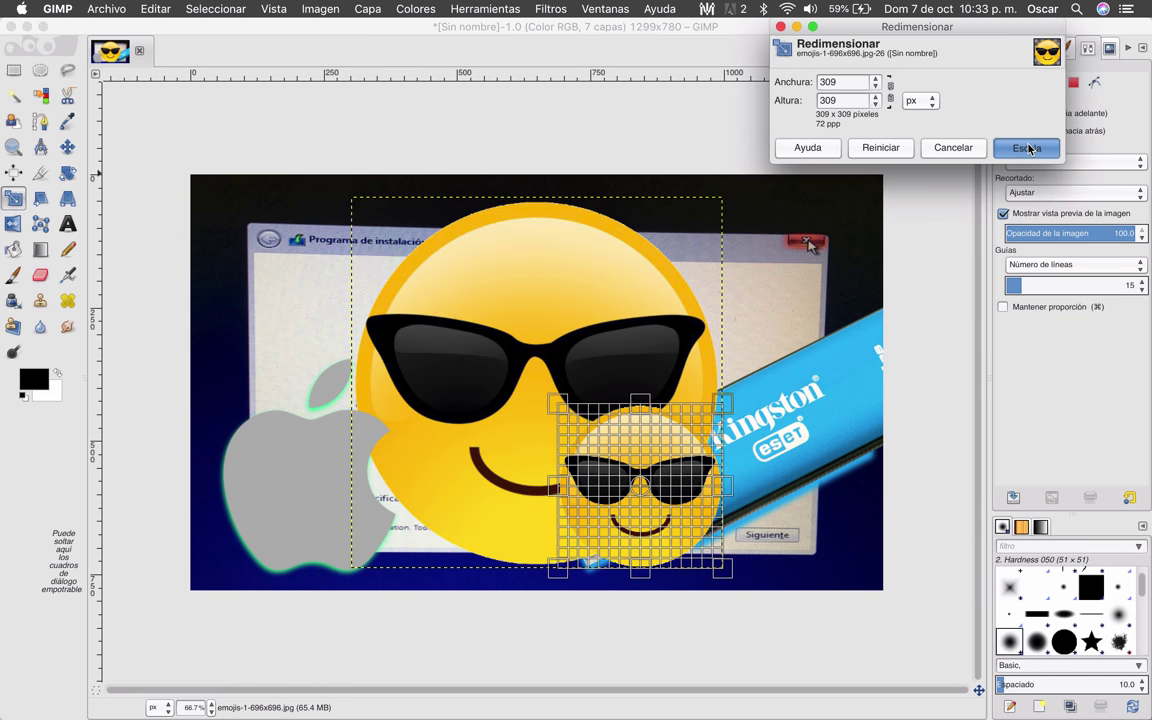
# - Place the emoji on the apple logo at lower left and raise its layer above the apple
pyautogui.press('m')
pyautogui.moveTo(655, 505); pyautogui.dragTo(322, 507)
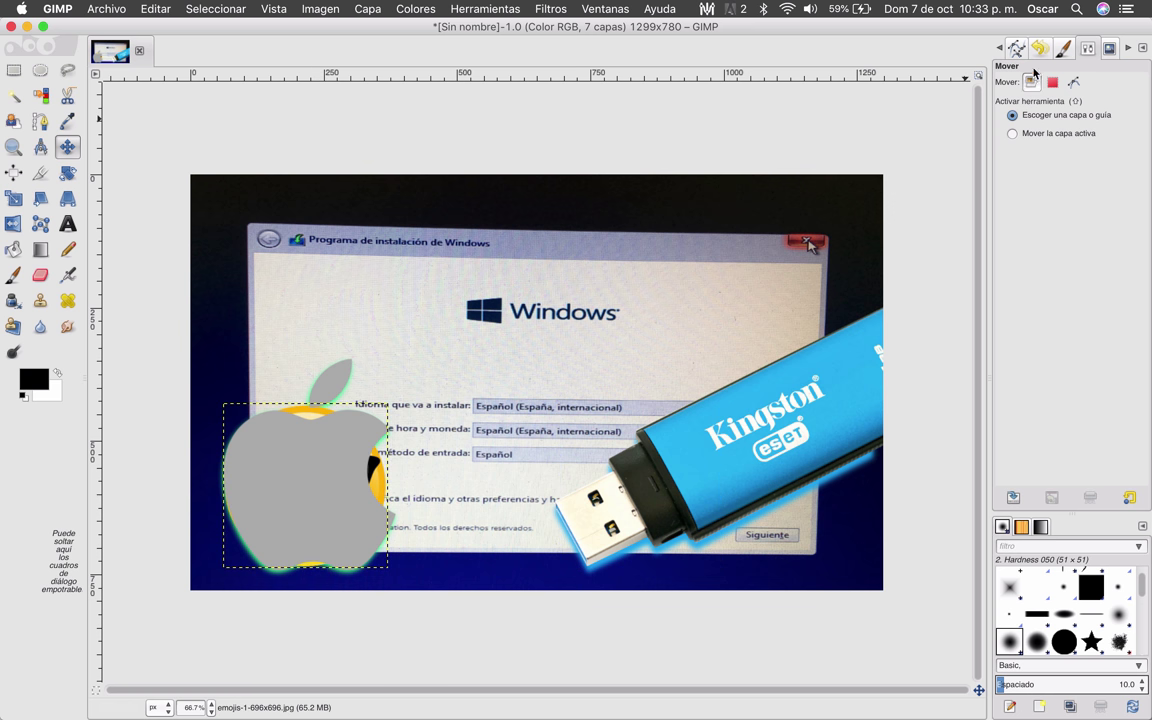
pyautogui.scroll(2, 993, 44)
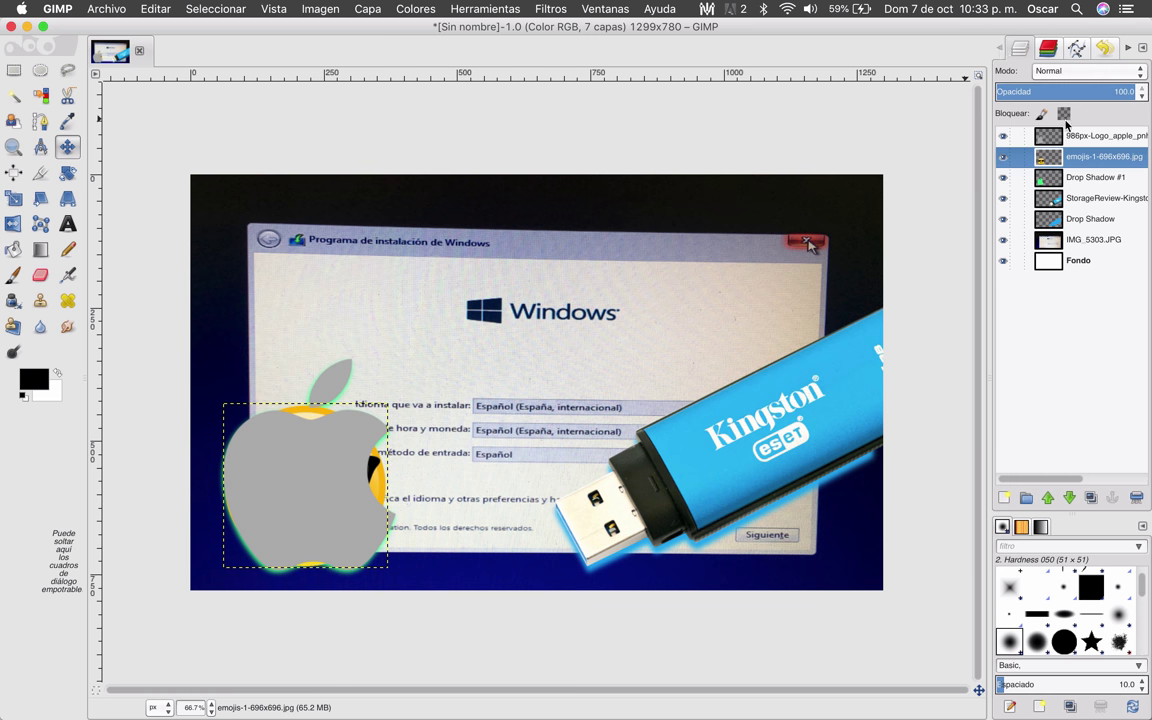
pyautogui.moveTo(1077, 156); pyautogui.dragTo(1077, 137)
# - Apply Drop Shadow to the emoji with default settings, creating a Drop Shadow #2 layer
pyautogui.hotkey('ctrl', 'Up')
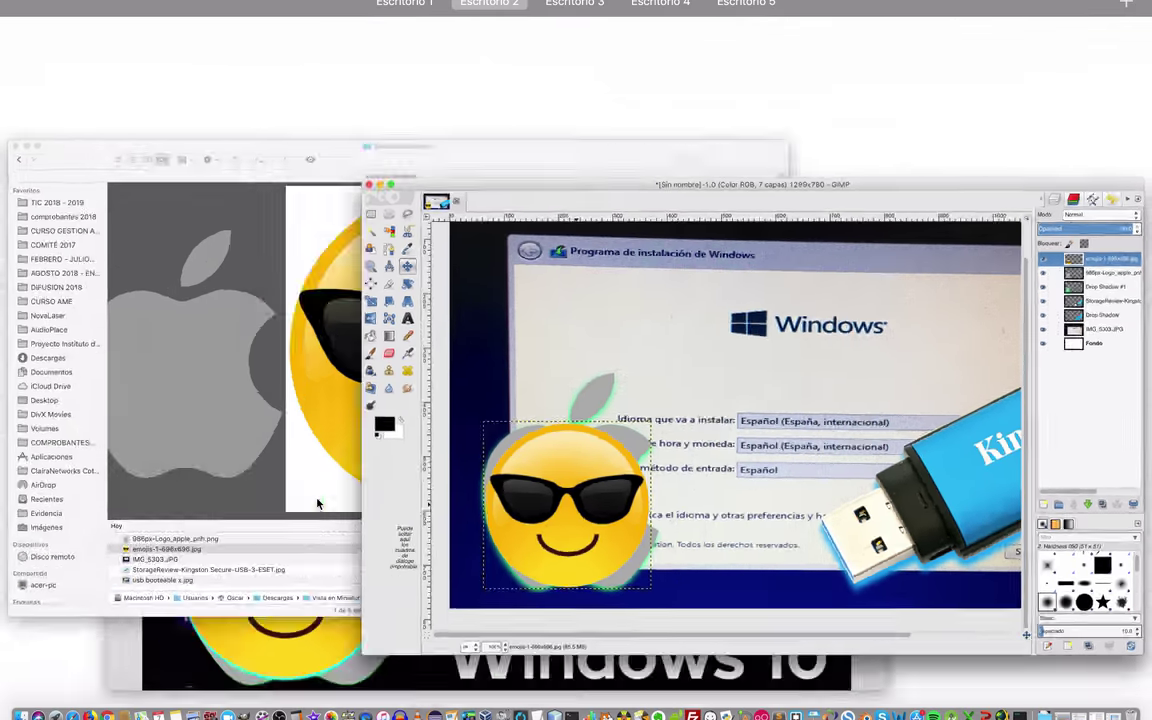
pyautogui.hotkey('ctrl', 'Up')
pyautogui.click(551, 8)
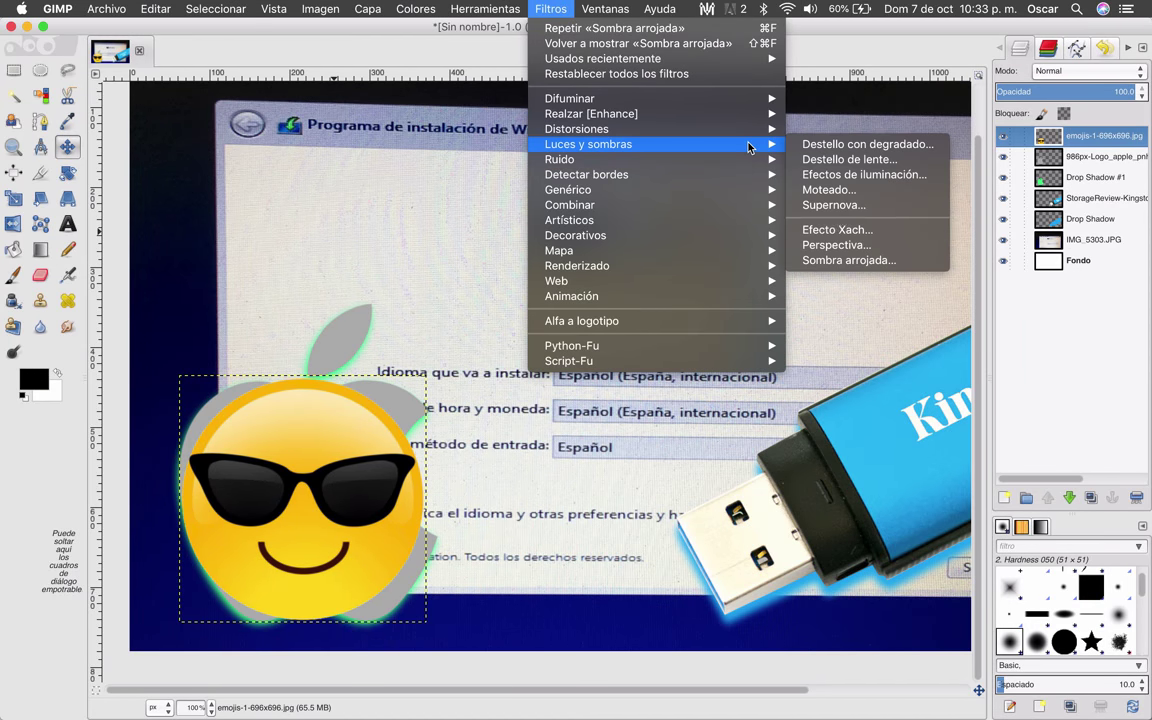
pyautogui.click(869, 257)
pyautogui.click(680, 455)
pyautogui.click(682, 455)
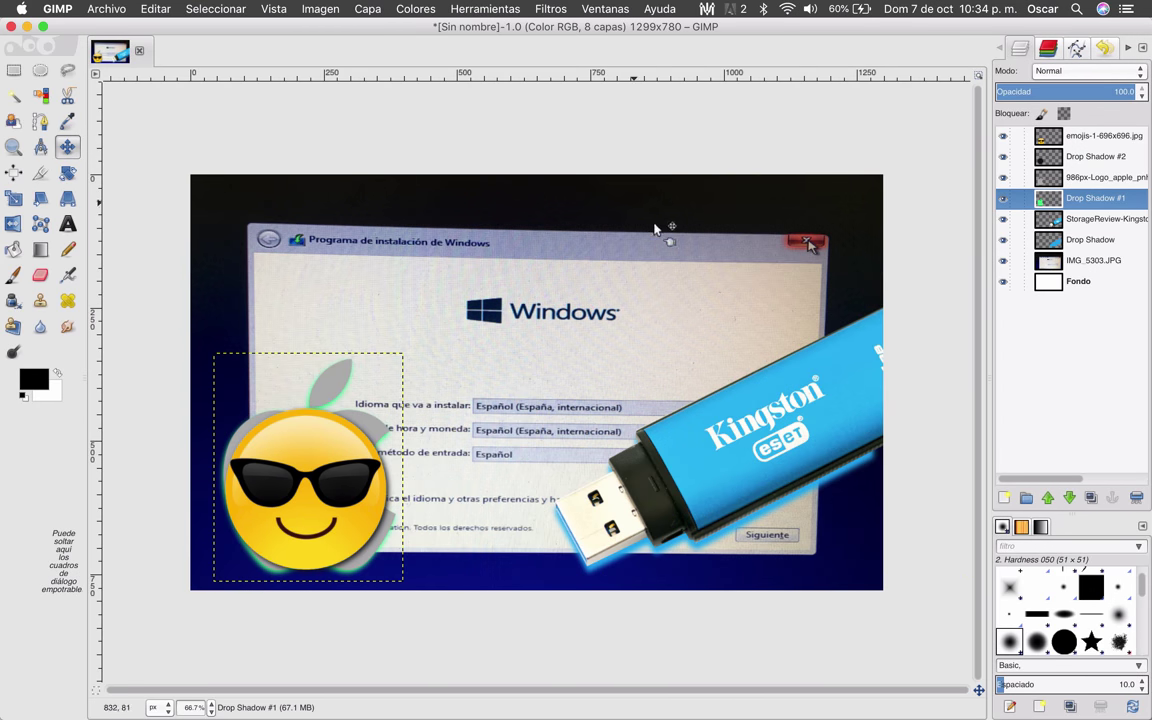
# - Add 'USB BOOTEABLE' text in ChunkFive at size 150, with BOOTEABLE set smaller
pyautogui.click(67, 225)
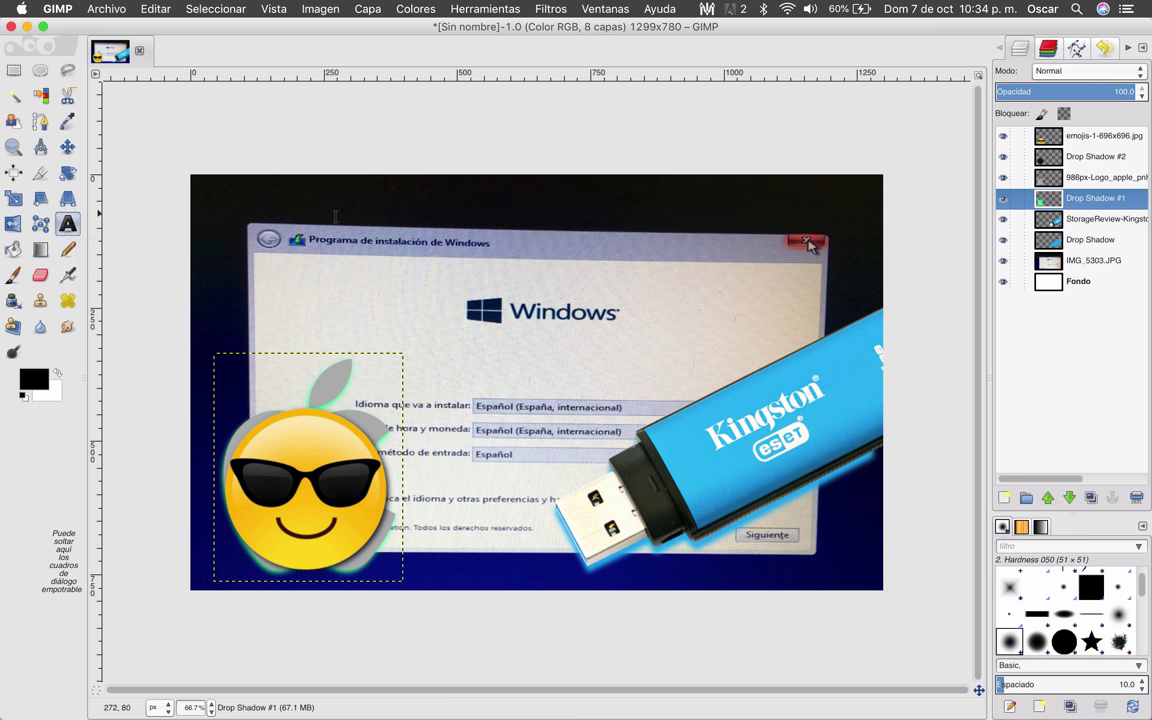
pyautogui.click(282, 240)
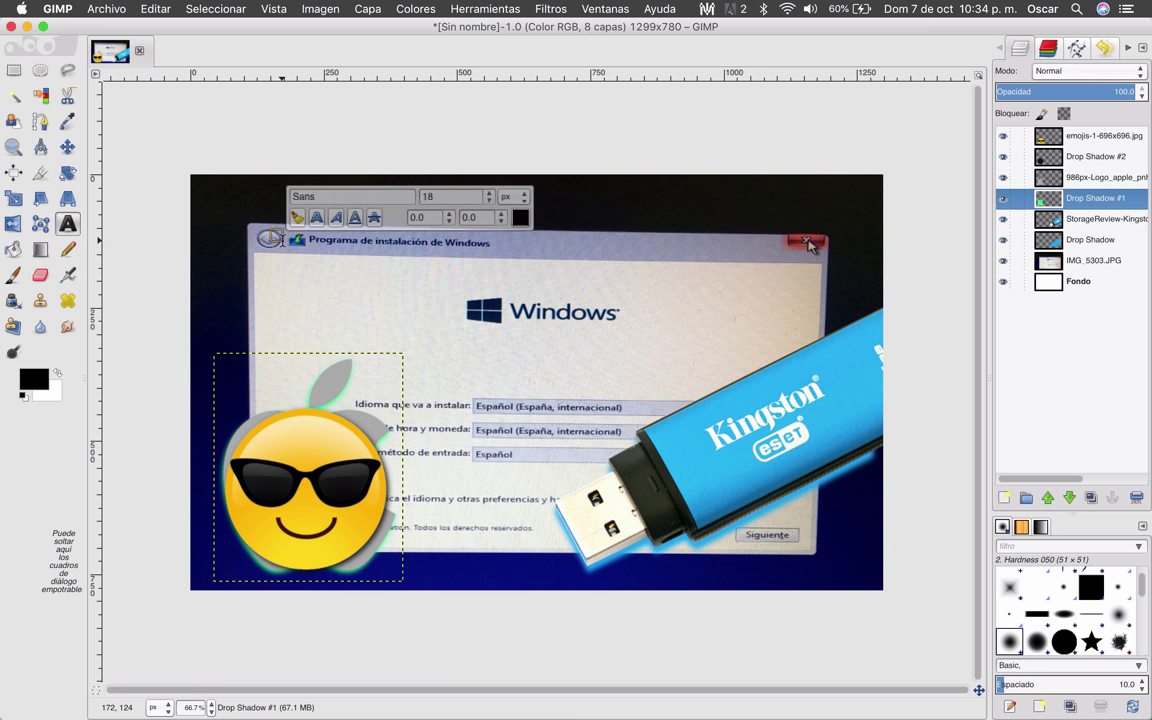
pyautogui.write('USB')
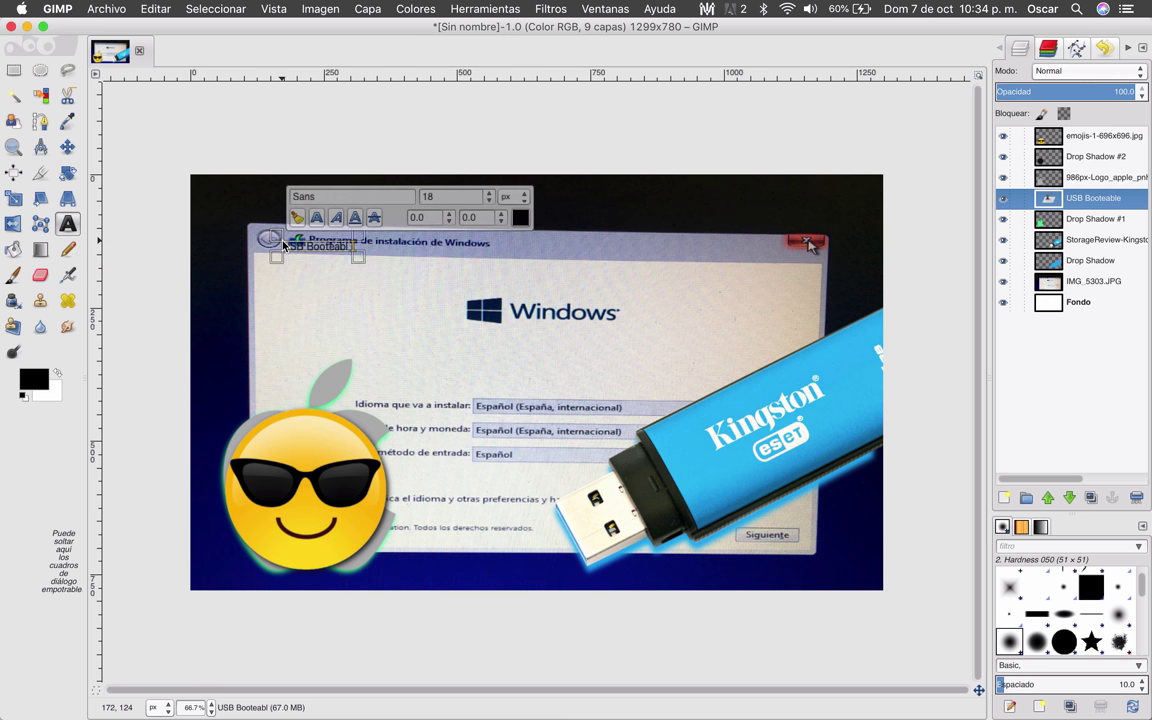
pyautogui.write(' BOOTEABLE')
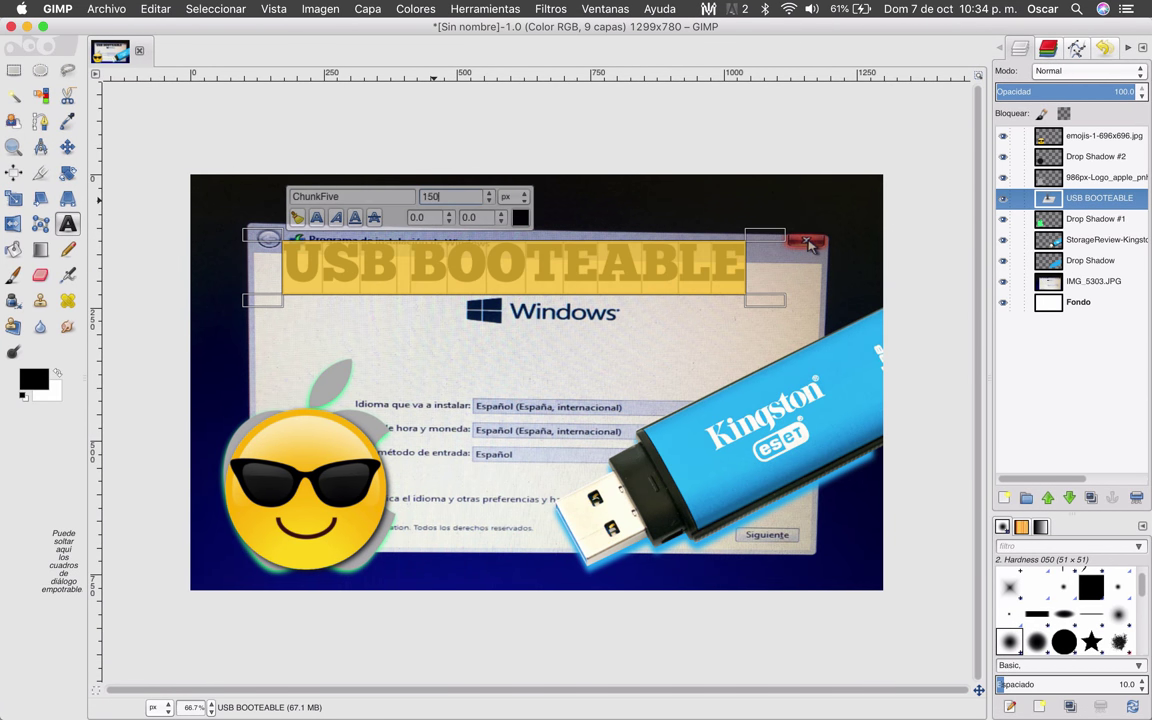
pyautogui.press('Return')
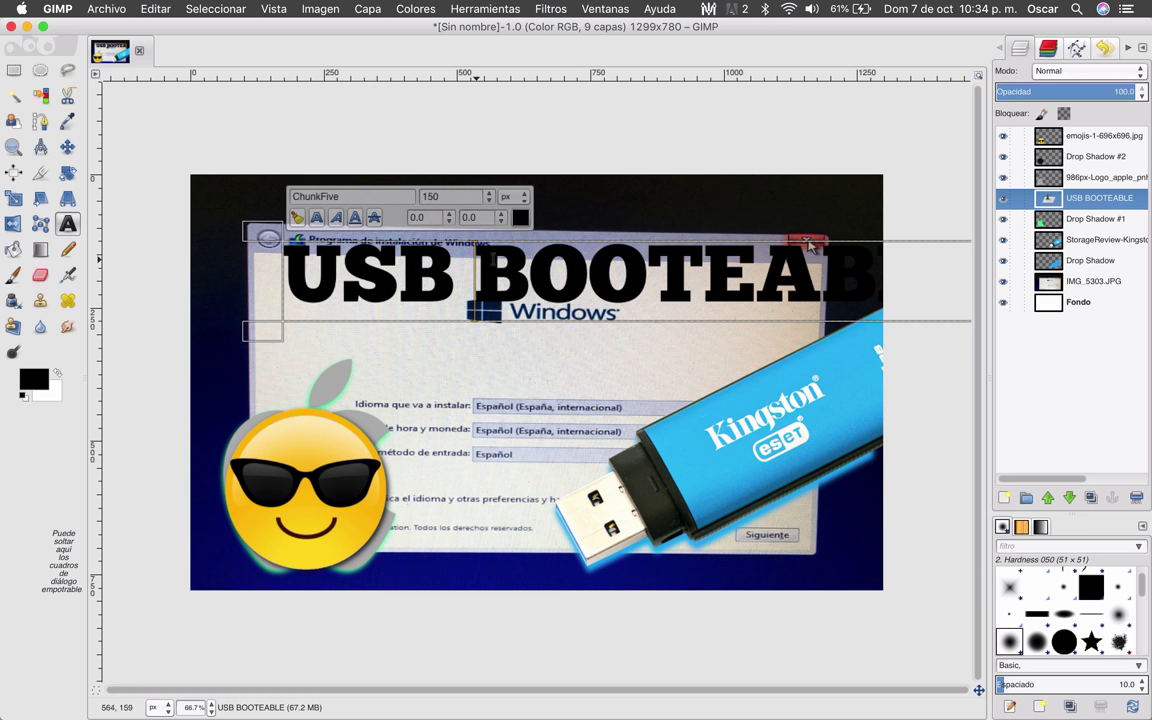
pyautogui.doubleClick(810, 246)
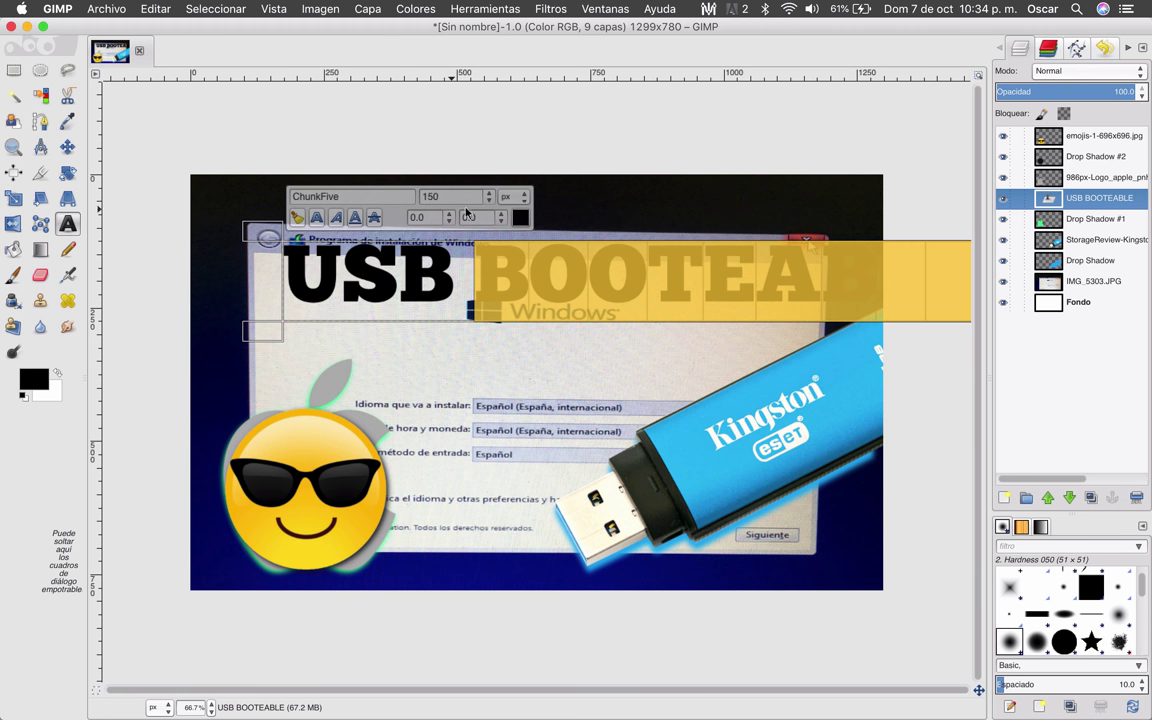
pyautogui.write('100')
pyautogui.write('130')
pyautogui.press('Return')
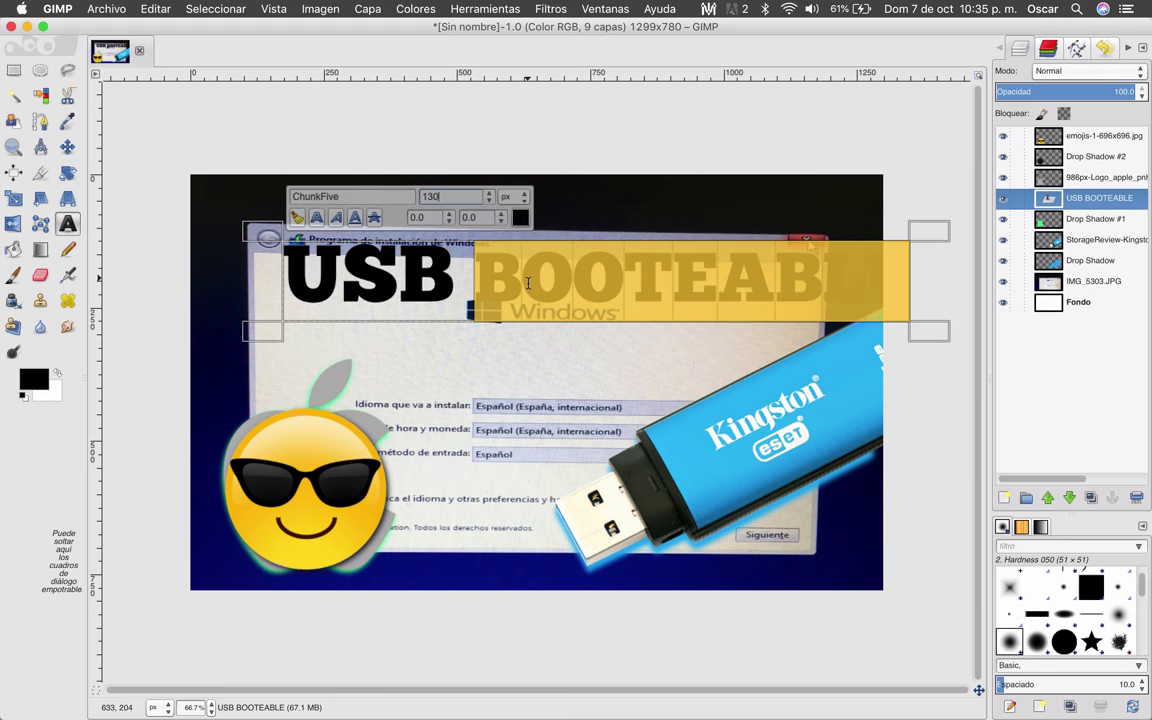
# - Color the whole title light green 8aea4a and compare it against the reference thumbnail
pyautogui.click(522, 240)
pyautogui.hotkey('ctrl', 'a')
pyautogui.click(520, 217)
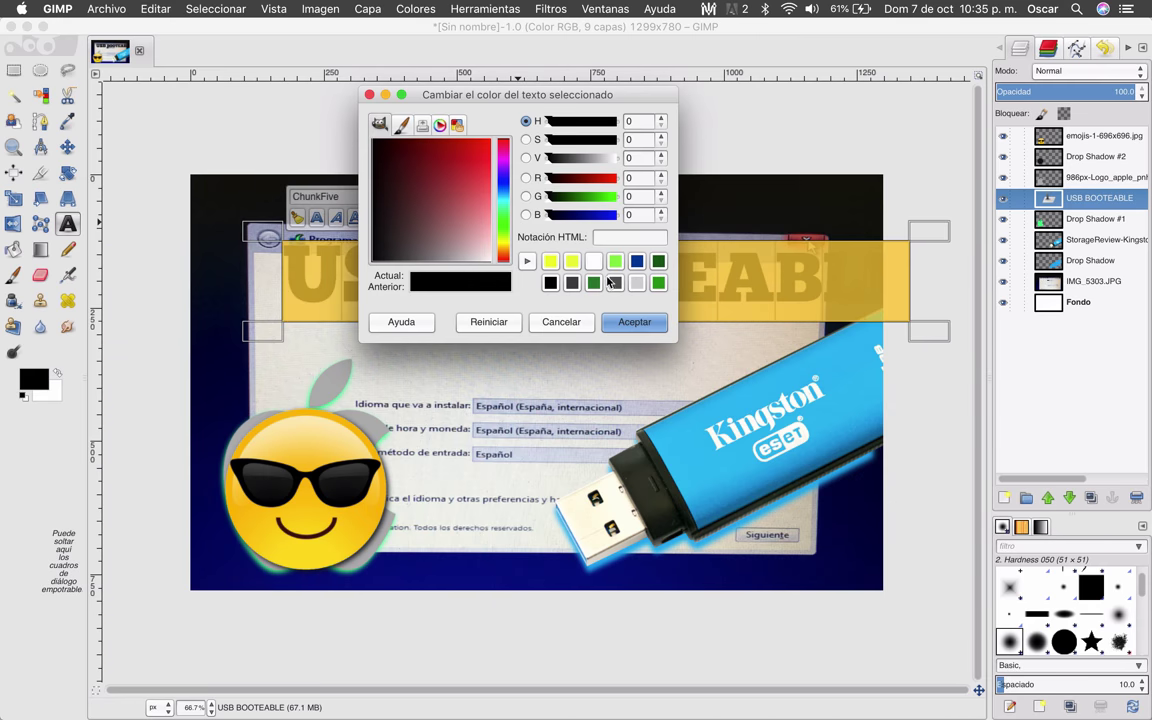
pyautogui.click(614, 262)
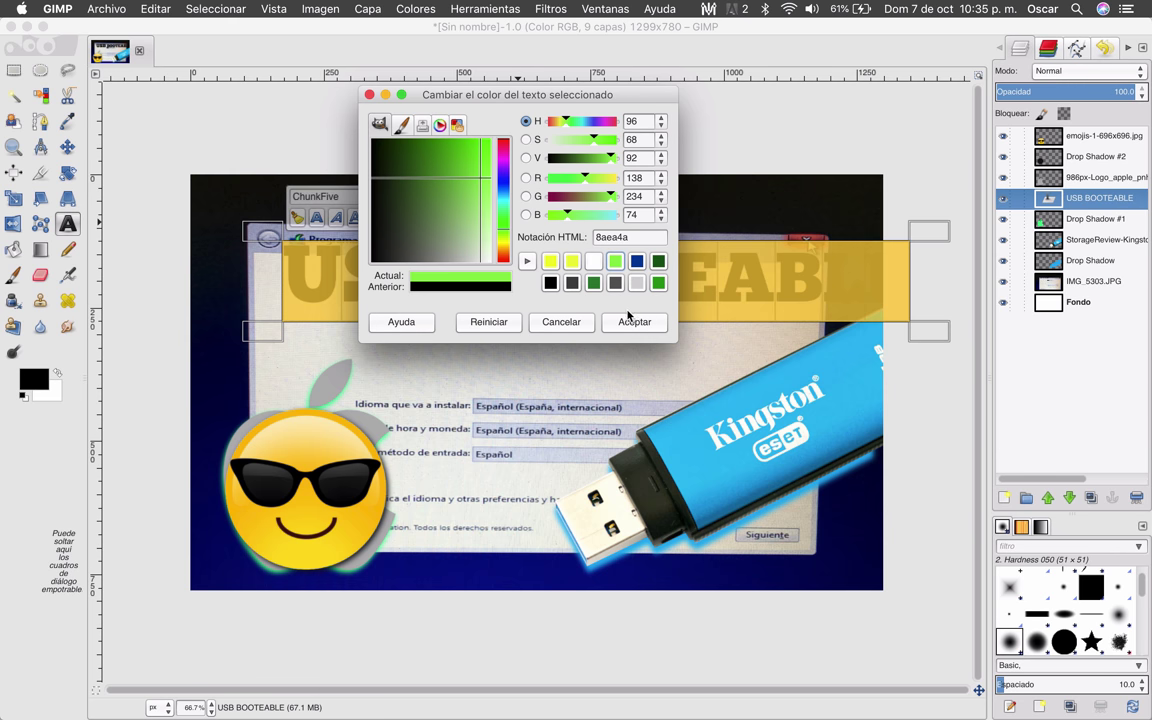
pyautogui.click(632, 320)
pyautogui.hotkey('ctrl', 'Up')
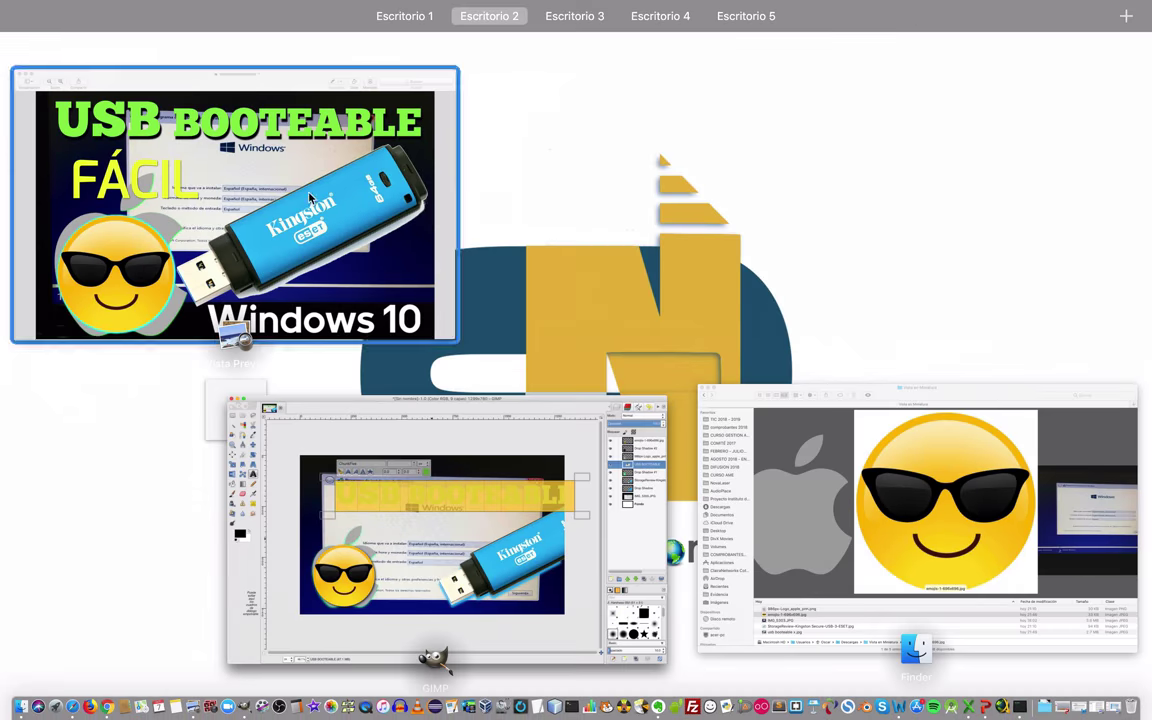
pyautogui.click(310, 197)
pyautogui.hotkey('ctrl', 'Up')
# - Move the title to the photo's top edge and give it a drop shadow at 100% opacity
pyautogui.click(630, 415)
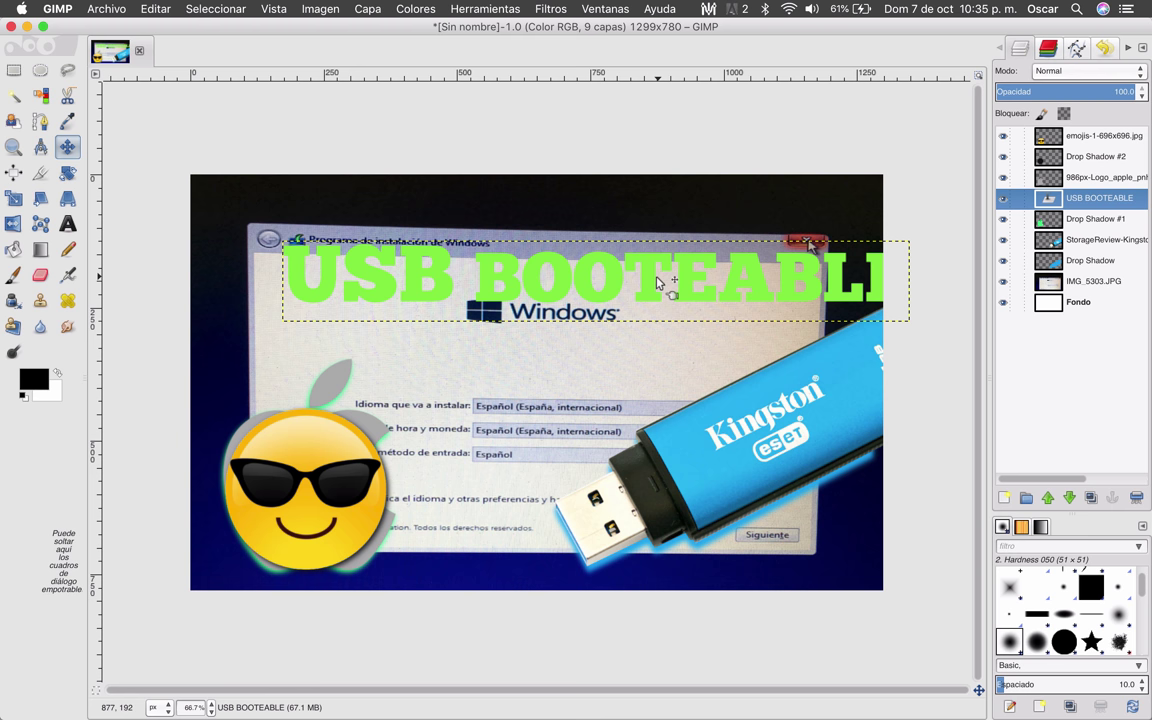
pyautogui.moveTo(657, 283); pyautogui.dragTo(582, 239)
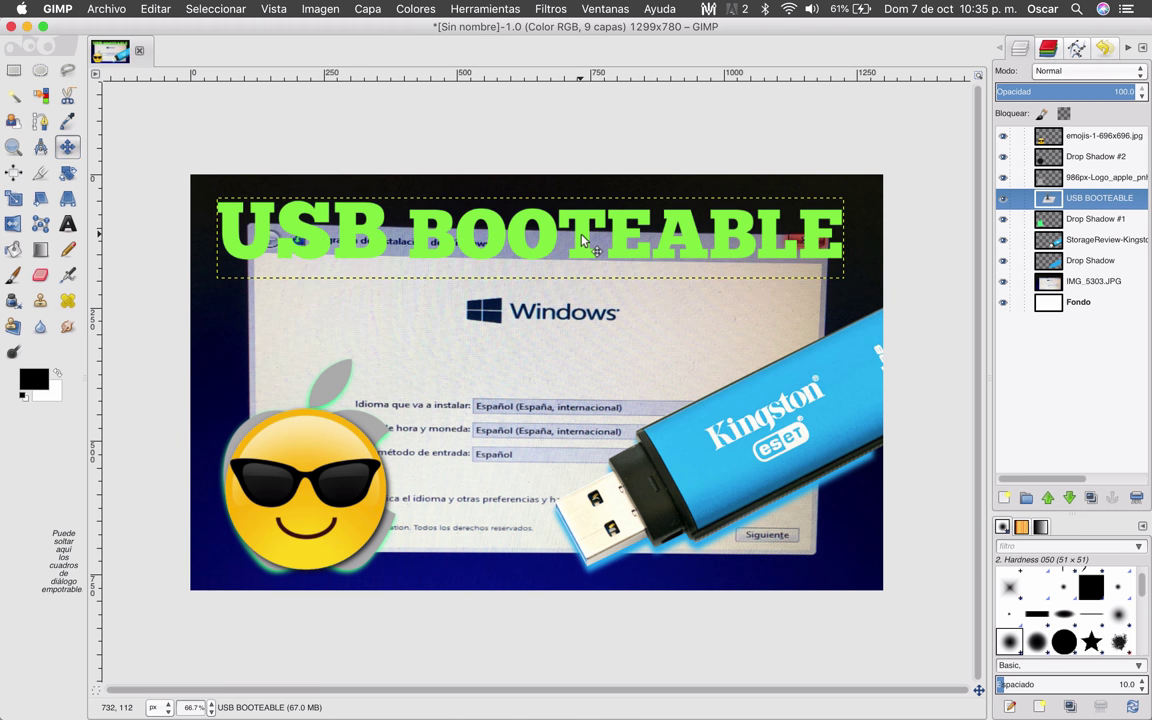
pyautogui.click(562, 6)
pyautogui.moveTo(588, 144)
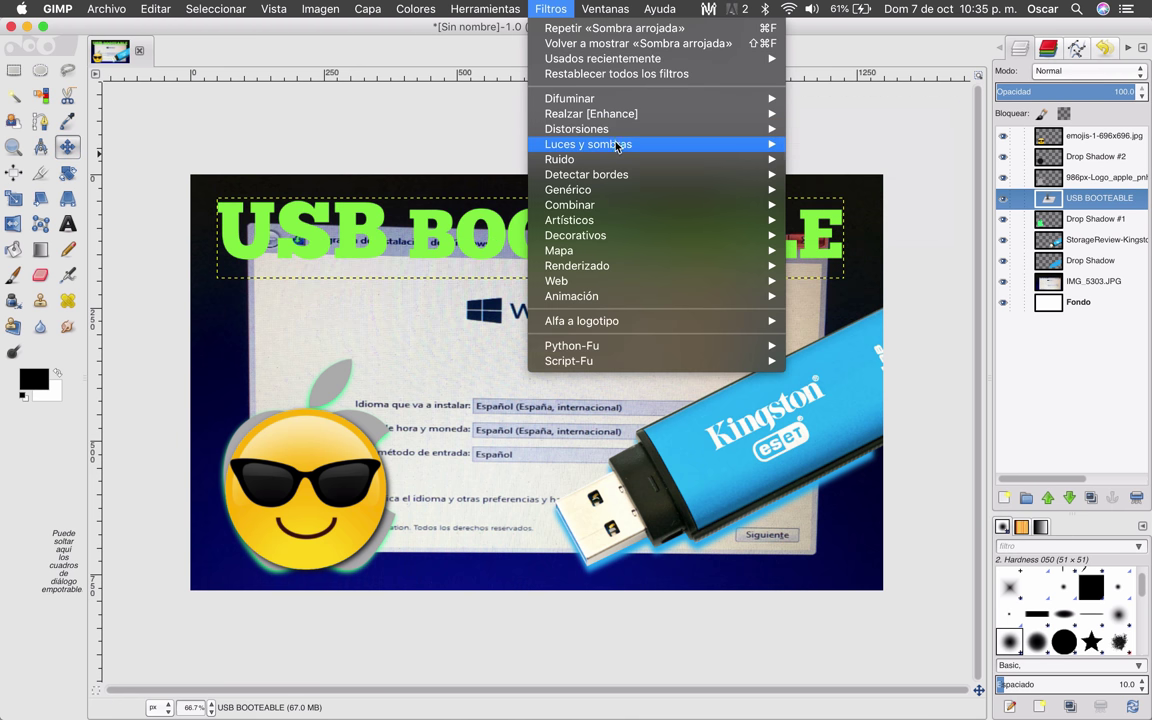
pyautogui.click(849, 260)
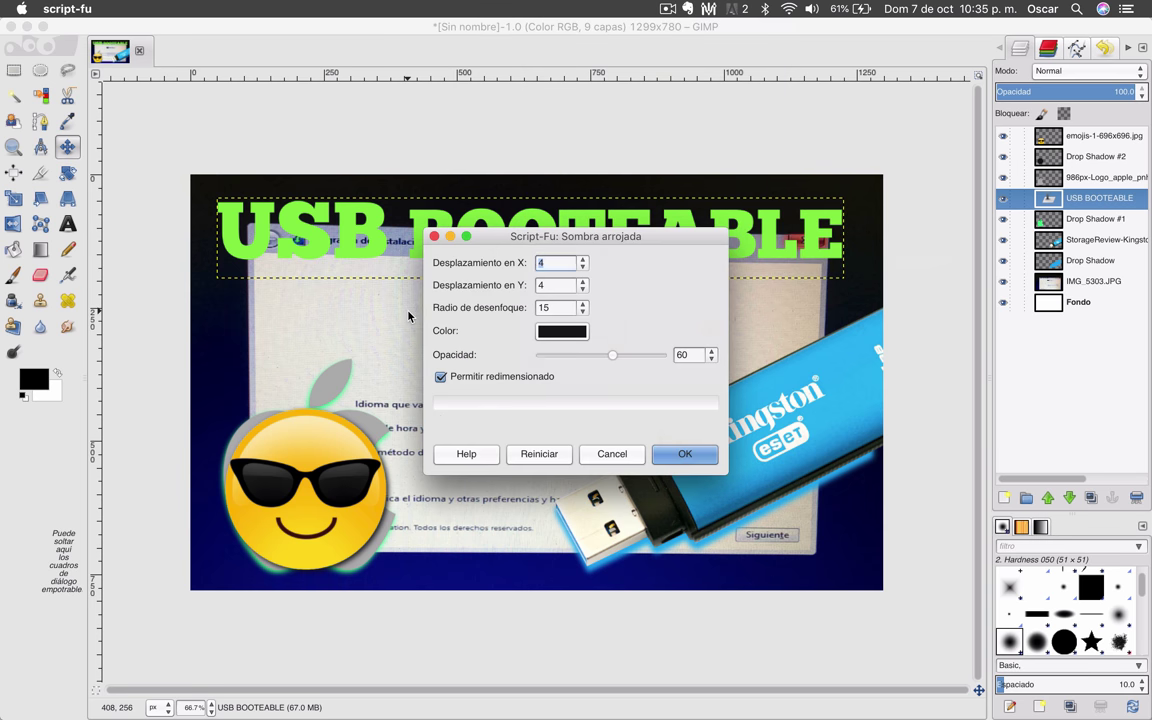
pyautogui.press('Return')
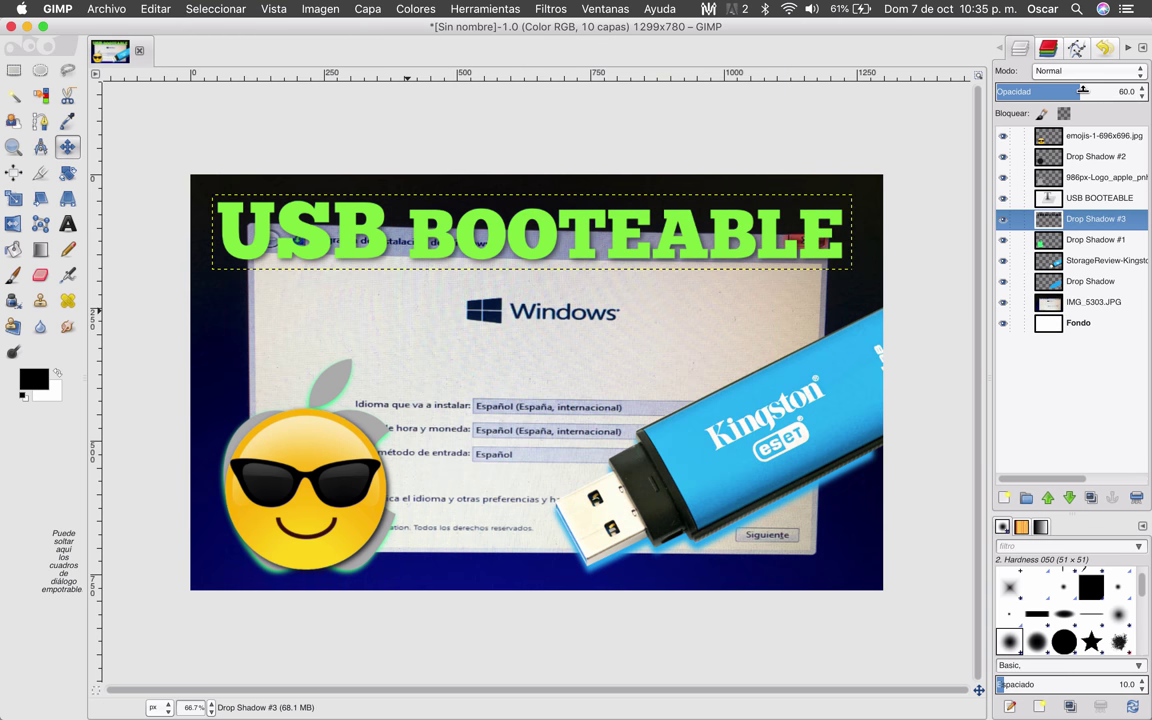
pyautogui.moveTo(1082, 91); pyautogui.dragTo(1140, 91)
pyautogui.scroll(2, 470, 255)
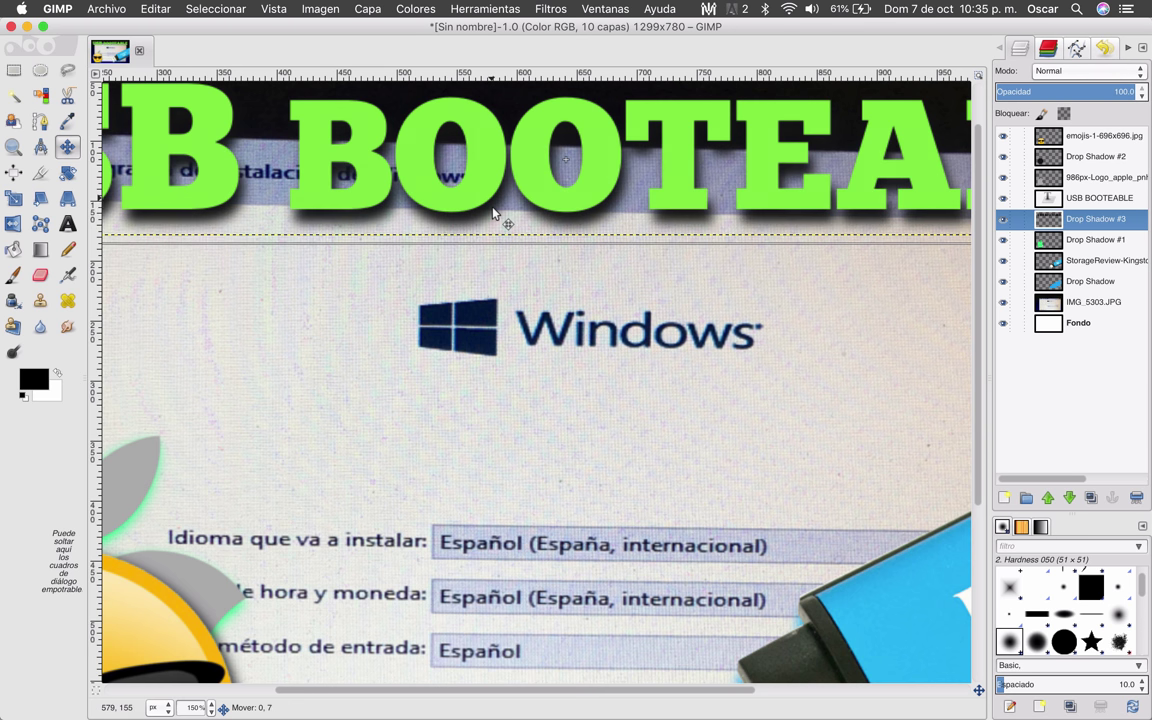
pyautogui.hotkey('ctrl', 'Up')
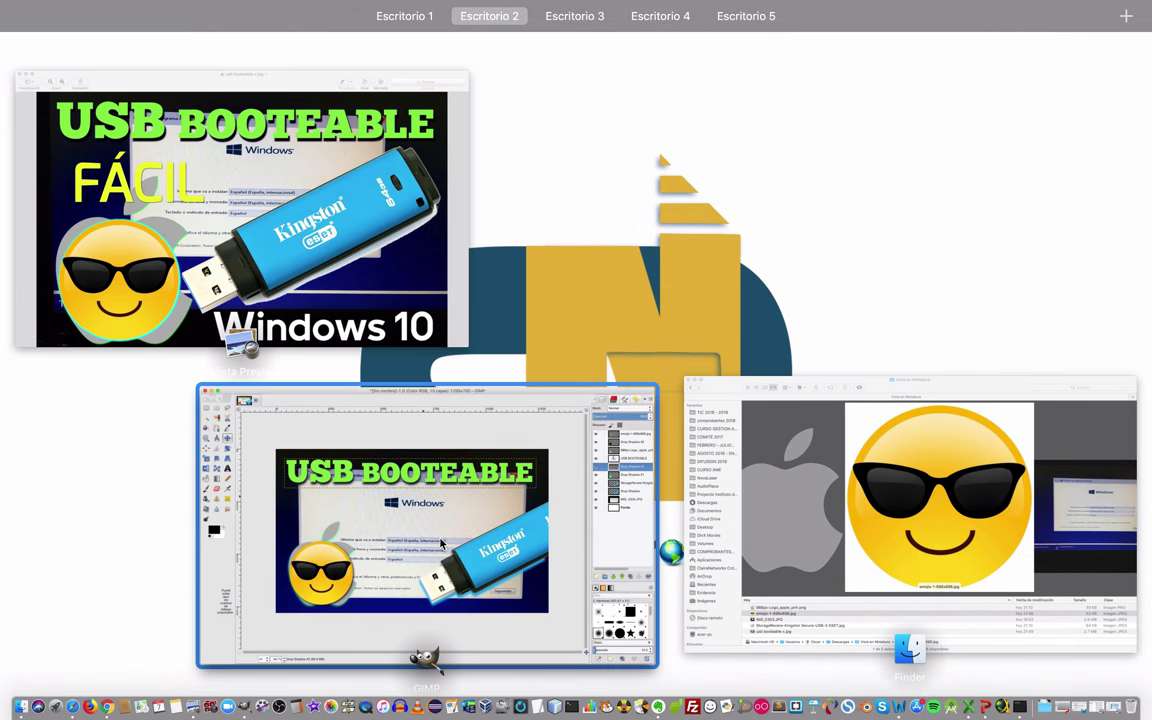
# - Check the finished reference thumbnail in the Vista Previa window
pyautogui.click(400, 490)
pyautogui.hotkey('ctrl', 'Up')
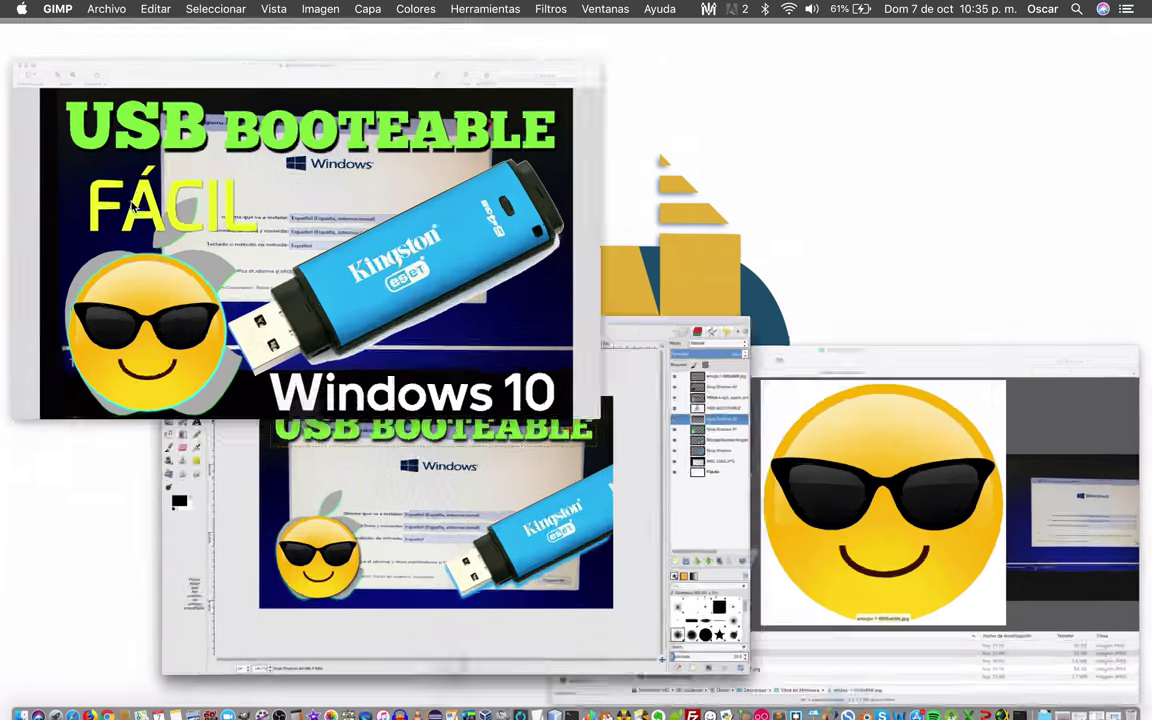
pyautogui.click(130, 205)
pyautogui.hotkey('ctrl', 'Up')
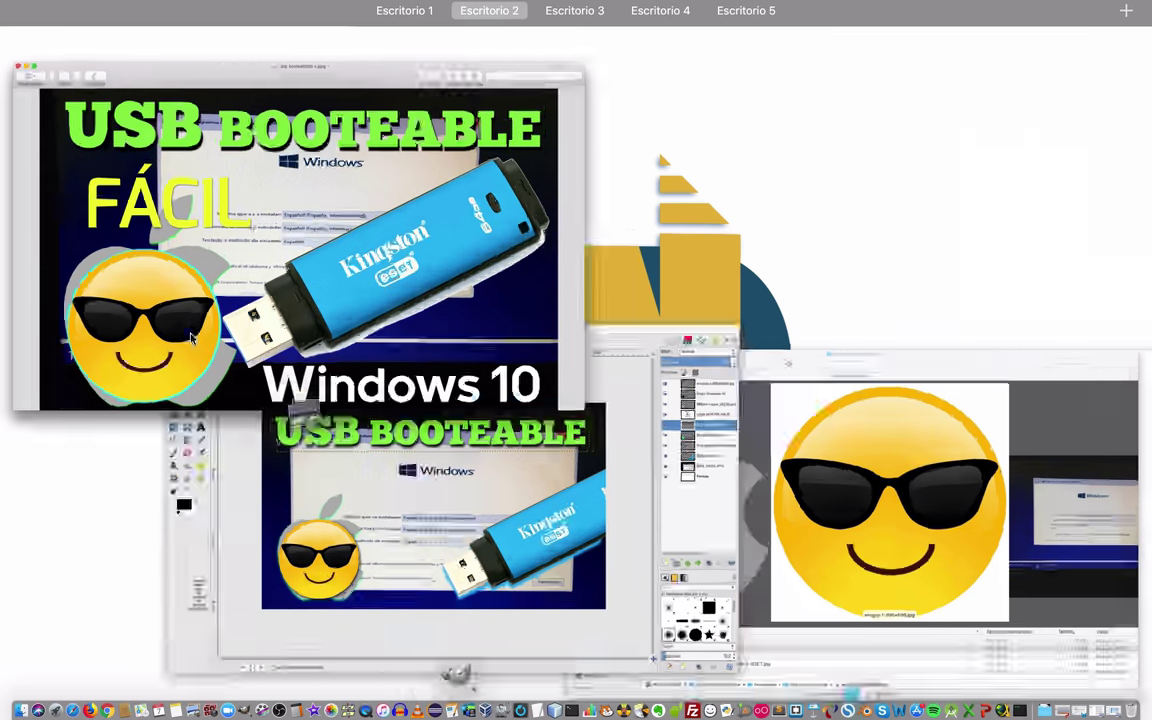
pyautogui.click(415, 441)
# - Add 'FÁCIL' text below the title at 100 px in yellow-green
pyautogui.press('t')
pyautogui.click(231, 313)
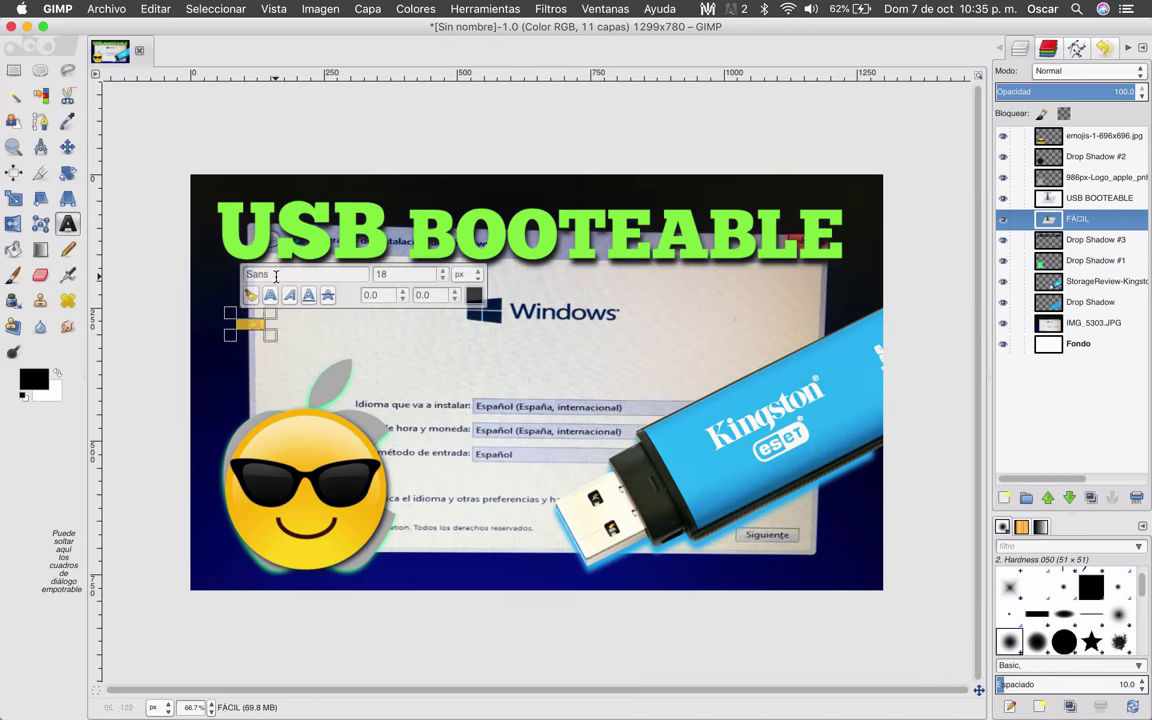
pyautogui.press('Return')
pyautogui.click(474, 295)
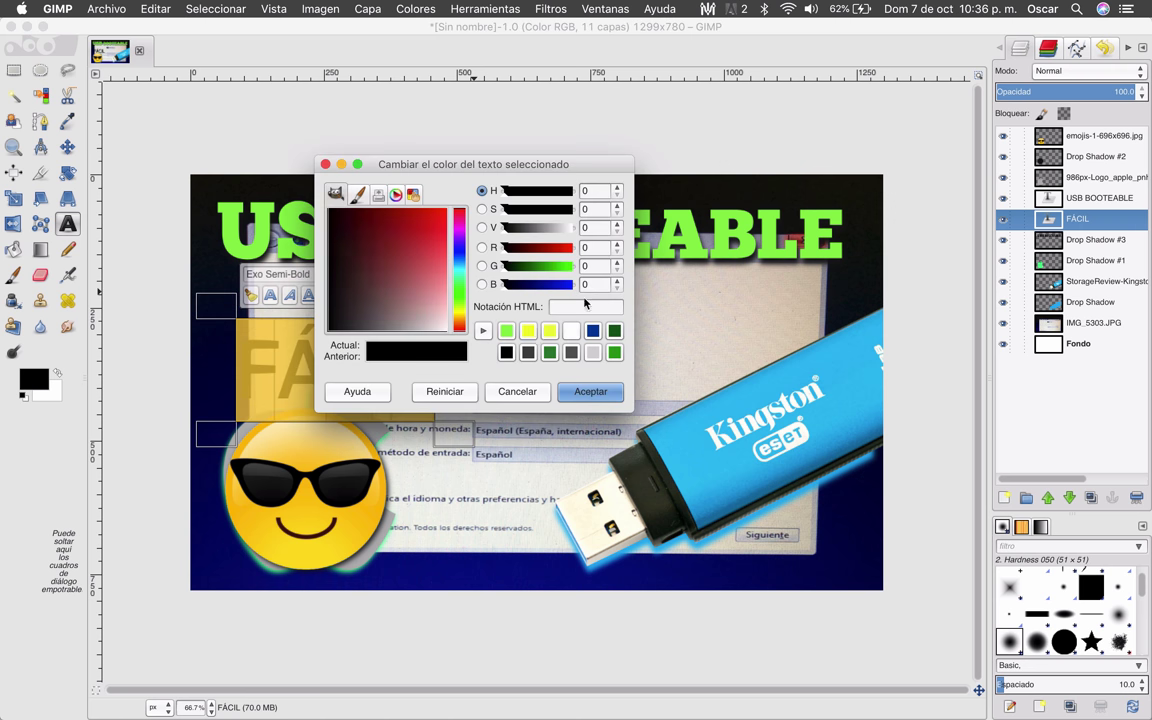
pyautogui.click(663, 391)
pyautogui.press('m')
pyautogui.hotkey('ctrl', 'Up')
pyautogui.hotkey('ctrl', 'Up')
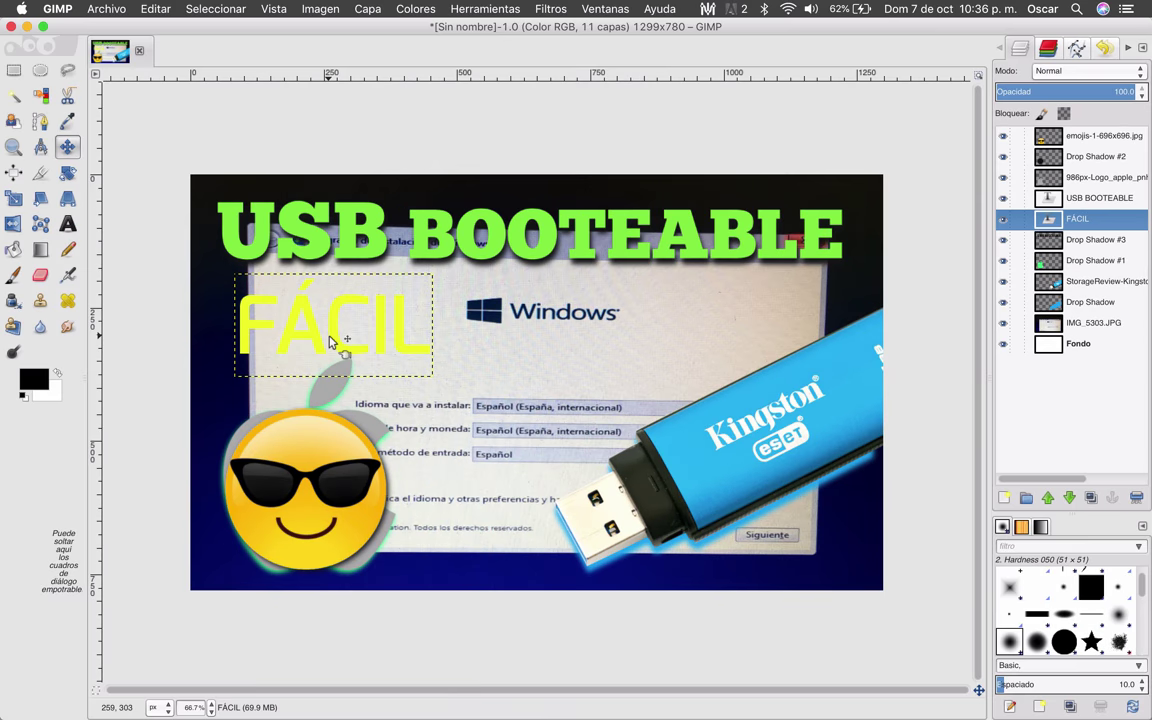
# - Give FÁCIL a drop shadow in near-black 141715, creating a Drop Shadow #4 layer
pyautogui.click(550, 8)
pyautogui.moveTo(559, 159)
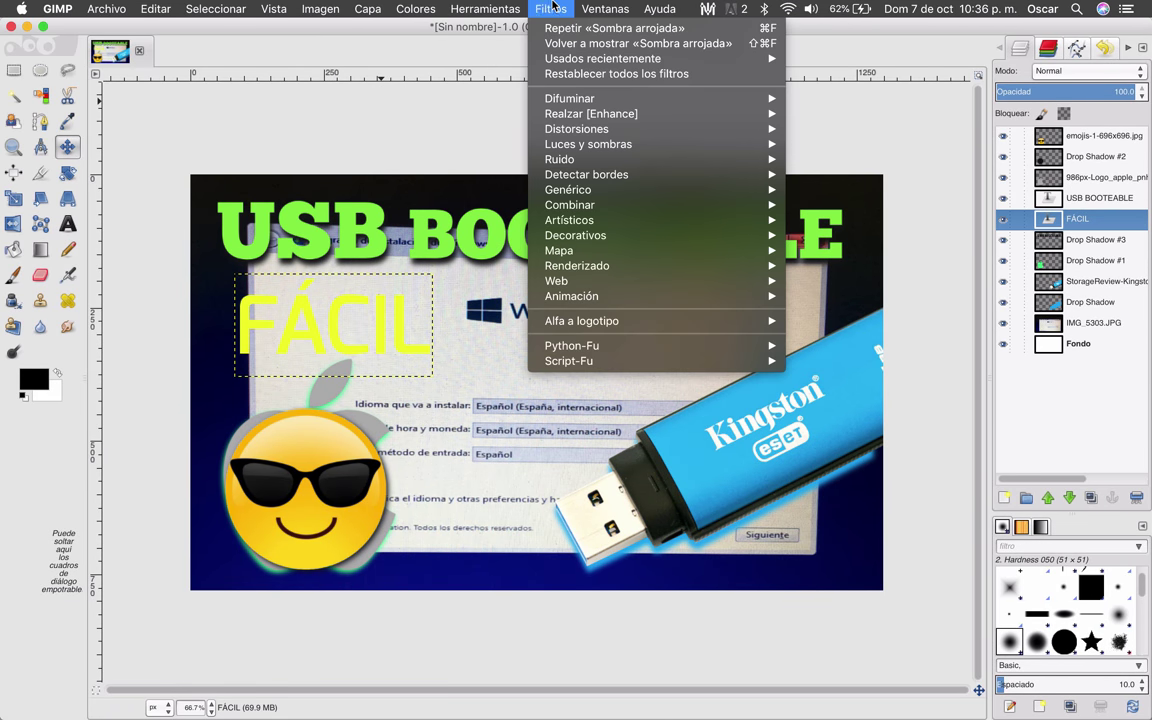
pyautogui.click(848, 260)
pyautogui.click(558, 404)
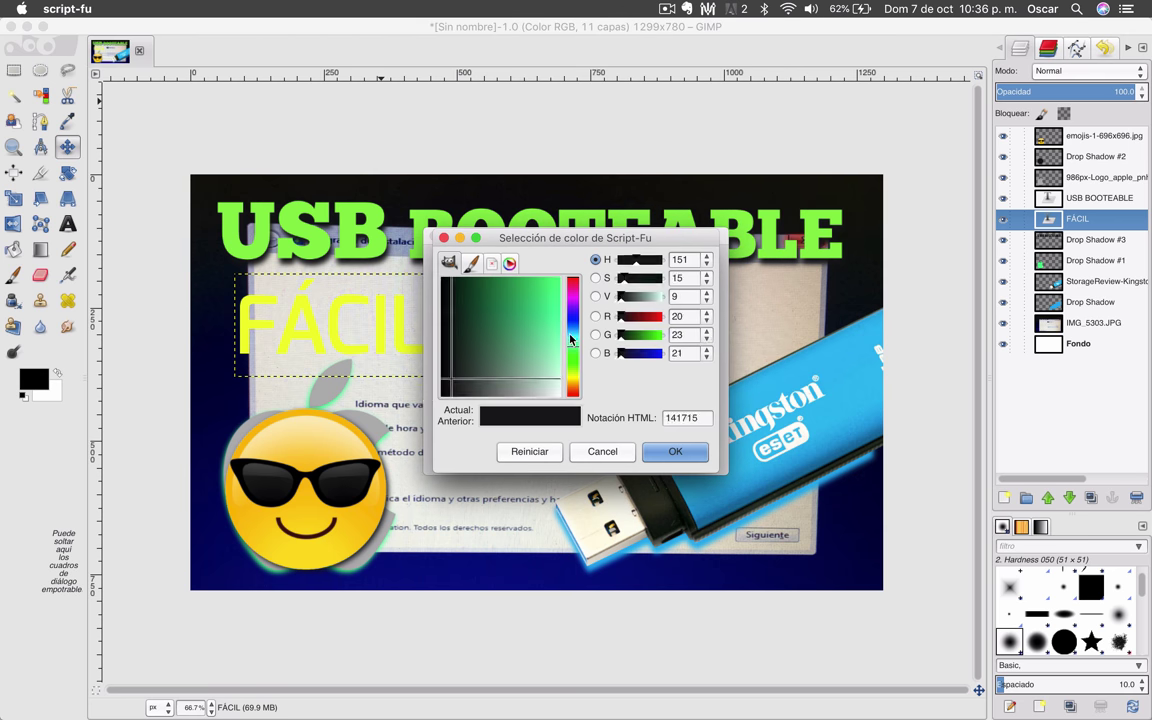
pyautogui.click(675, 451)
pyautogui.click(678, 451)
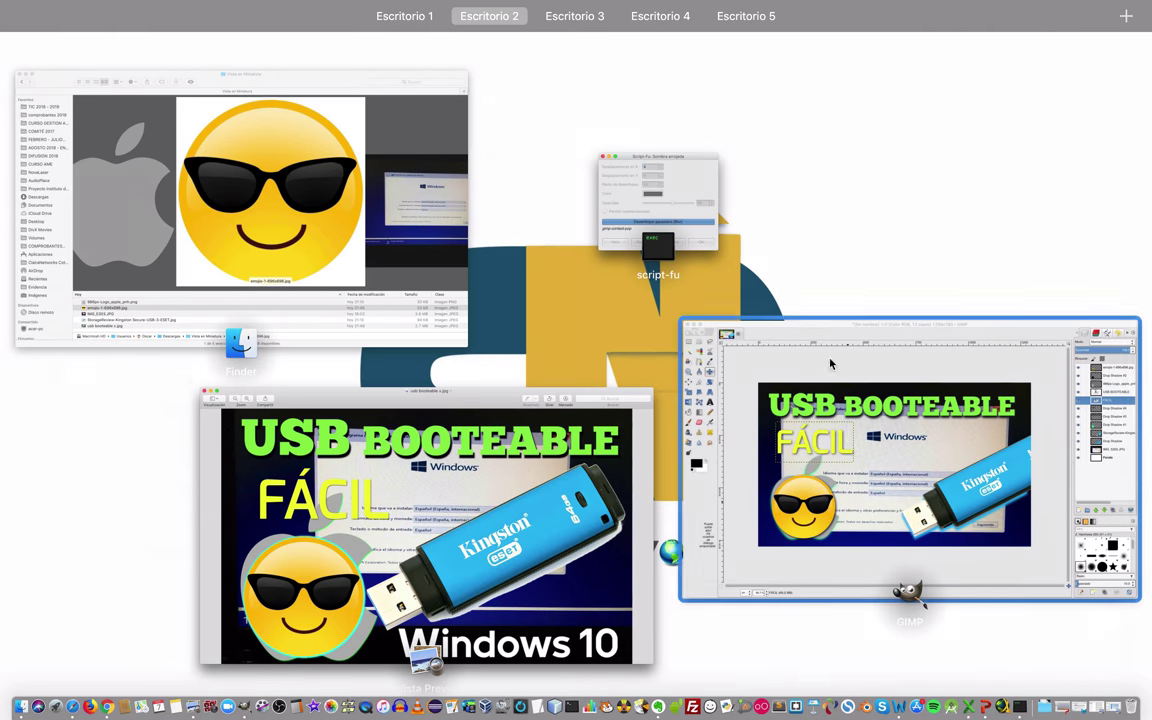
pyautogui.click(828, 357)
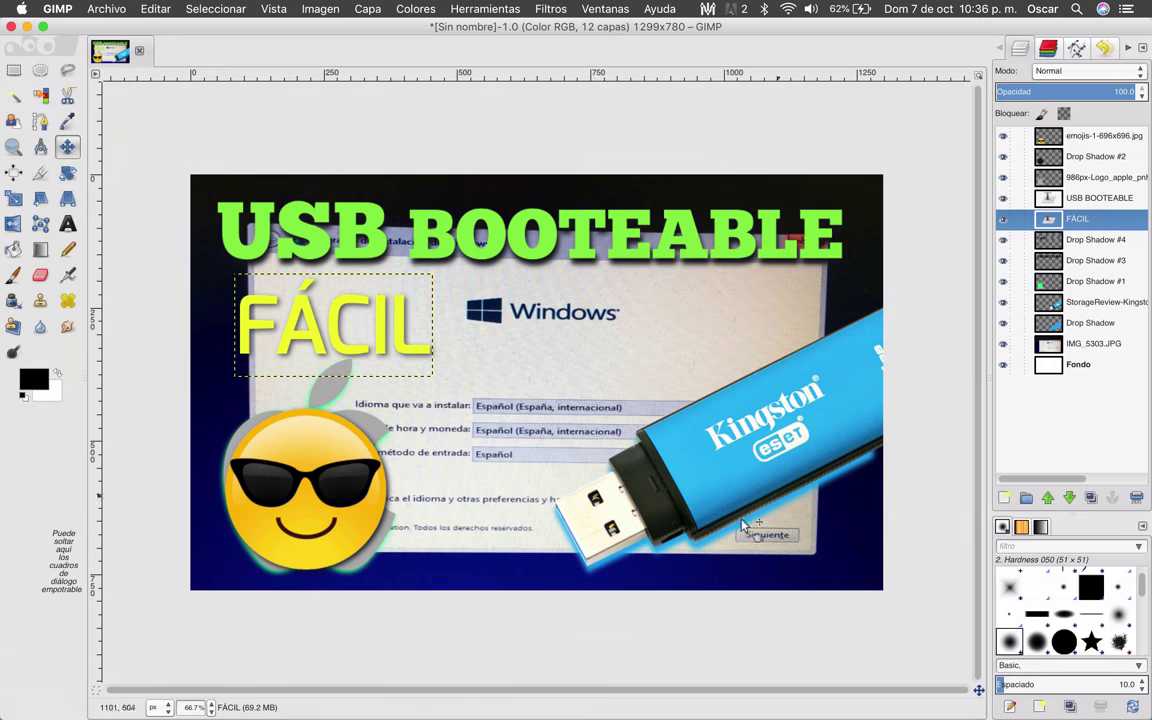
# - Realign the Kingston USB drive over its blue glow layer
pyautogui.click(1084, 306)
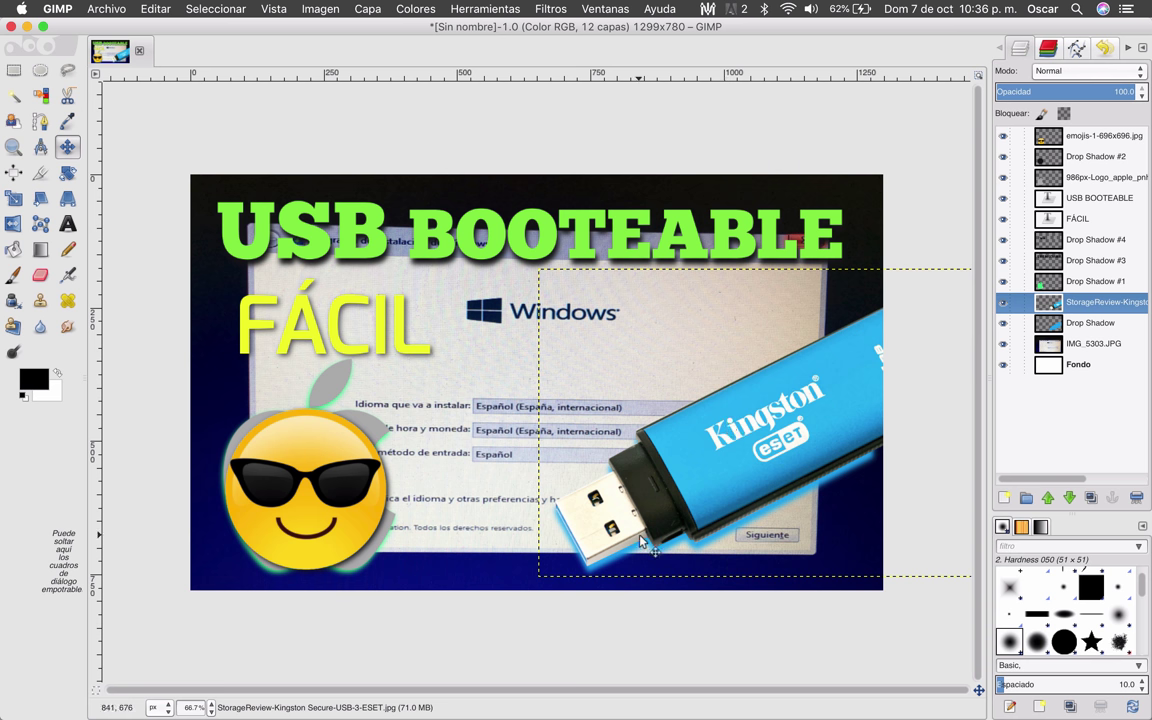
pyautogui.click(1080, 323)
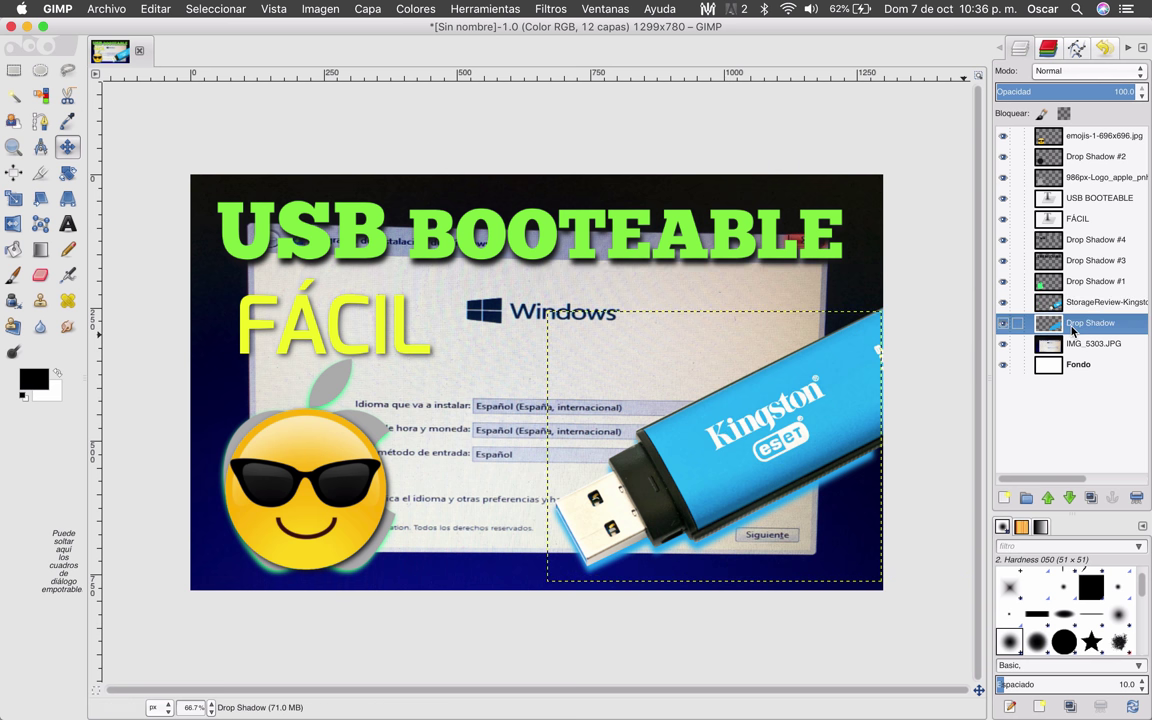
pyautogui.click(1088, 308)
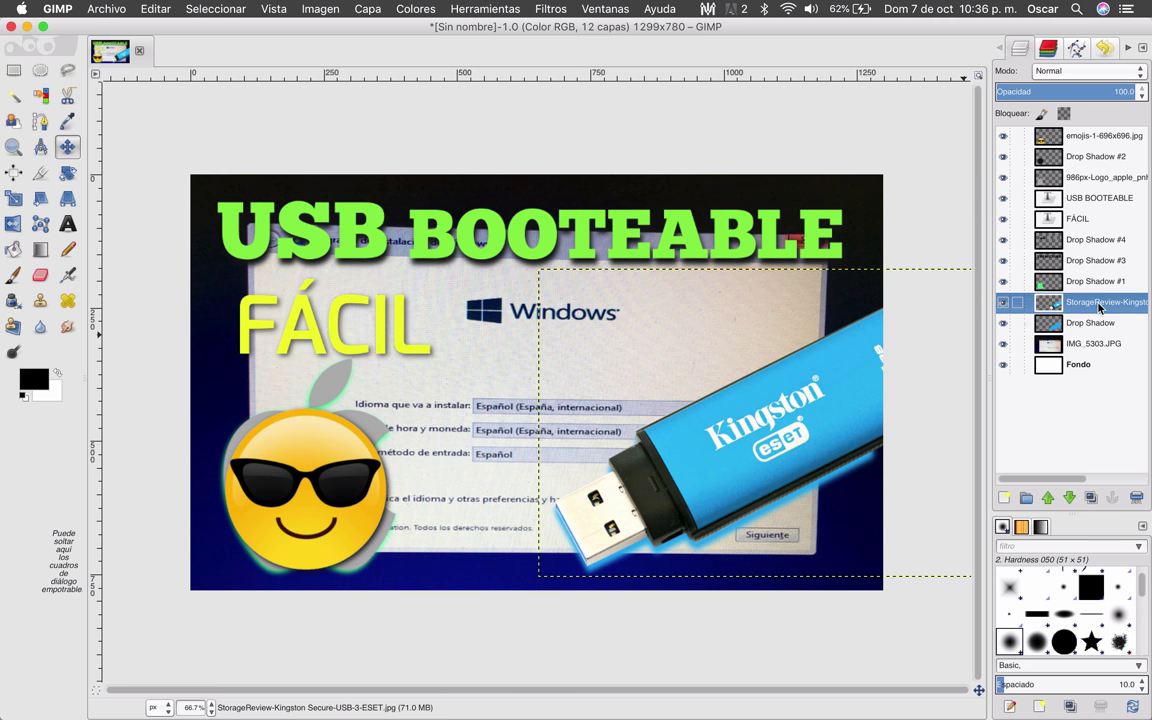
pyautogui.moveTo(724, 368)
pyautogui.mouseDown()
pyautogui.moveTo(762, 393)
pyautogui.moveTo(721, 383)
pyautogui.mouseUp()
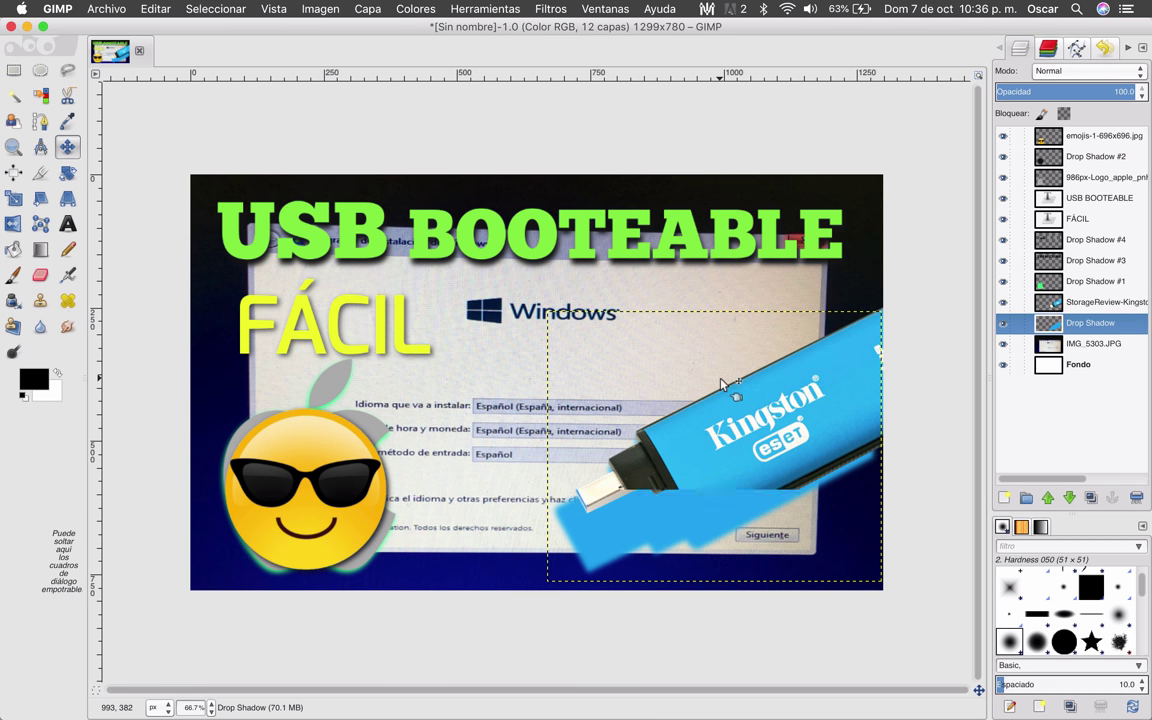
pyautogui.moveTo(721, 383); pyautogui.dragTo(726, 433)
# - Merge the USB drive down into its glow and move it up about 76 px
pyautogui.click(1090, 308)
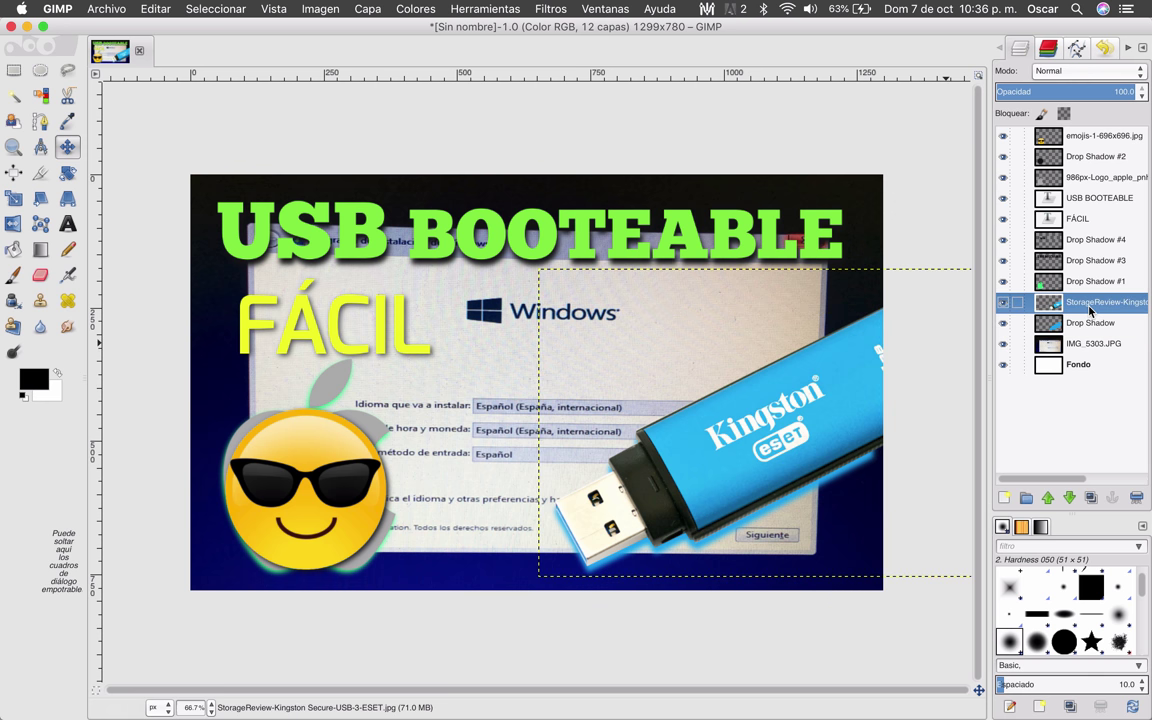
pyautogui.rightClick(1090, 308)
pyautogui.click(992, 417)
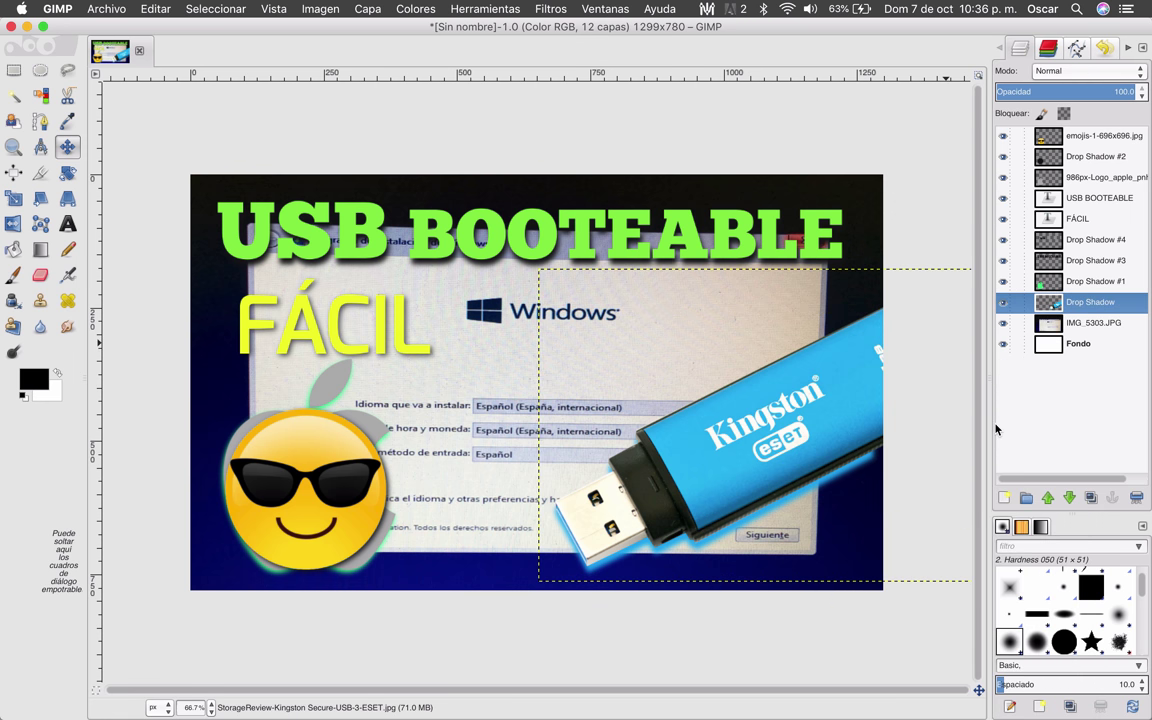
pyautogui.moveTo(792, 453); pyautogui.dragTo(772, 377)
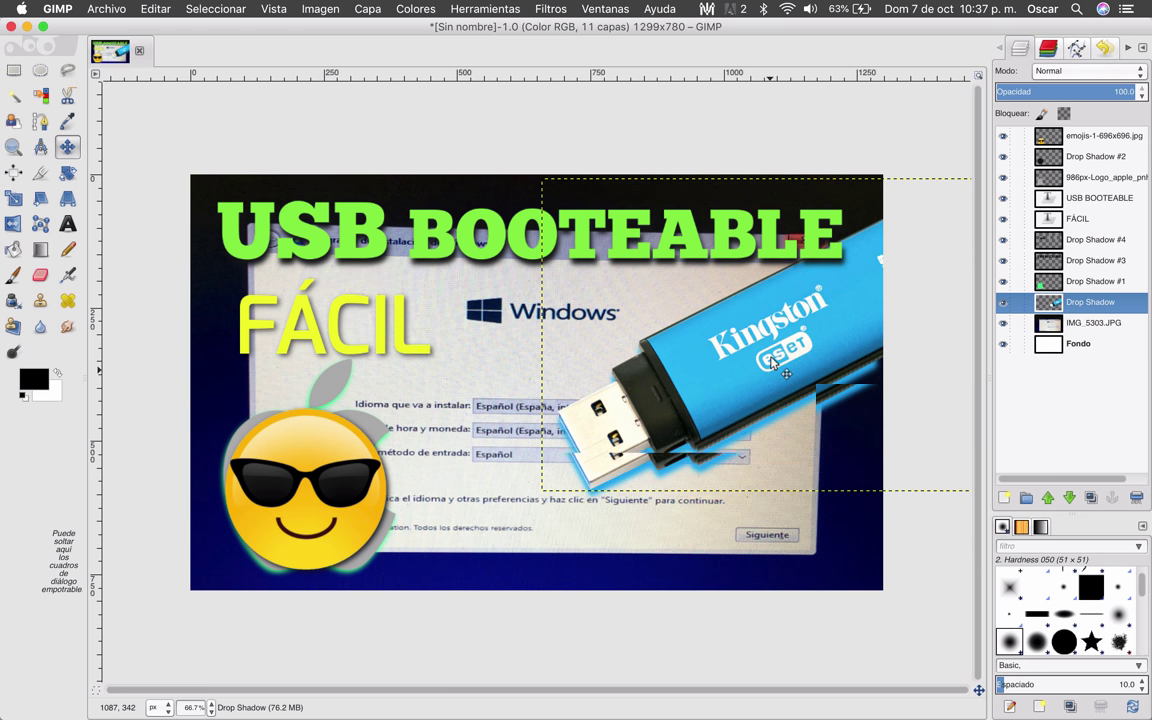
pyautogui.hotkey('ctrl', 'Up')
pyautogui.click(771, 362)
# - Scale down the IMG_5303.JPG background photo and shift it up slightly
pyautogui.click(1060, 322)
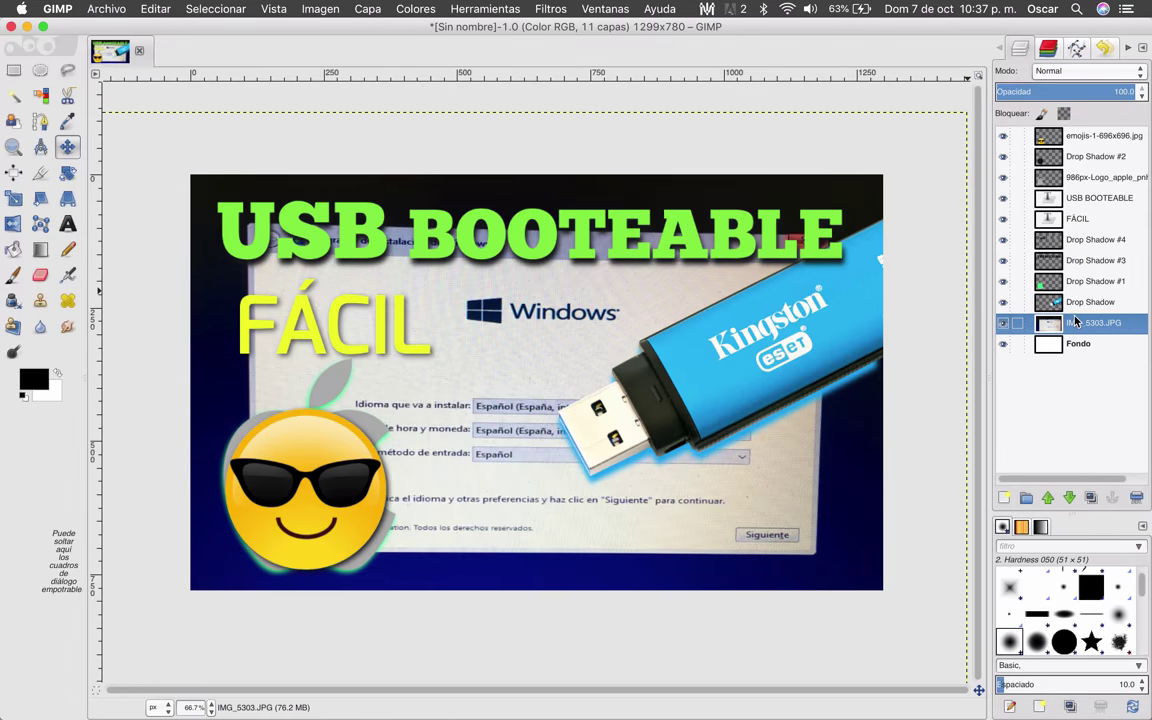
pyautogui.press('-')
pyautogui.press('-')
pyautogui.press('-')
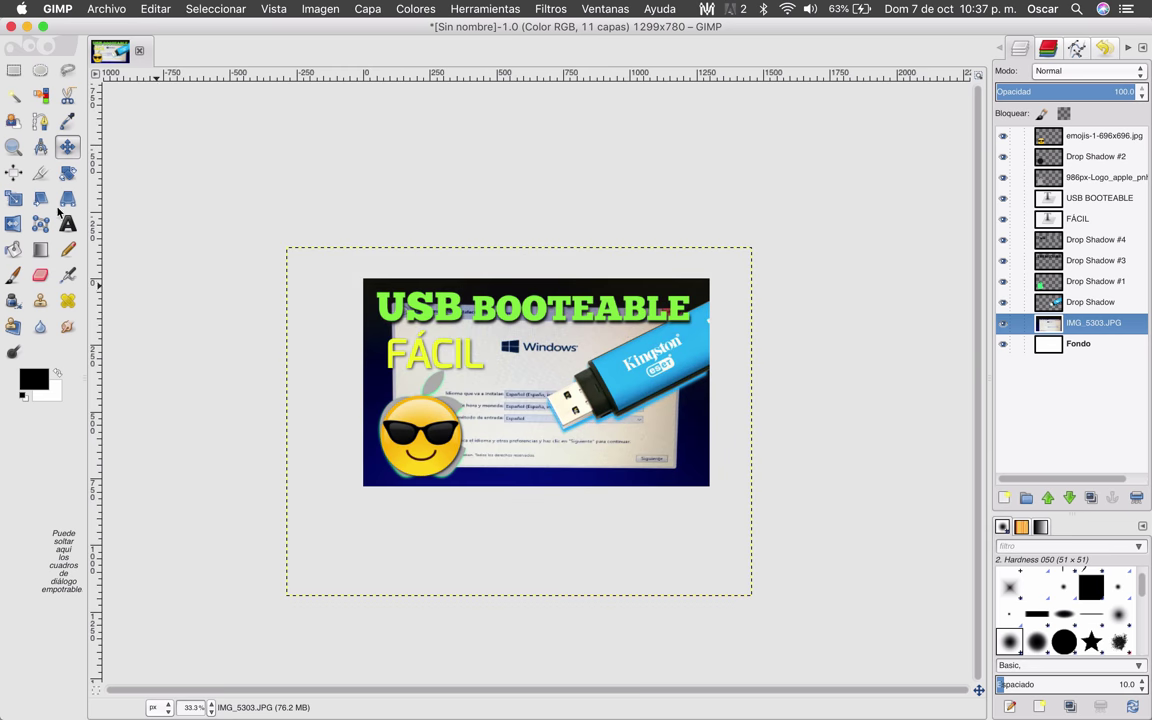
pyautogui.click(16, 204)
pyautogui.click(318, 532)
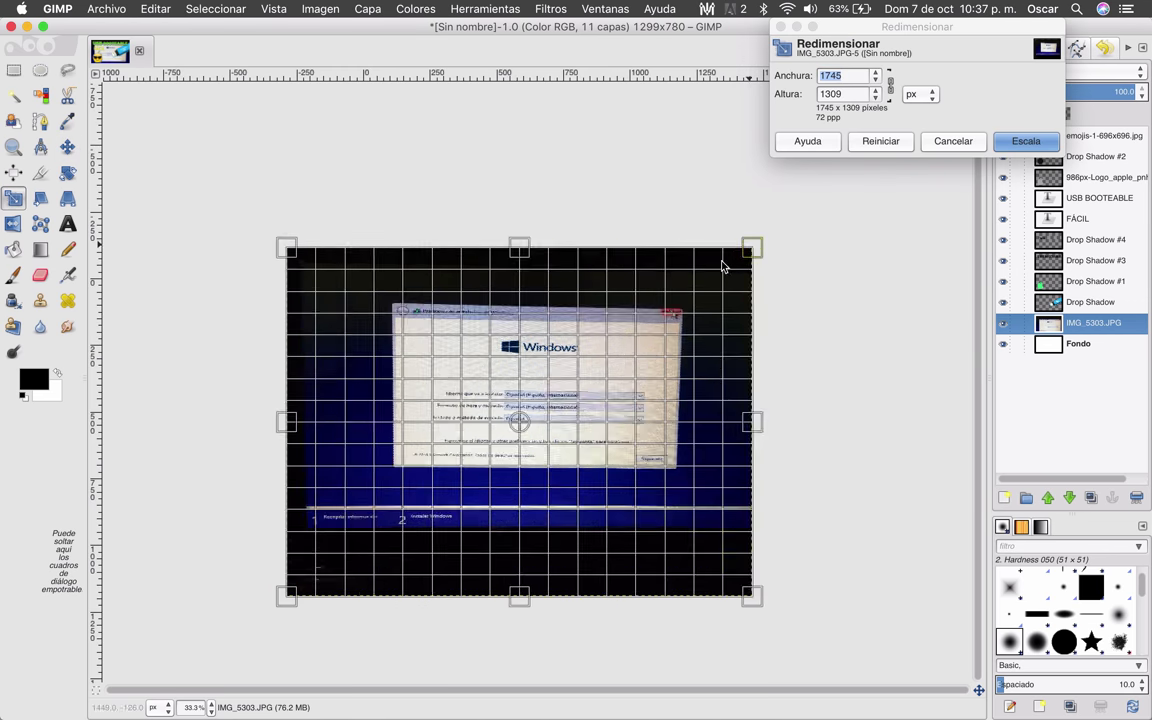
pyautogui.moveTo(728, 260); pyautogui.dragTo(679, 296)
pyautogui.click(1026, 139)
pyautogui.press('+')
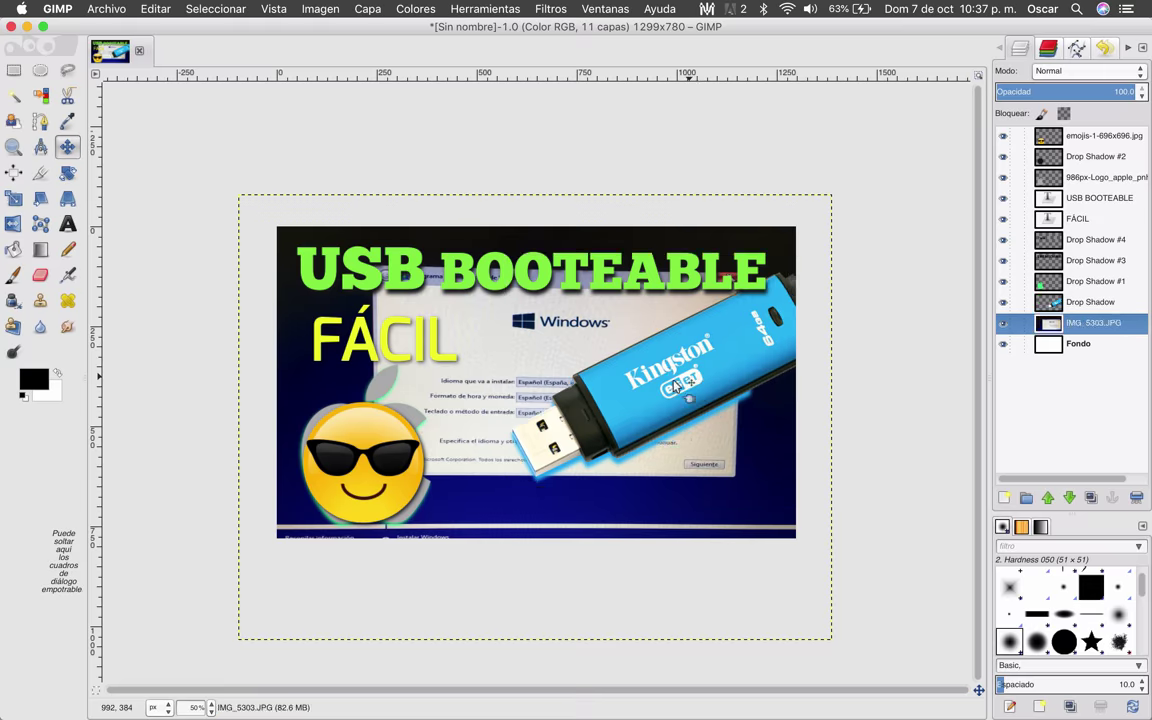
pyautogui.moveTo(675, 385); pyautogui.dragTo(675, 371)
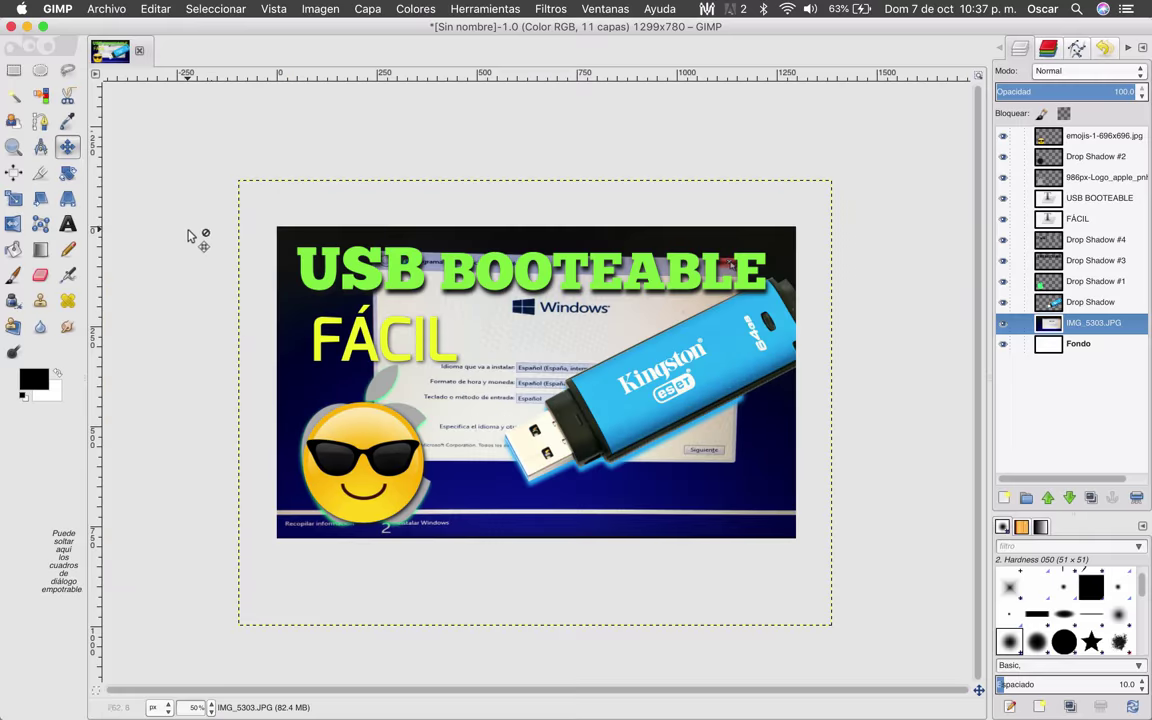
pyautogui.click(67, 224)
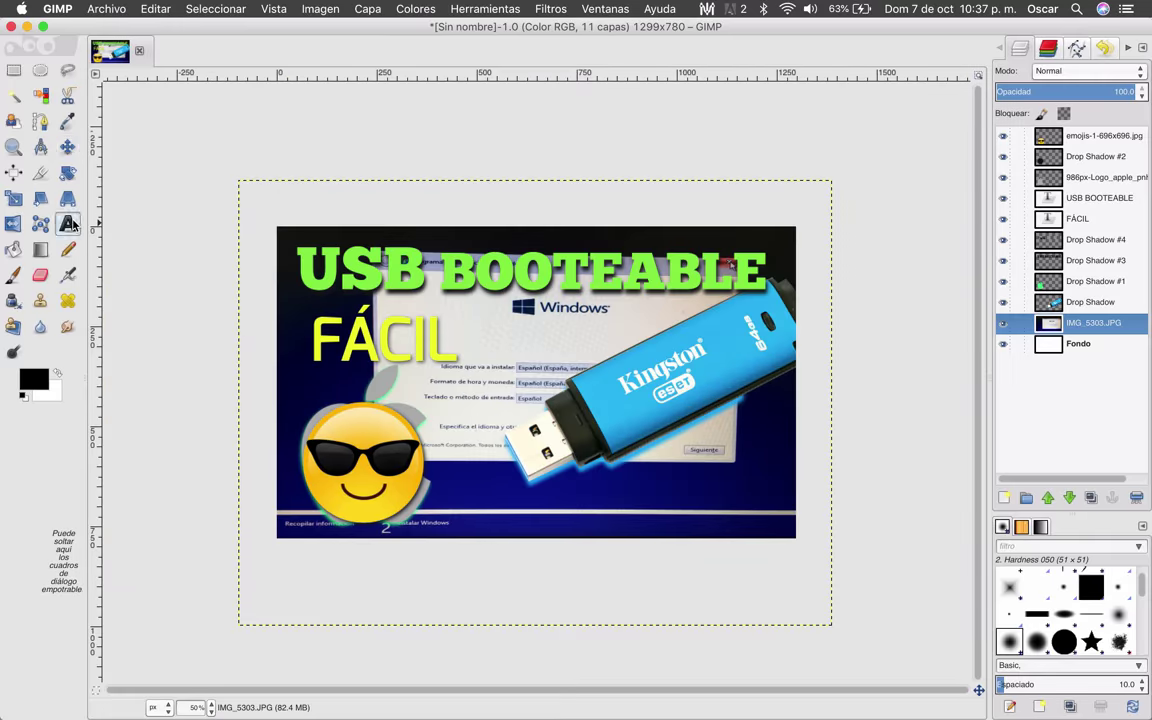
# - Type 'Windows 10' near the image bottom and make it white
pyautogui.press('1')
pyautogui.click(468, 580)
pyautogui.write('Windows 10')
pyautogui.hotkey('ctrl', 'a')
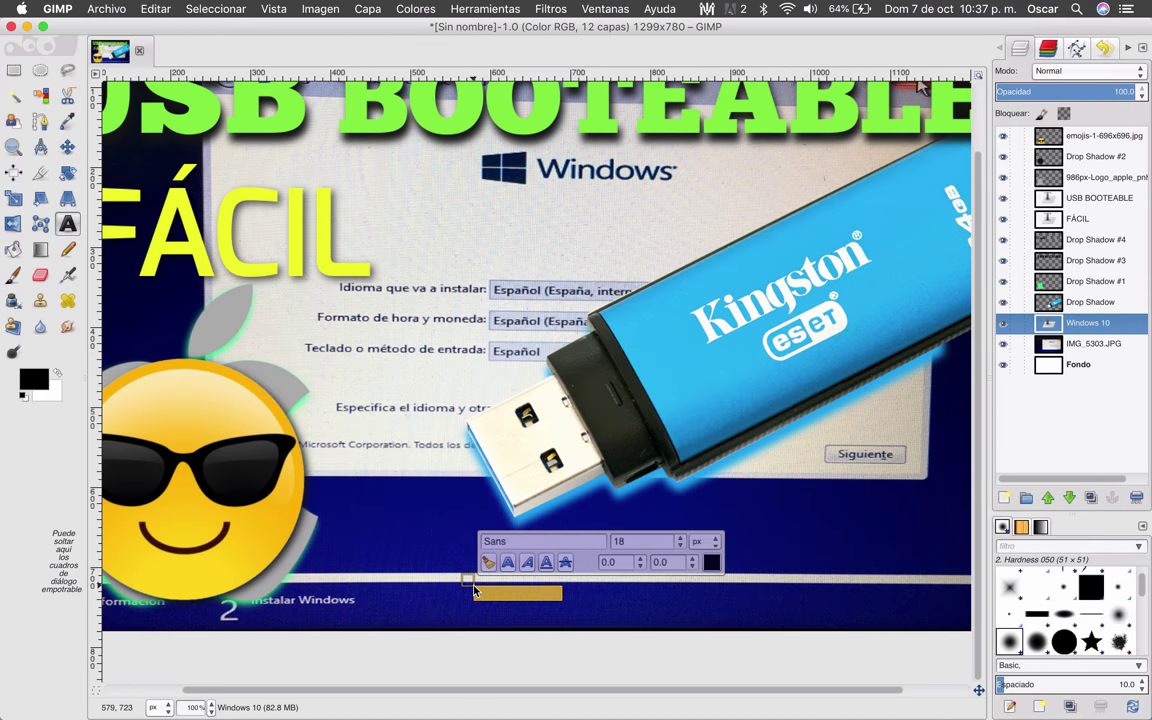
pyautogui.click(711, 563)
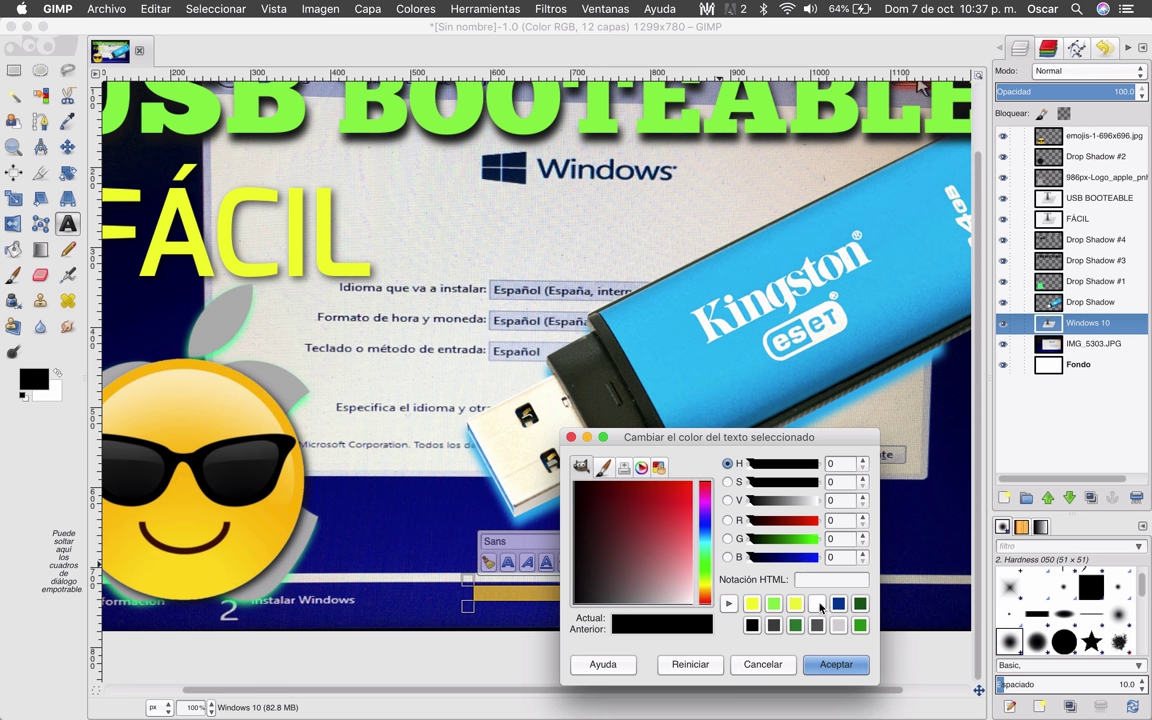
pyautogui.click(817, 603)
pyautogui.click(836, 664)
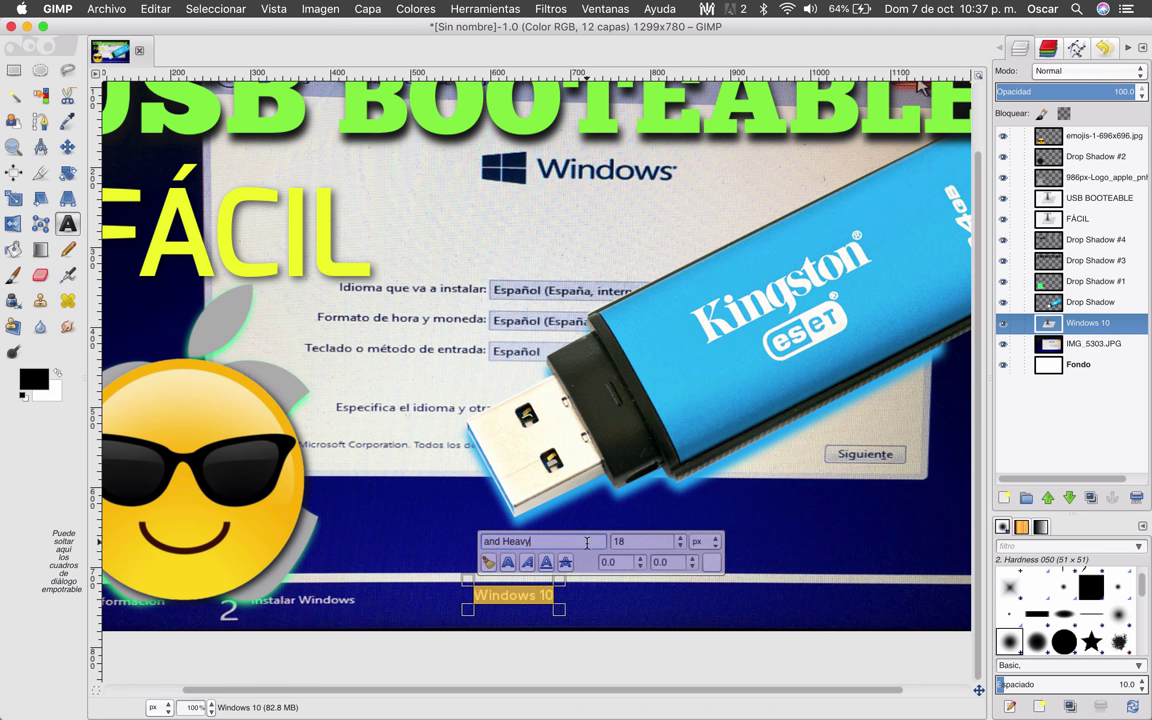
# - Set the Windows 10 text to size 100 and move it up to the lower right
pyautogui.doubleClick(657, 542)
pyautogui.press('Return')
pyautogui.press('m')
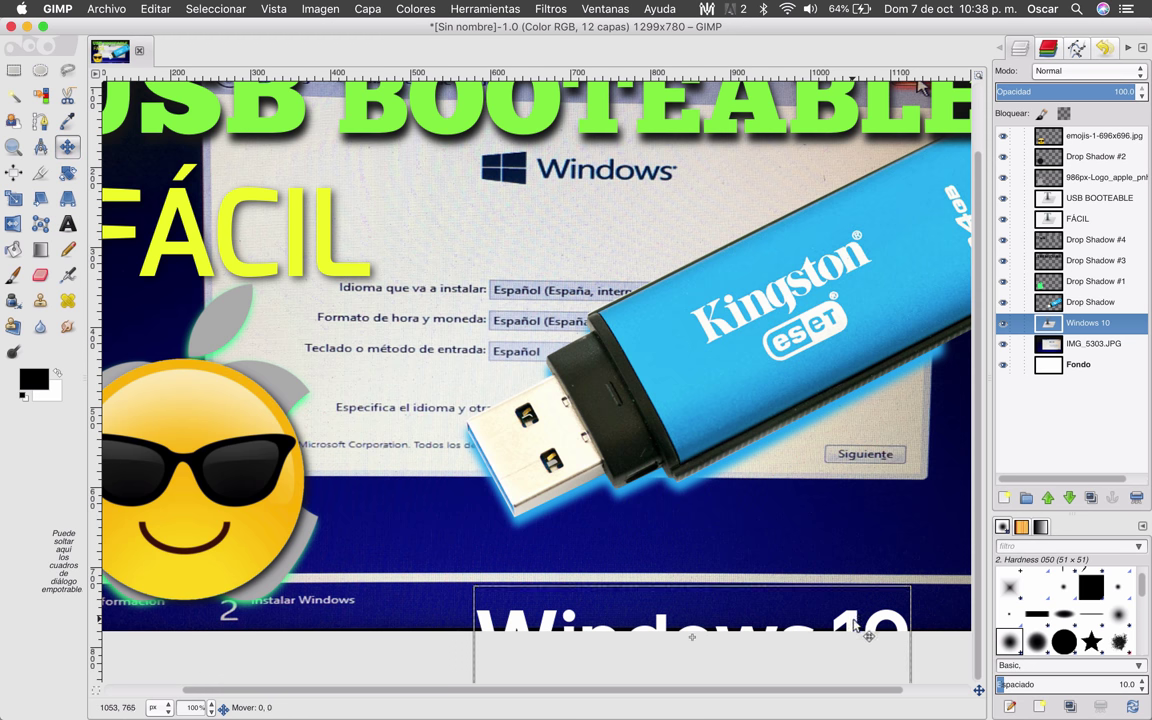
pyautogui.moveTo(859, 629); pyautogui.dragTo(845, 556)
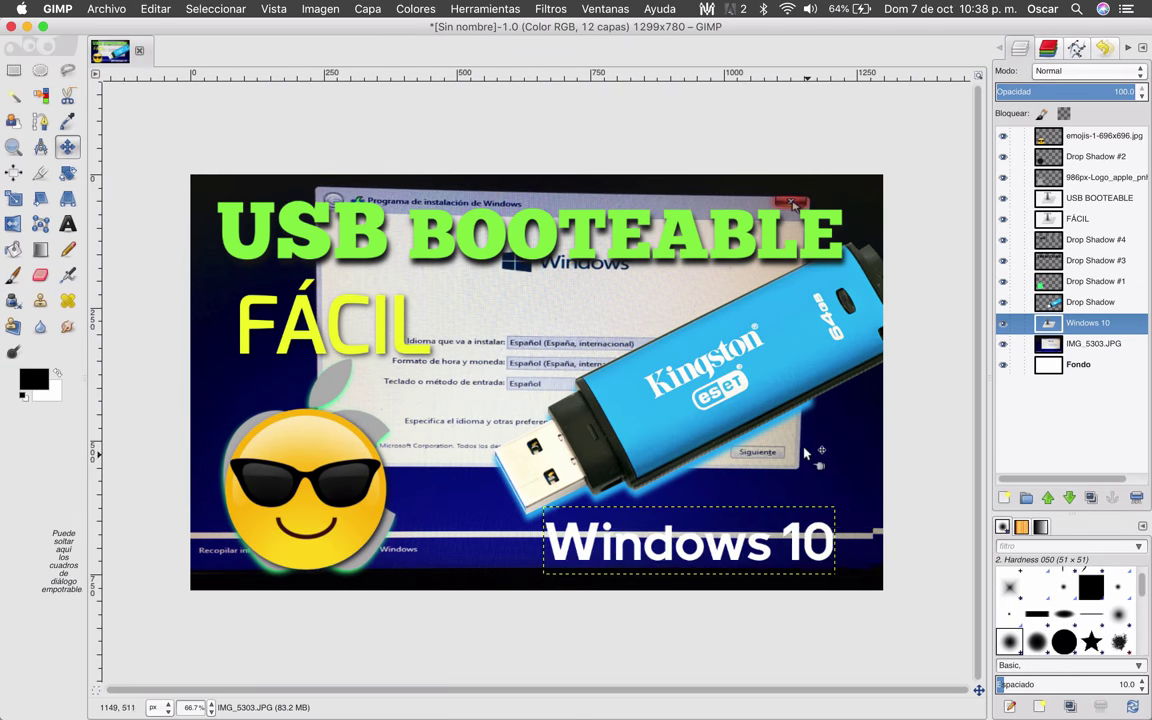
# - Apply the Sombra arrojada filter to the Windows 10 caption for a light-blue drop shadow
pyautogui.click(660, 9)
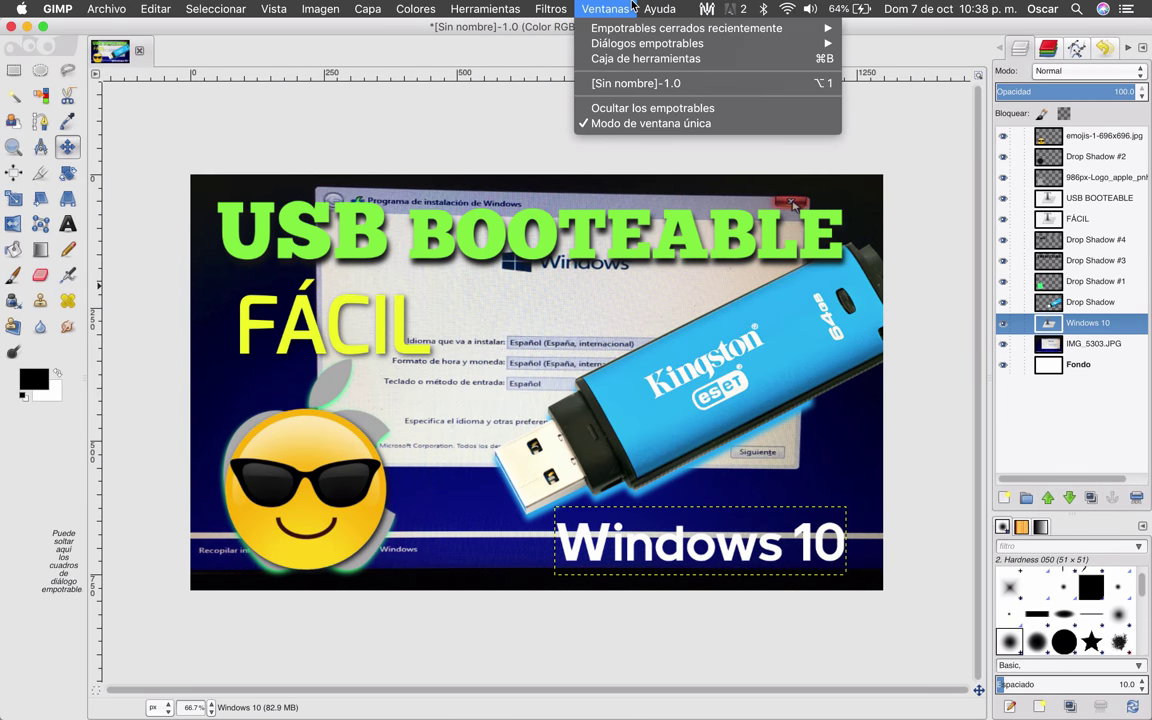
pyautogui.click(522, 128)
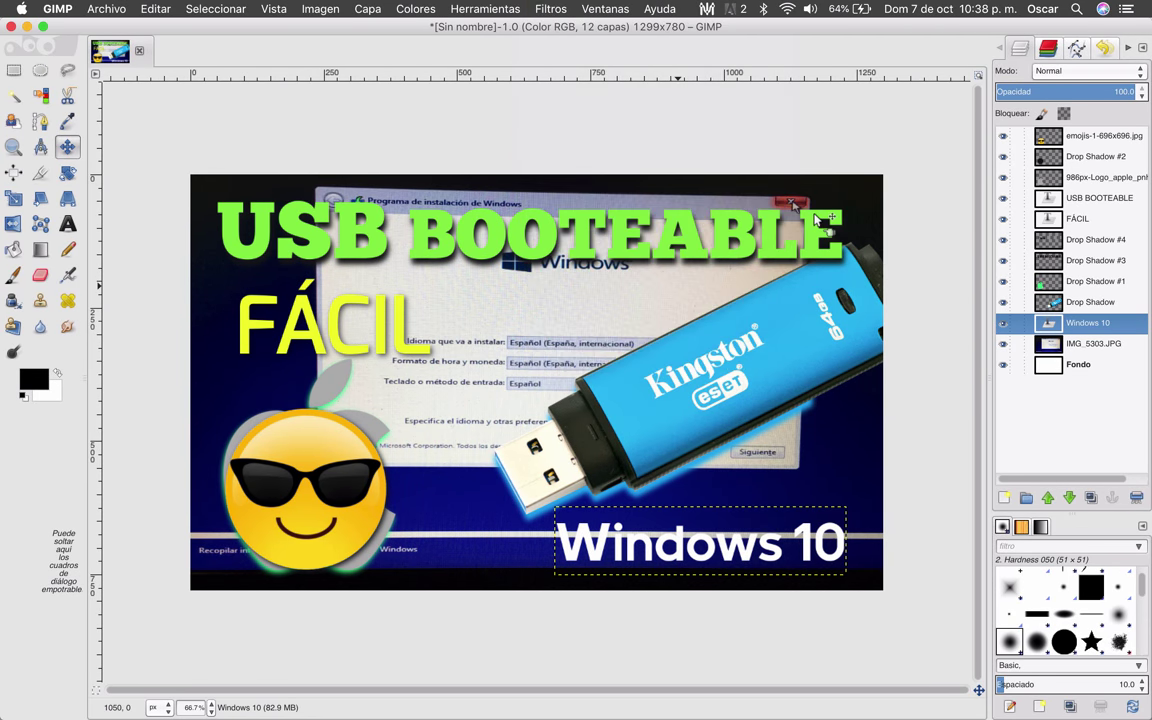
pyautogui.hotkey('ctrl', 'Up')
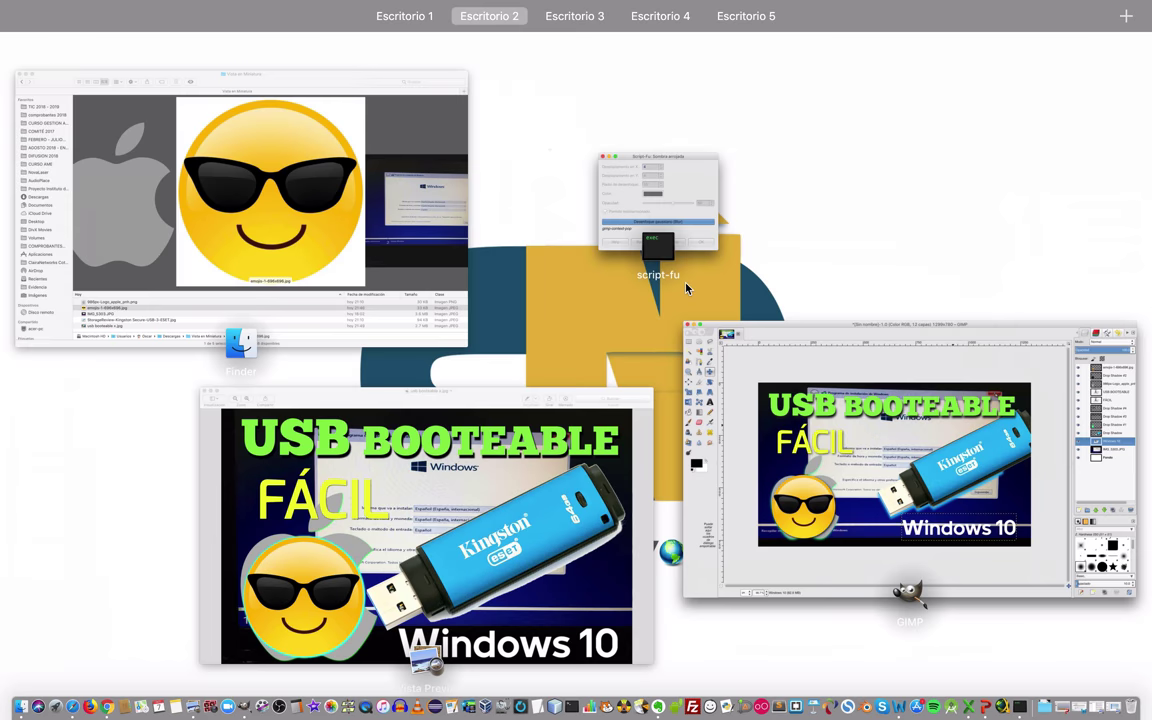
pyautogui.click(615, 175)
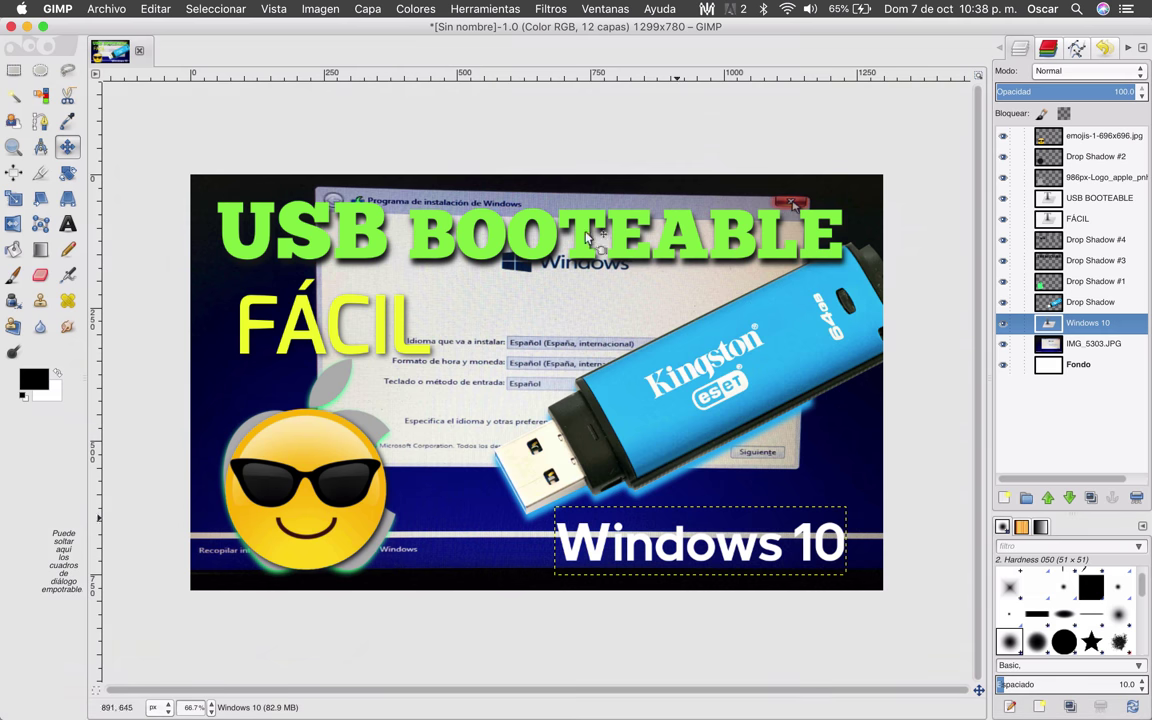
pyautogui.click(551, 9)
pyautogui.click(848, 260)
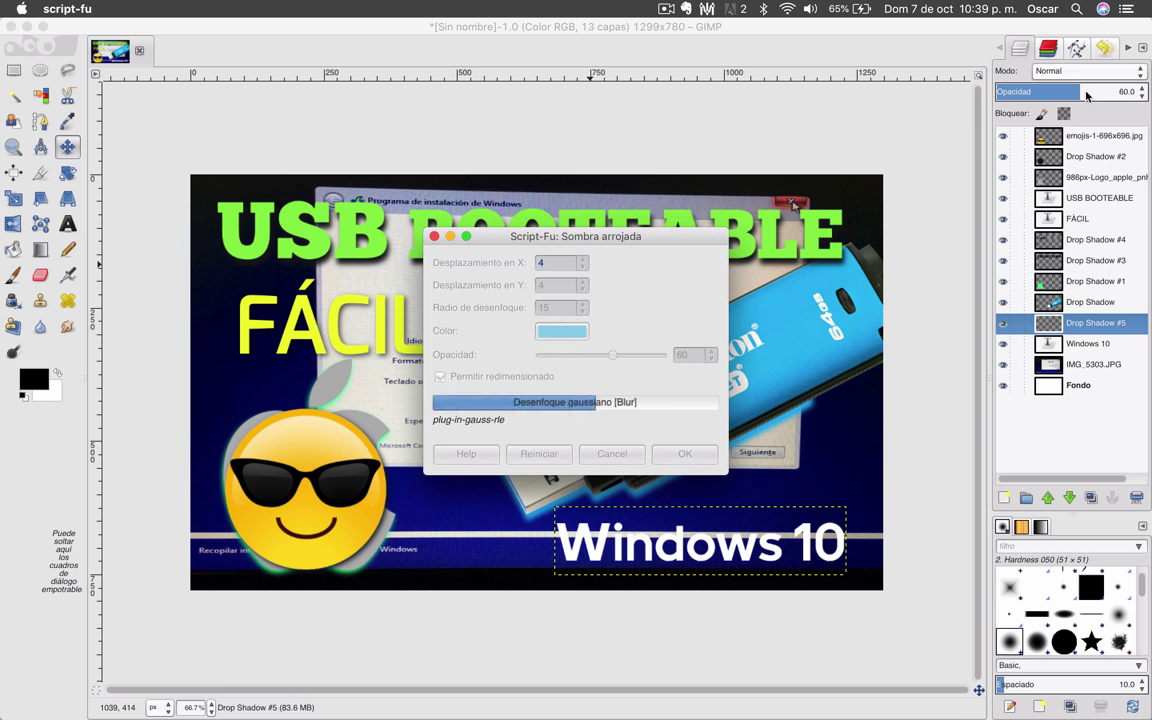
# - Raise the new Drop Shadow #5 layer's opacity to 100
pyautogui.click(1103, 348)
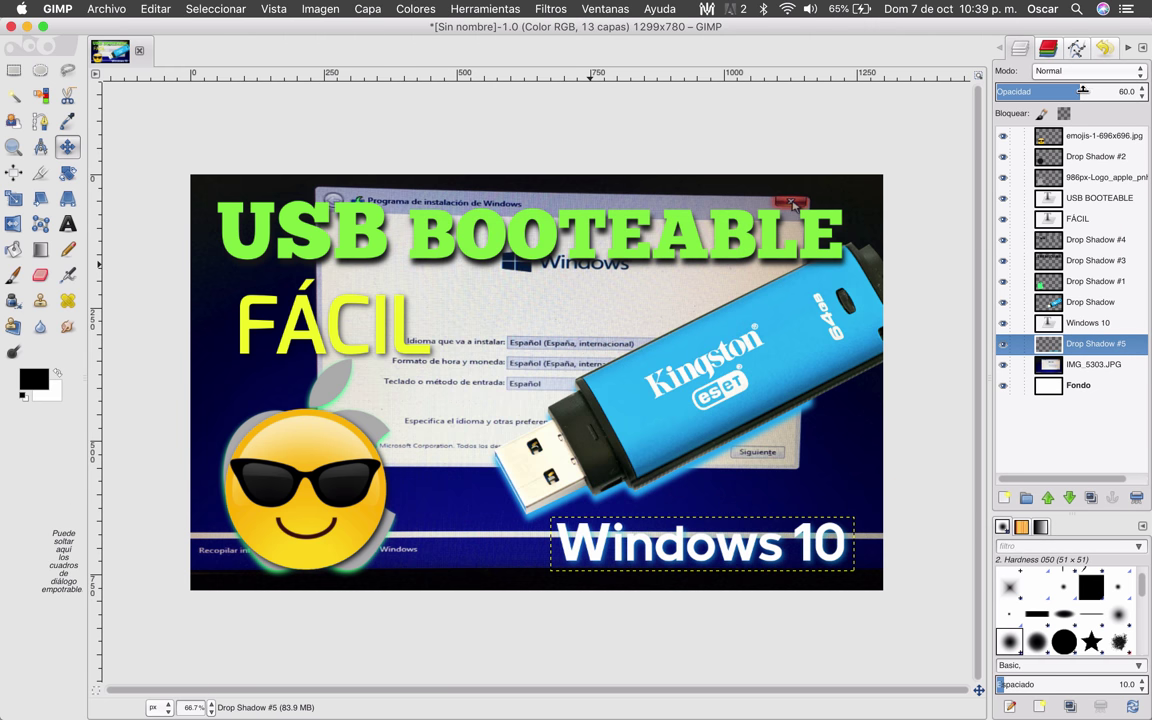
pyautogui.moveTo(1111, 91); pyautogui.dragTo(1140, 91)
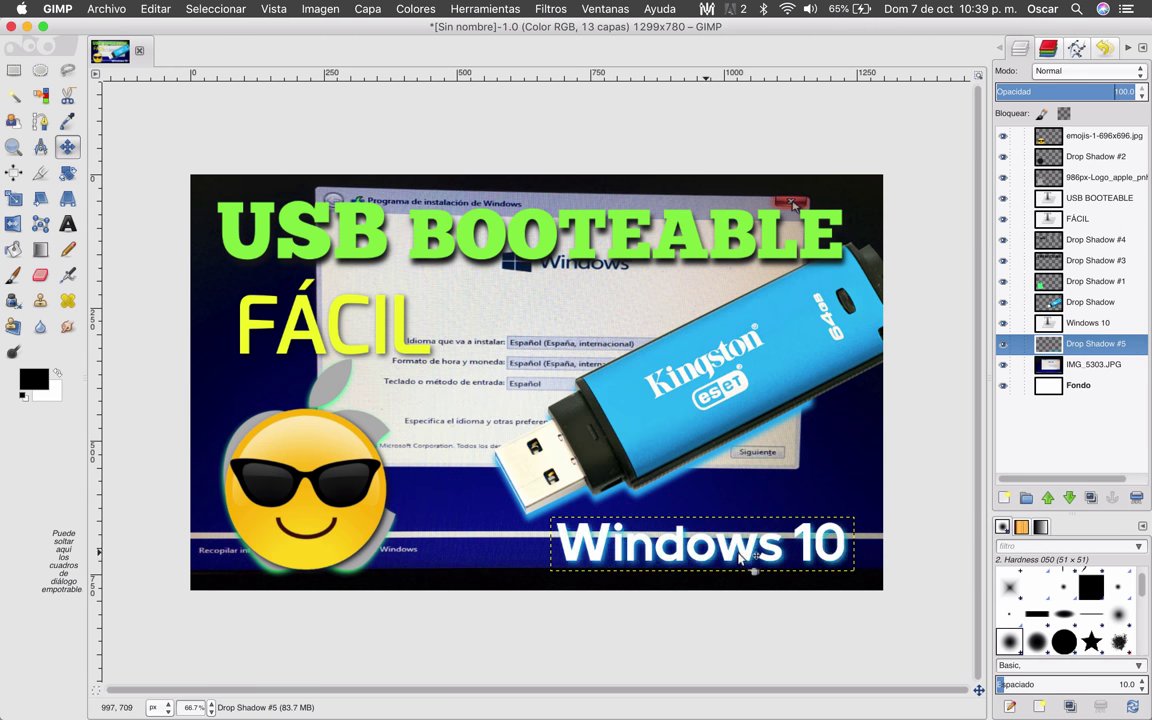
pyautogui.press('1')
pyautogui.press('-')
pyautogui.press('End')
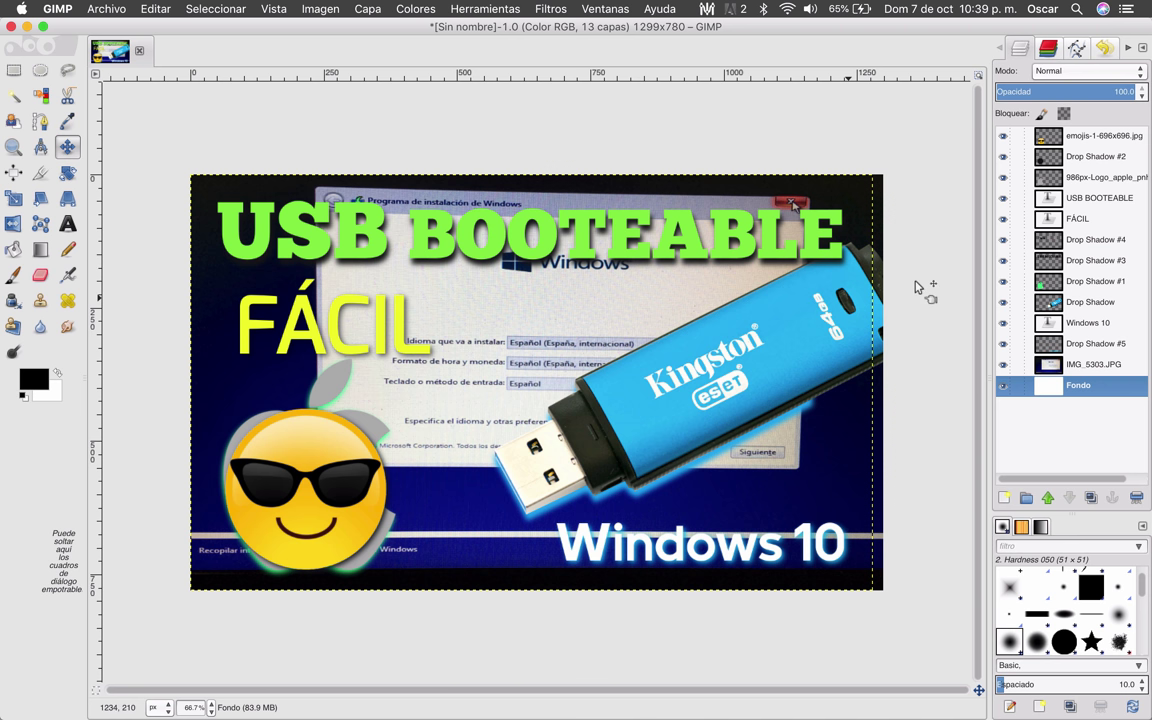
# - Save the thirteen-layer thumbnail as minuatura.xcf in the Documents folder
pyautogui.click(1075, 343)
pyautogui.click(1062, 367)
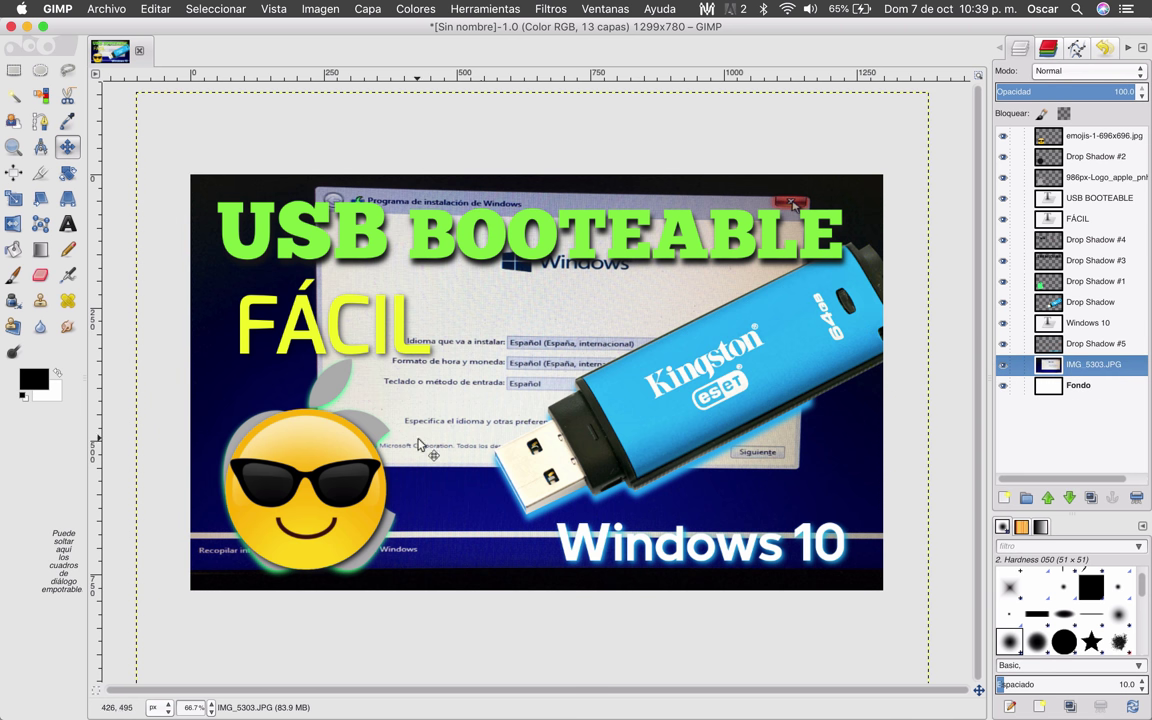
pyautogui.click(106, 8)
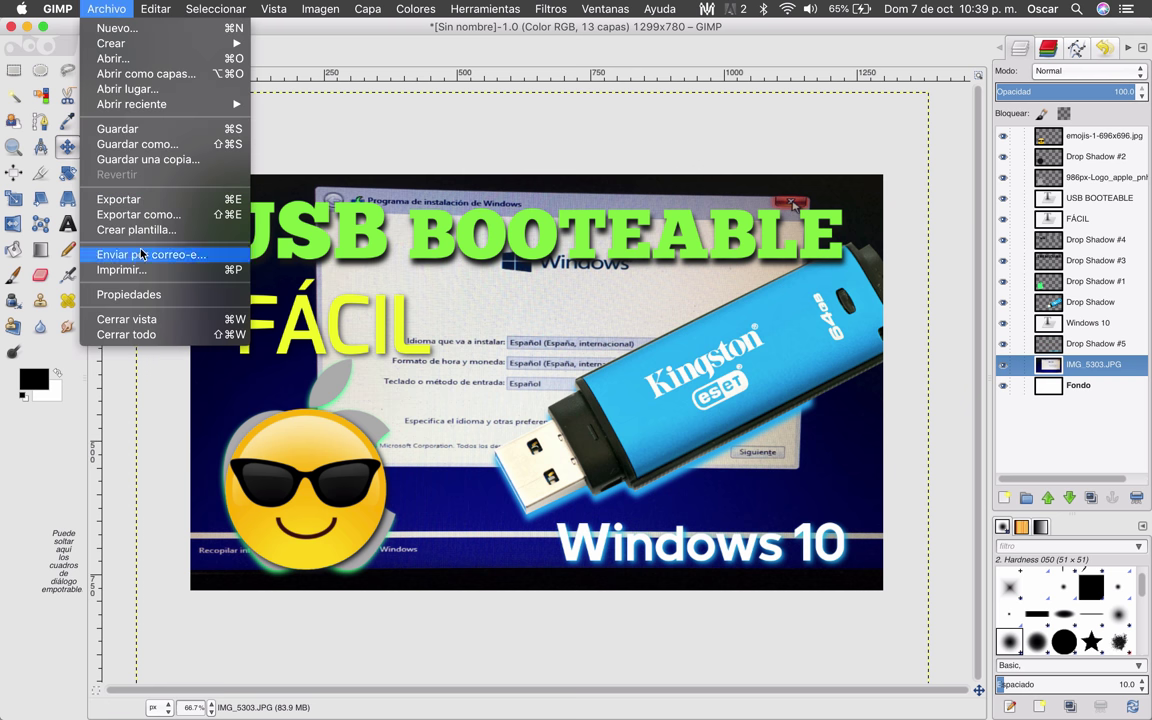
pyautogui.click(143, 128)
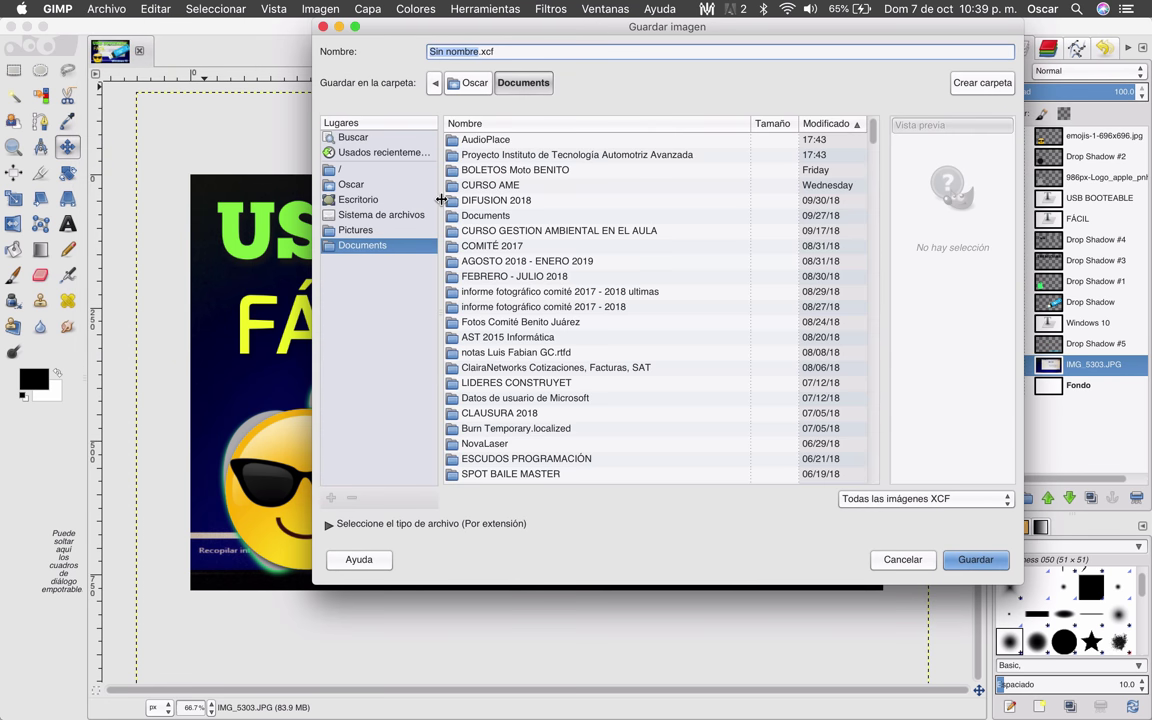
pyautogui.write('uatura')
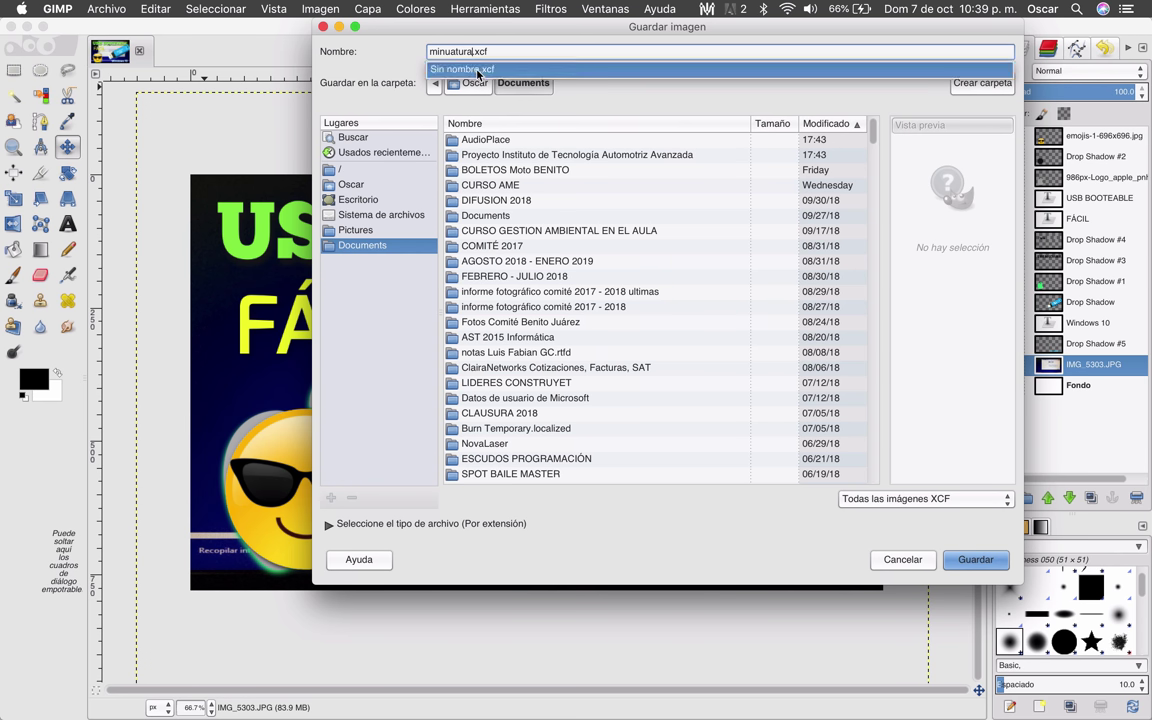
pyautogui.click(972, 561)
pyautogui.click(964, 561)
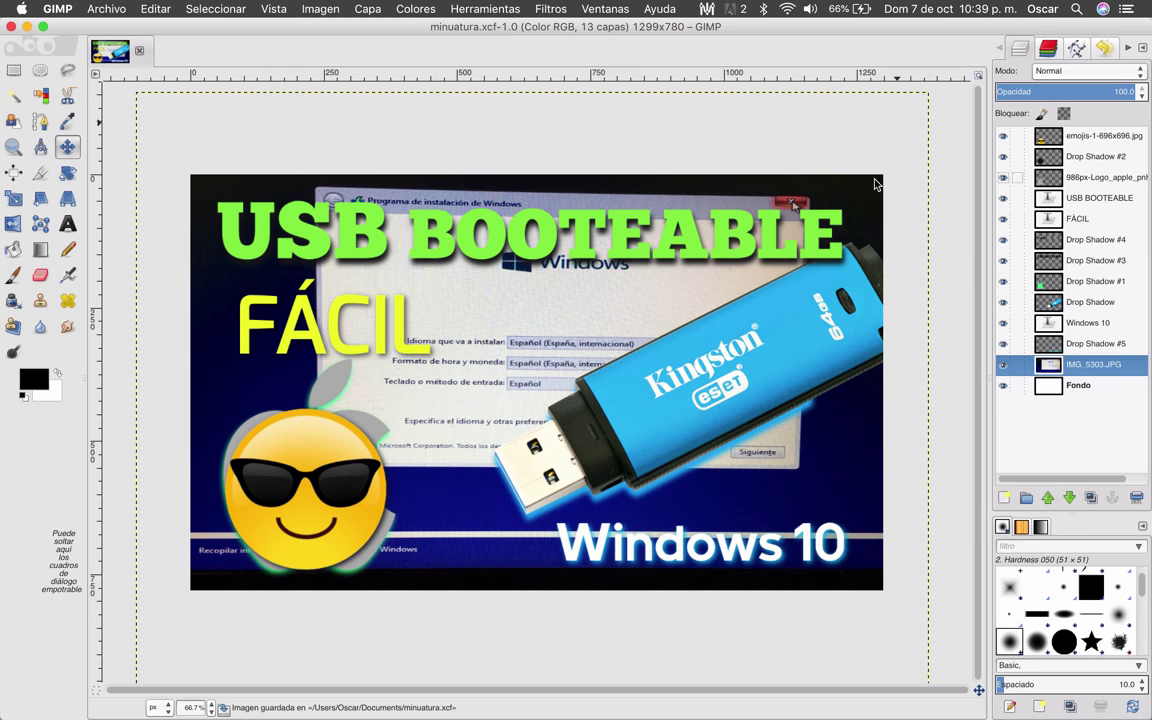
pyautogui.click(100, 8)
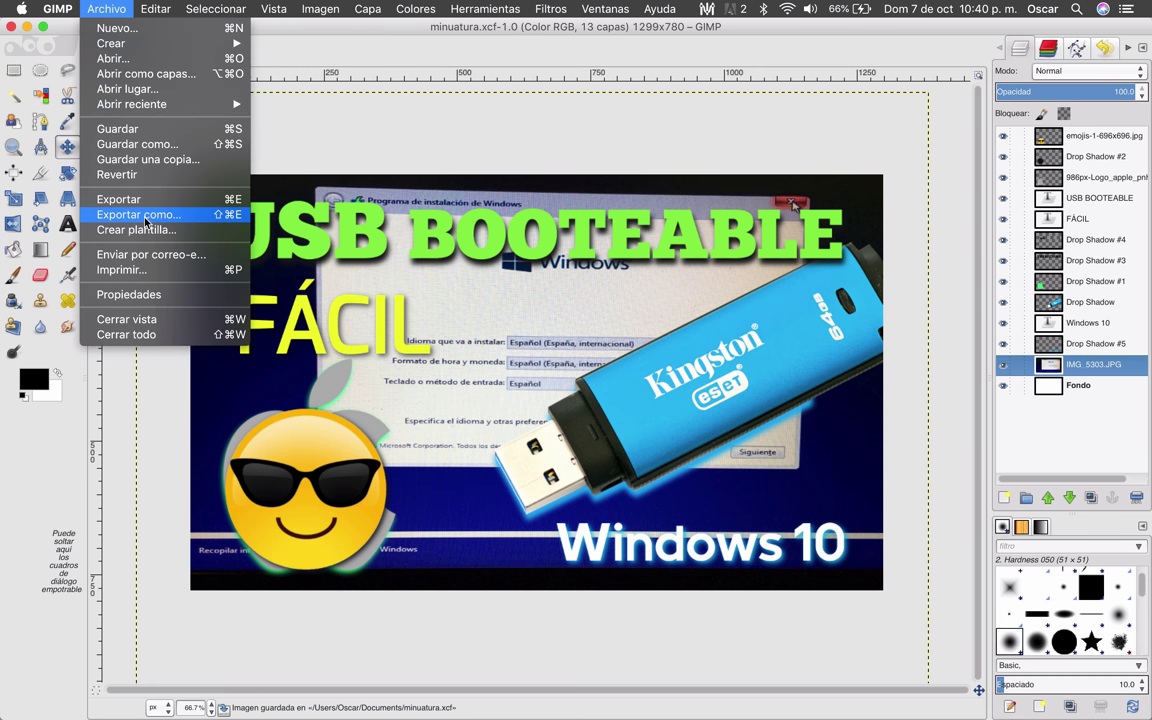
# - Export the image to Documents as miniatura.jpg, correcting the name and extension, at quality 90
pyautogui.click(108, 6)
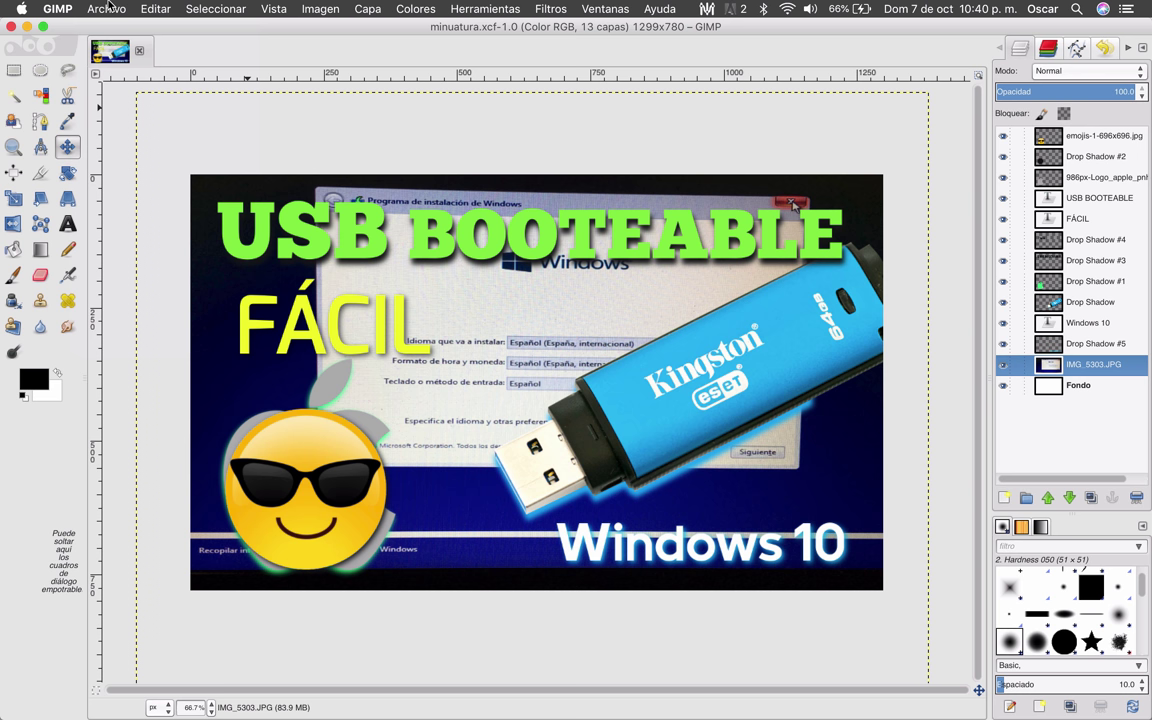
pyautogui.click(107, 7)
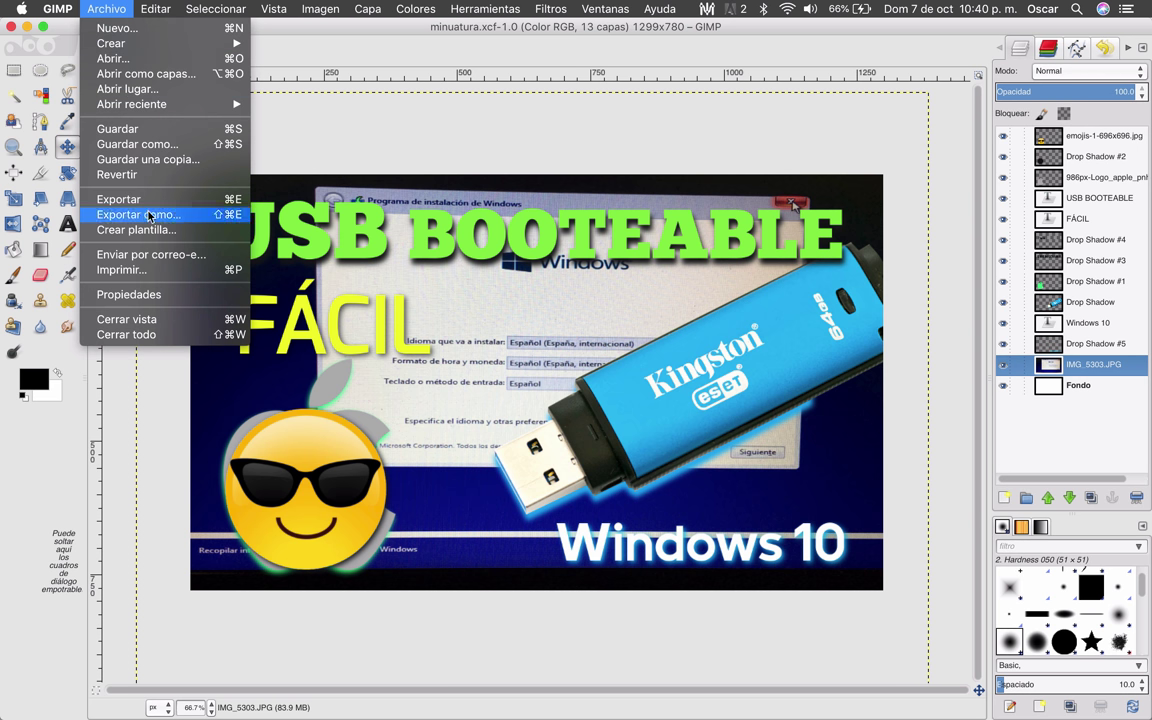
pyautogui.click(599, 174)
pyautogui.click(320, 52)
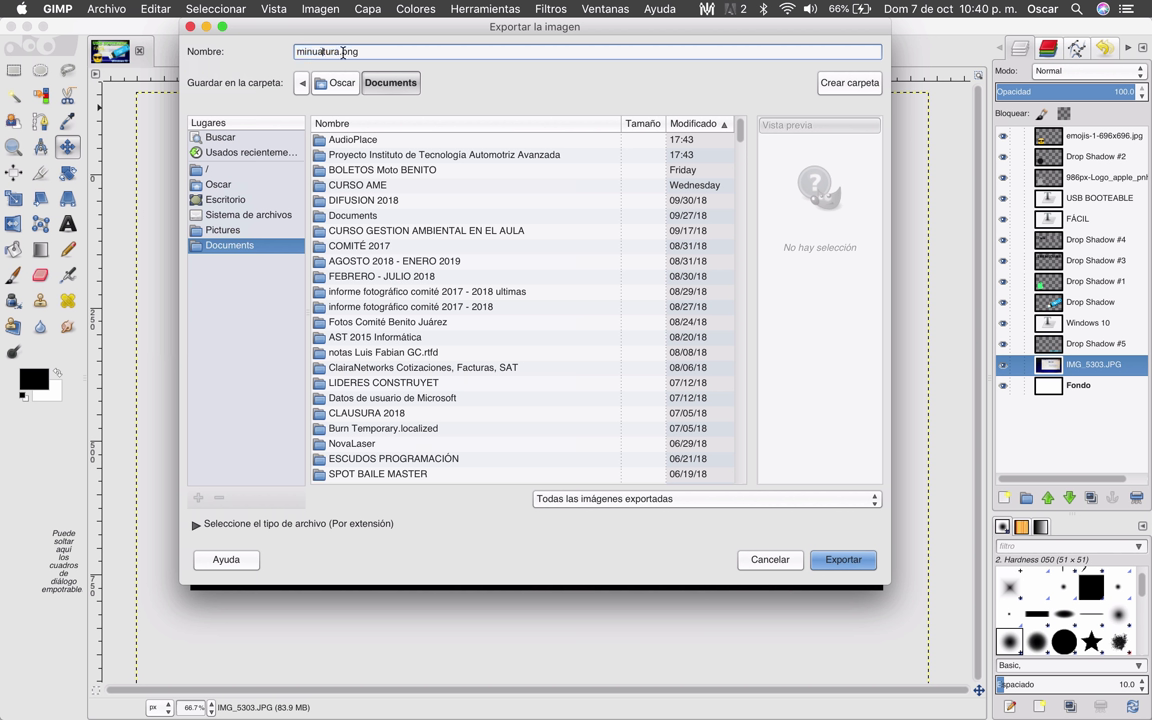
pyautogui.press('BackSpace')
pyautogui.write('i')
pyautogui.press('BackSpace')
pyautogui.write('j')
pyautogui.click(843, 559)
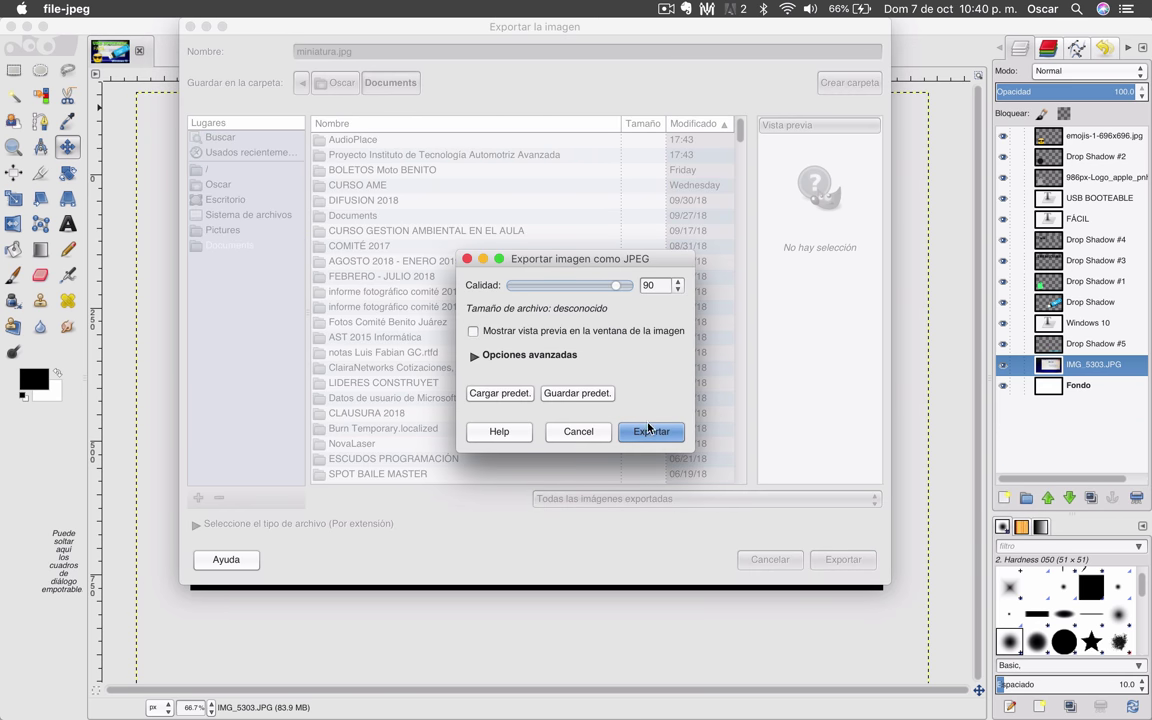
pyautogui.click(653, 441)
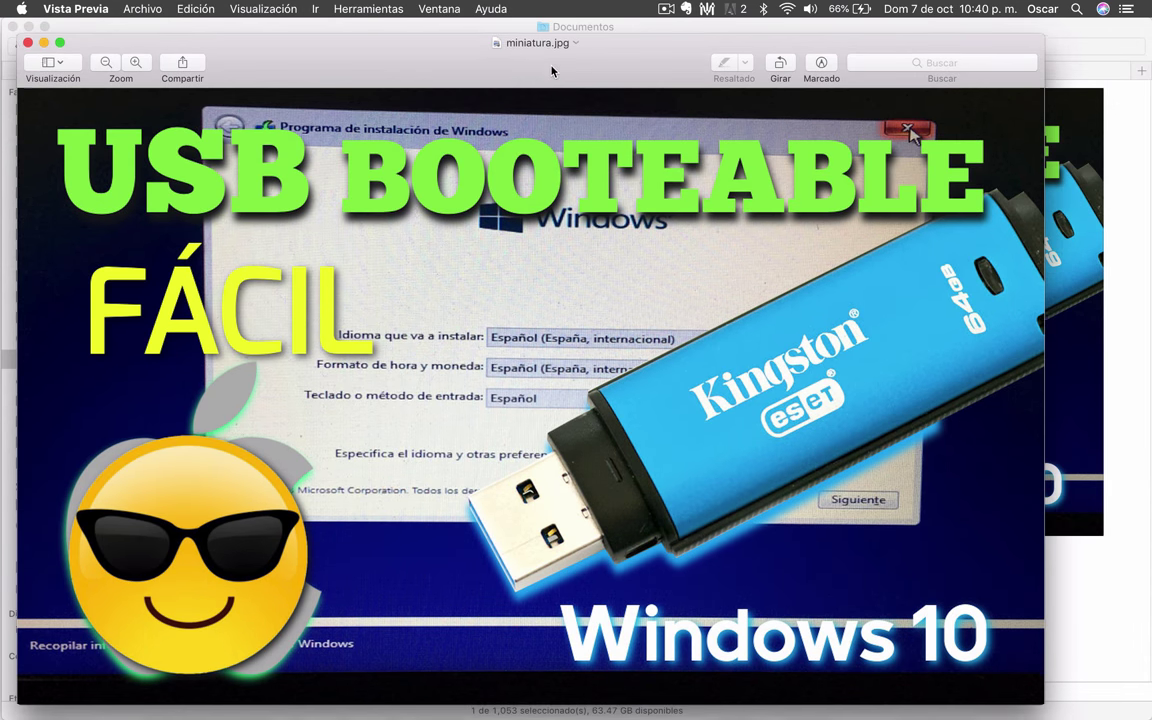
# - Nudge the Vista Previa window up and show miniatura.jpg full screen
pyautogui.moveTo(500, 72); pyautogui.dragTo(500, 54)
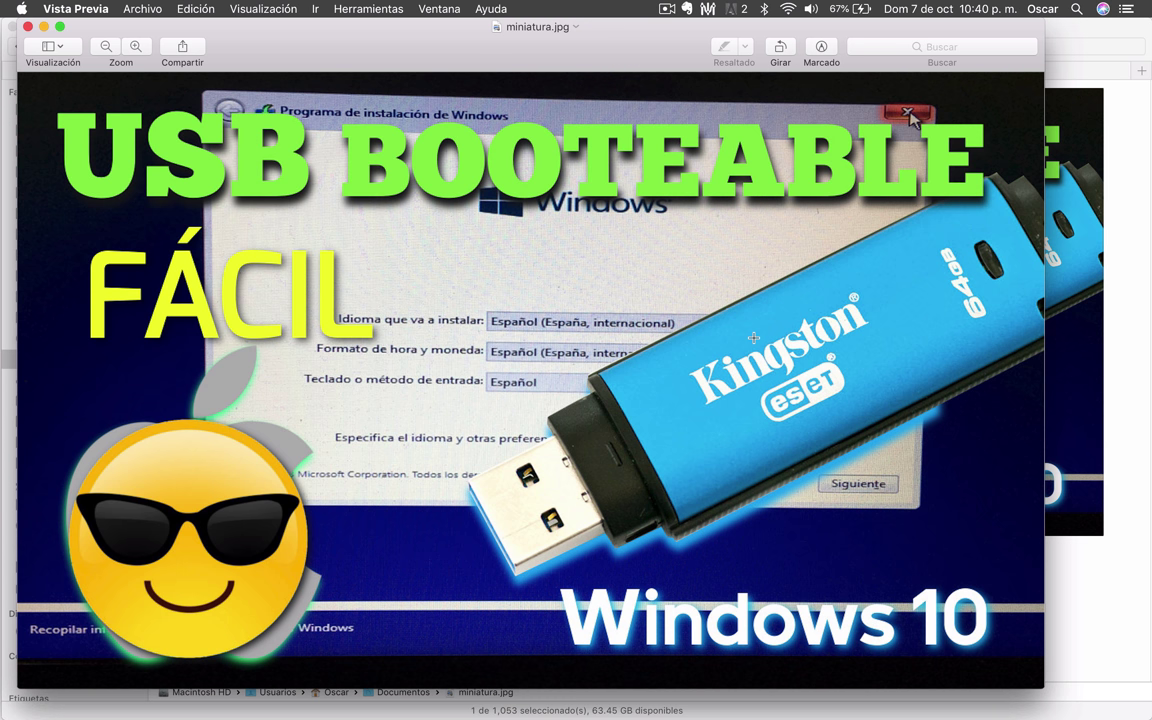
pyautogui.press('ctrl+super+f')
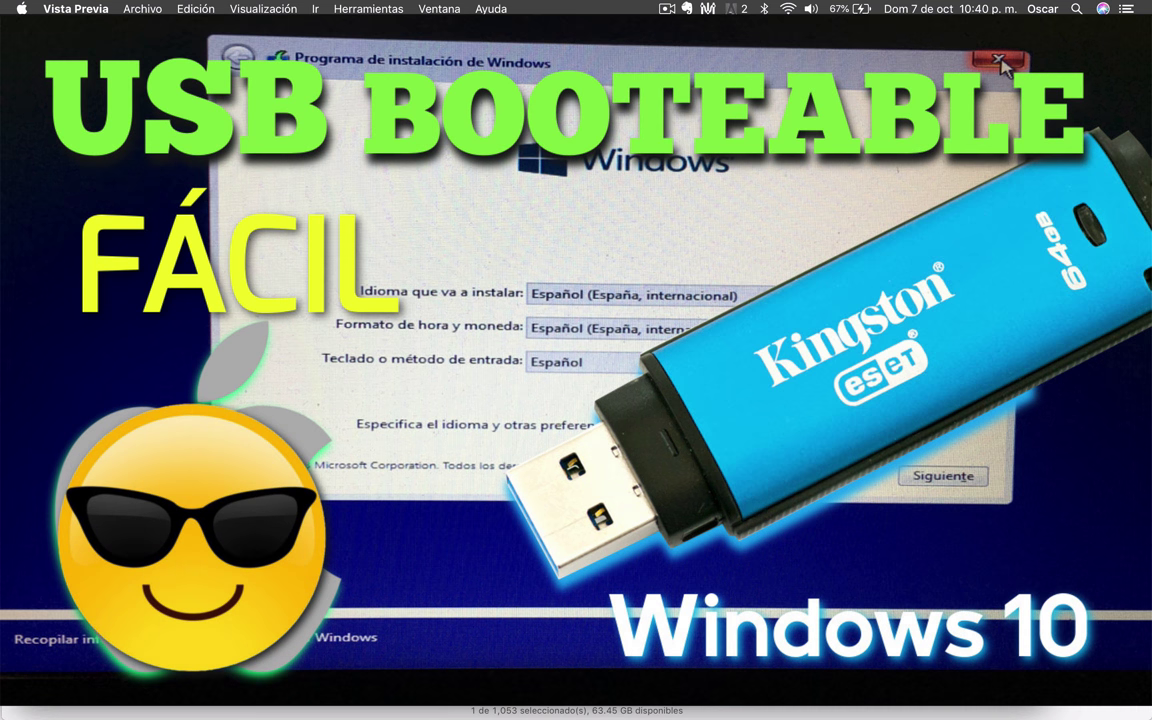